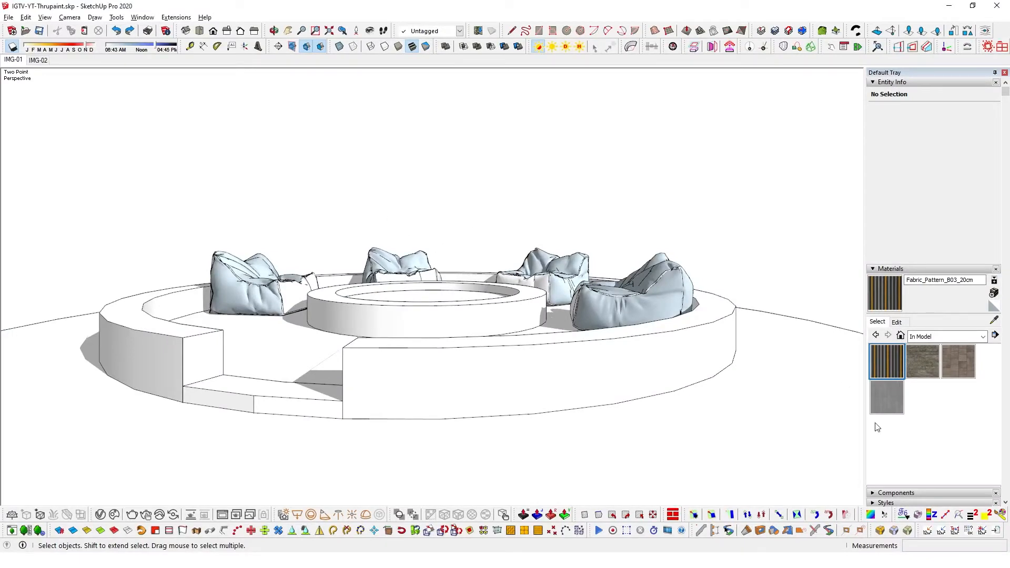
Float the Fredo6 Tools toolbar over the drawing area and look through the full list of Fredo tools.
left_click_drag(889, 514, 389, 182)
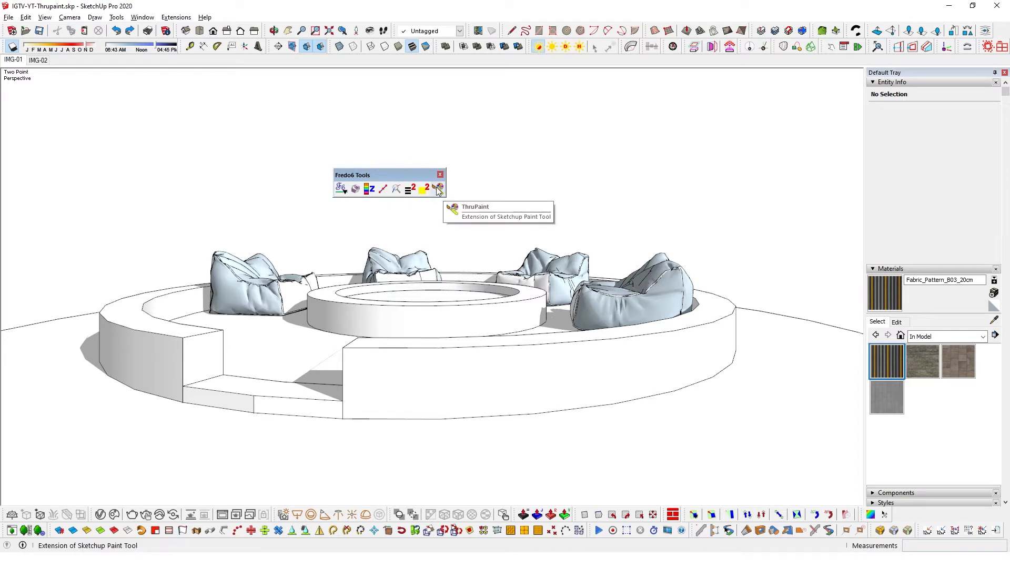
left_click_drag(382, 179, 382, 179)
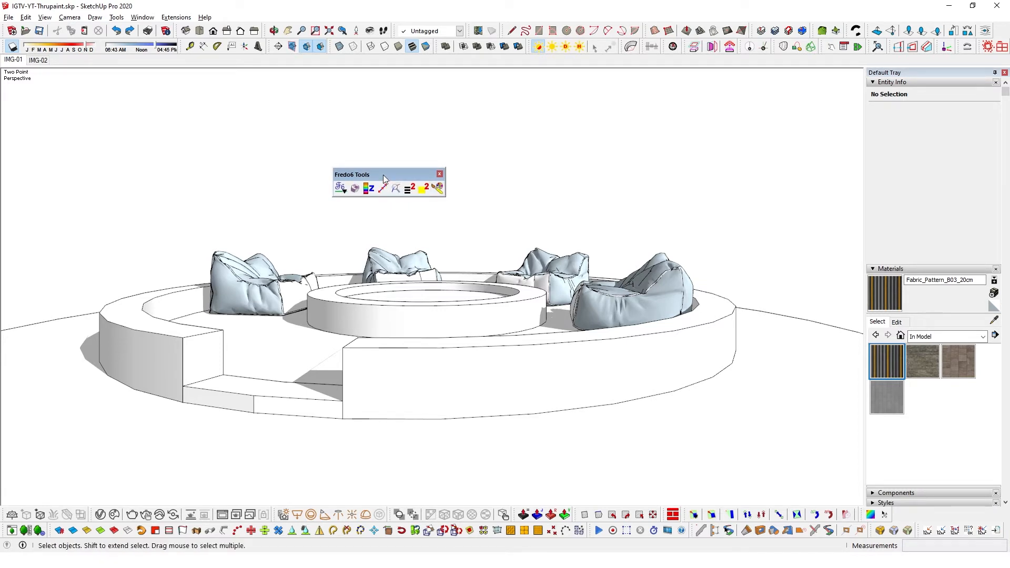
left_click(340, 189)
left_click_drag(141, 221, 185, 126)
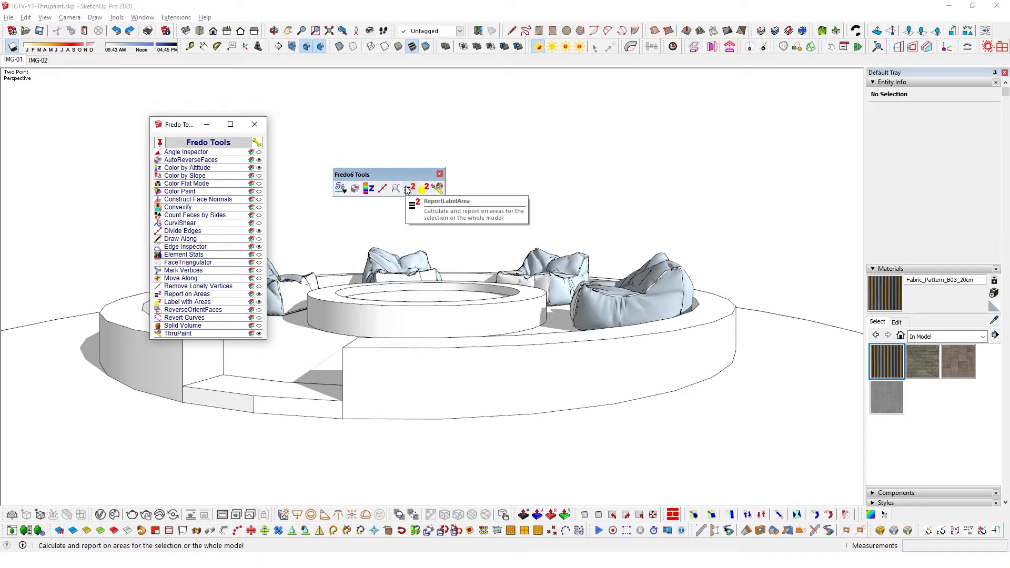
left_click_drag(375, 174, 342, 129)
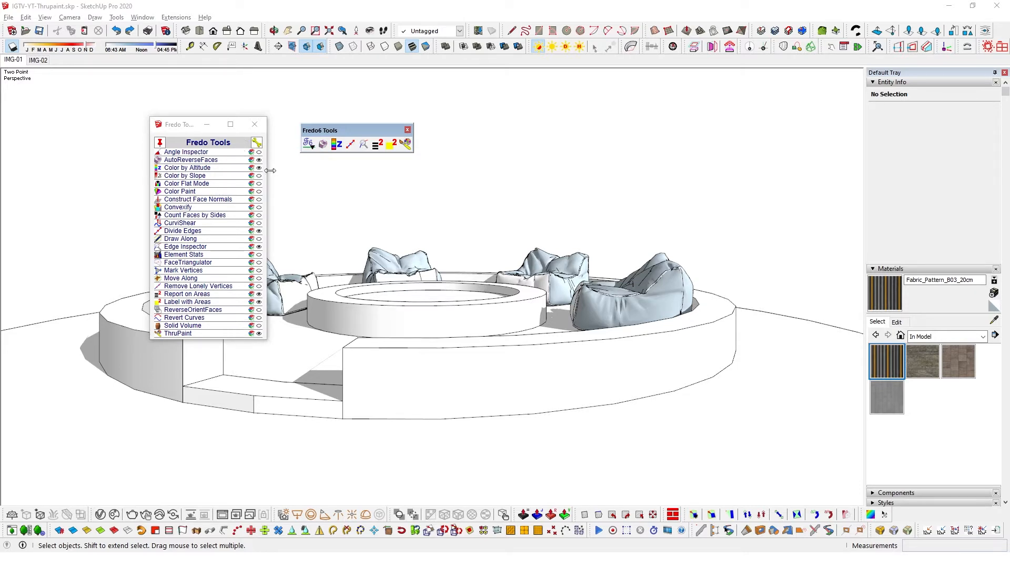
left_click(254, 125)
left_click_drag(336, 130, 315, 123)
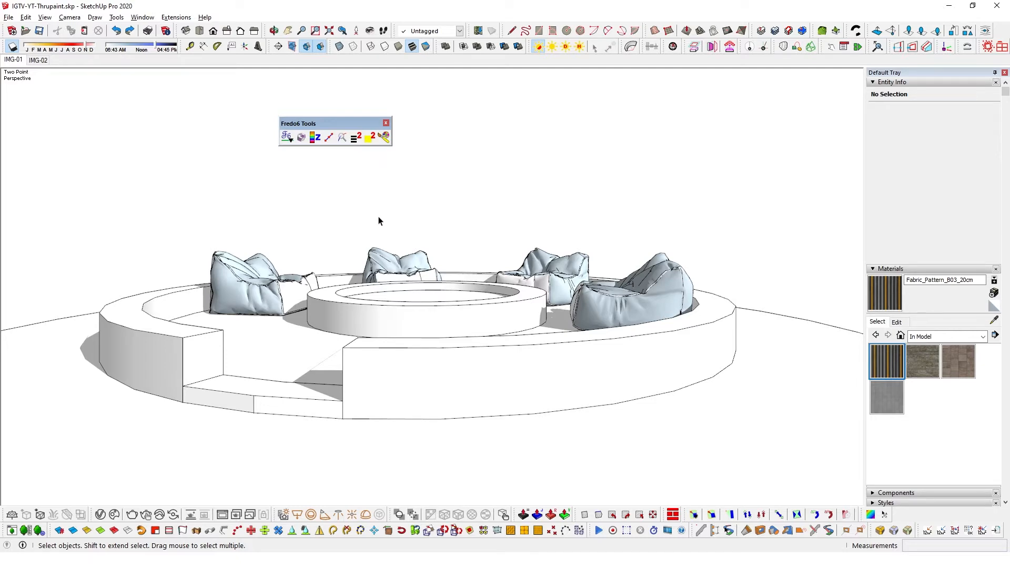
Pick the in-model material Tiles_F_150cm, switch to scene IMG-02 and move the floating toolbar clear of the model.
middle_click_drag(429, 192, 367, 230)
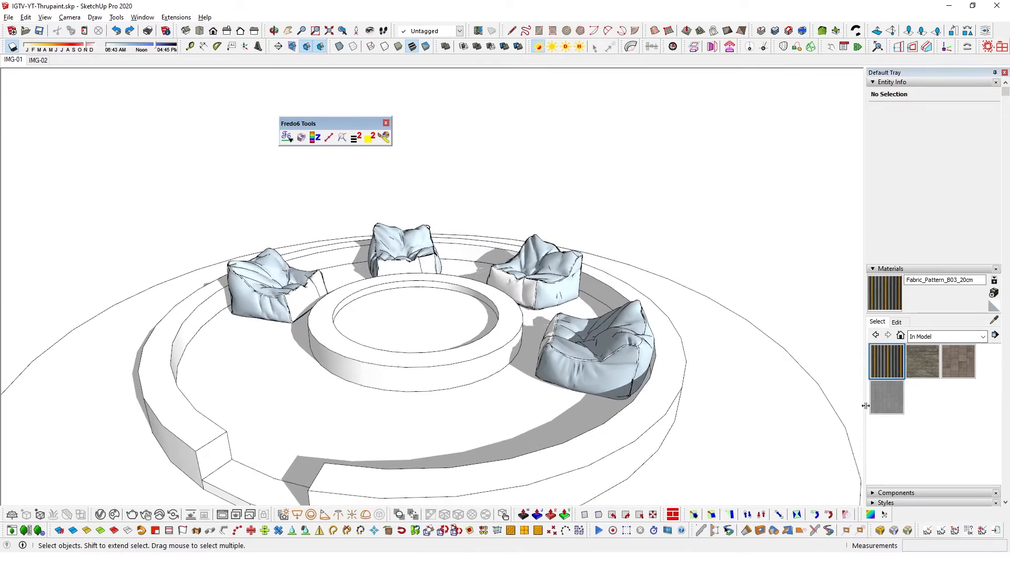
scroll(468, 243, "down", 3)
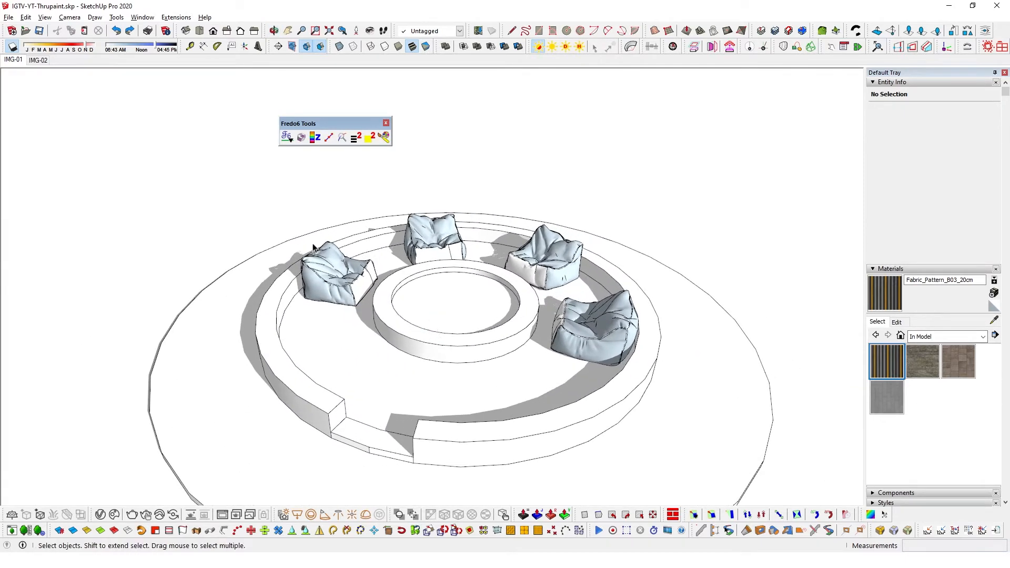
scroll(314, 247, "down", 3)
scroll(458, 392, "down", 2)
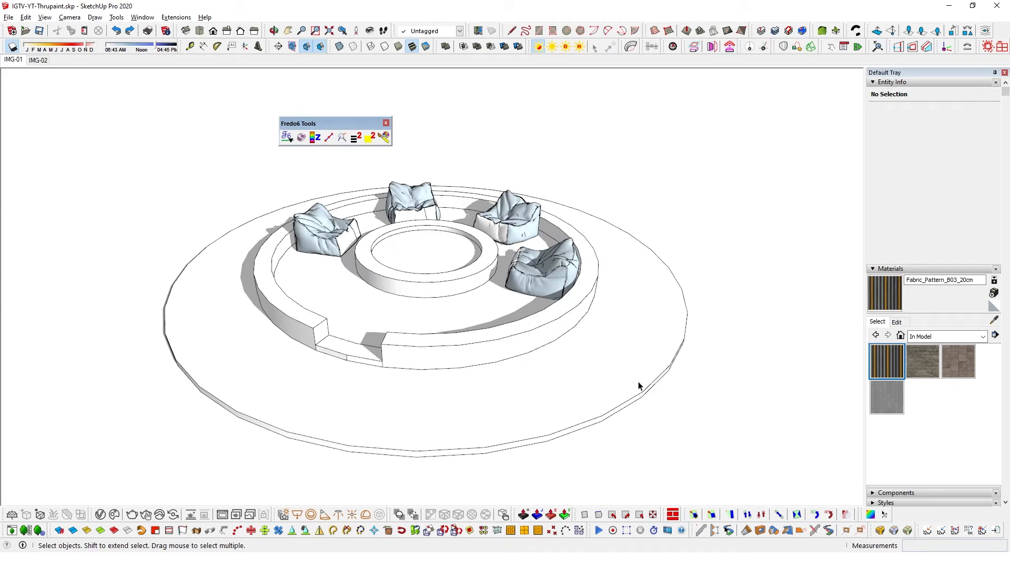
left_click(611, 400)
left_click(653, 408)
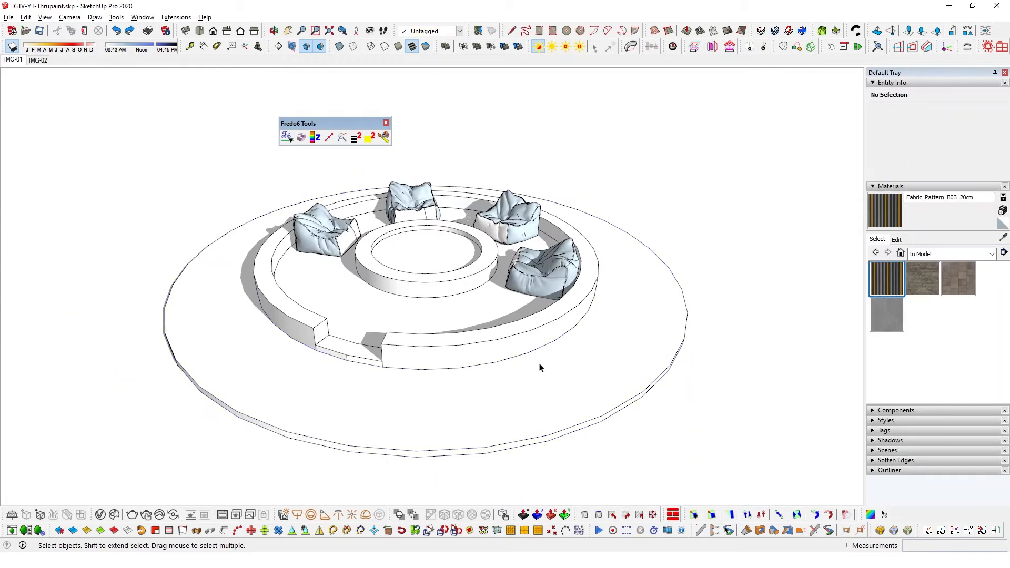
middle_click_drag(593, 373, 539, 361)
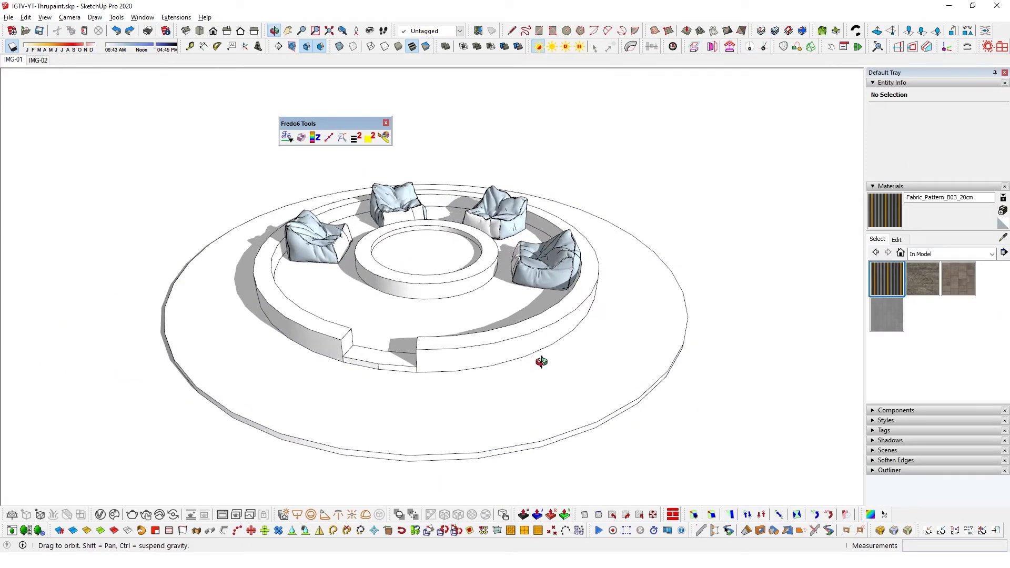
left_click(887, 314)
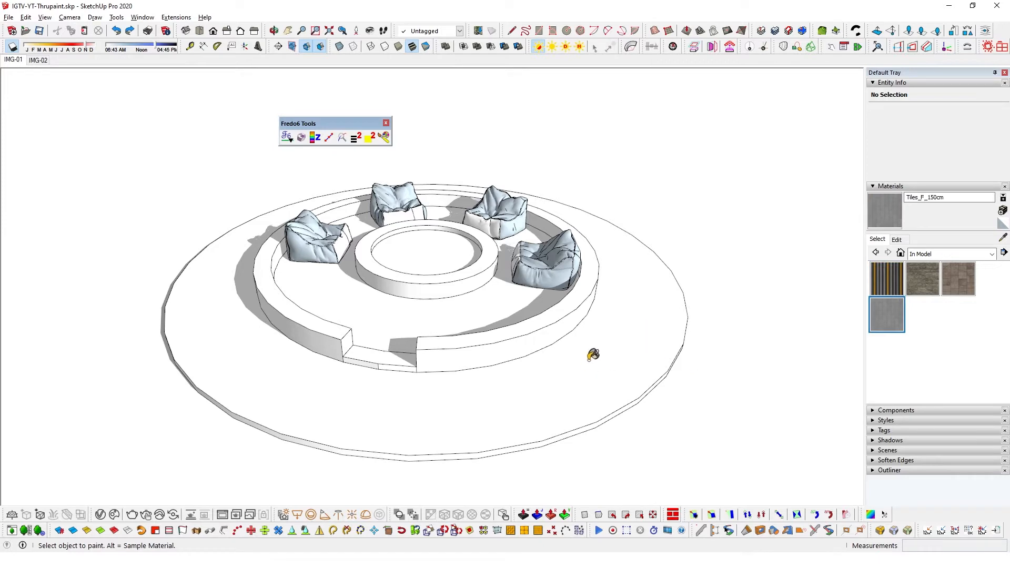
mouse_move(268, 375)
middle_mouse_down()
mouse_move(273, 402)
mouse_move(282, 401)
middle_mouse_up()
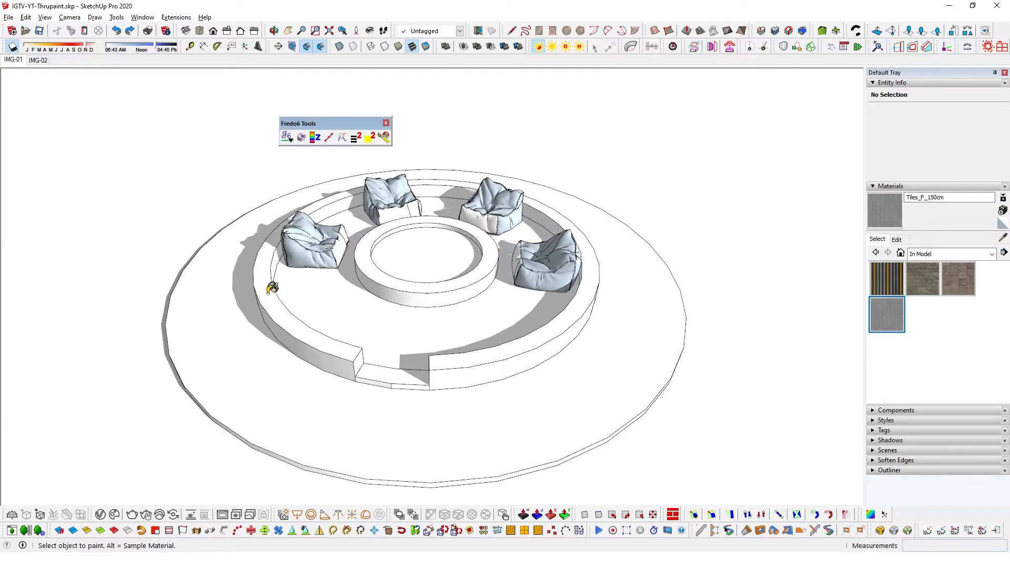
left_click(41, 61)
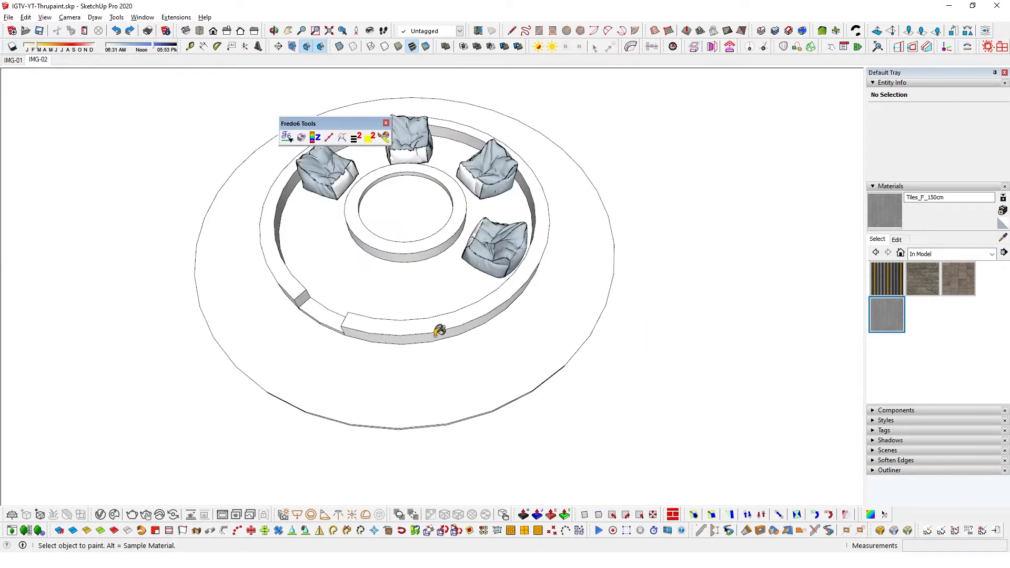
left_click_drag(336, 122, 212, 88)
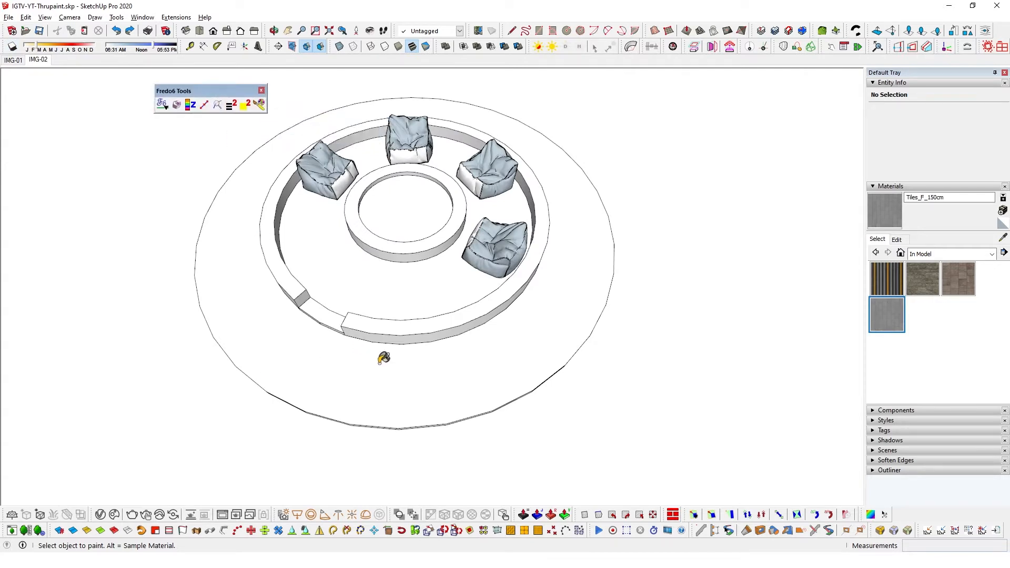
Paint the outer circular ground slab with Tiles_F_150cm and inspect its texture from several distances.
left_click(421, 392)
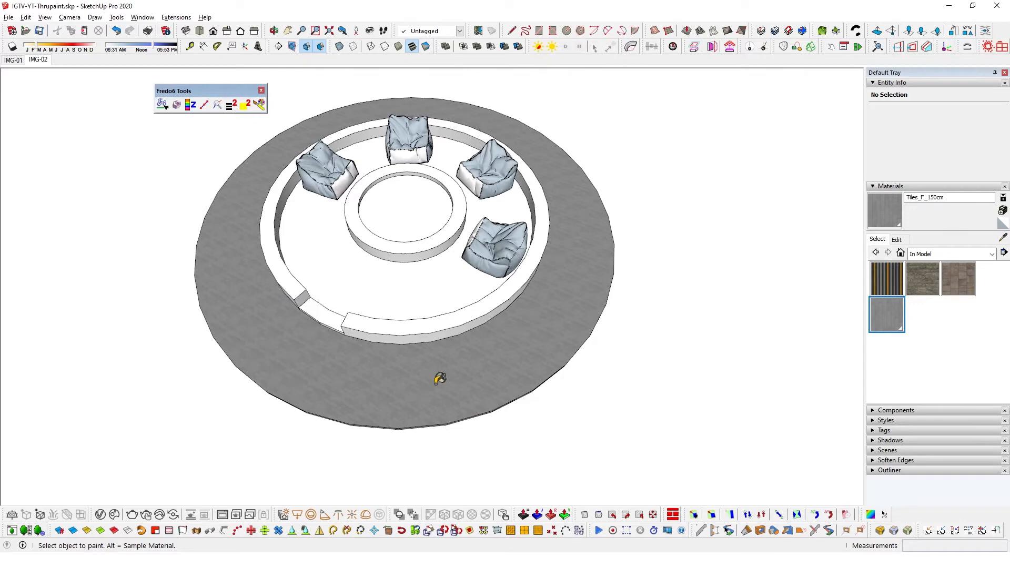
scroll(349, 384, "up", 5)
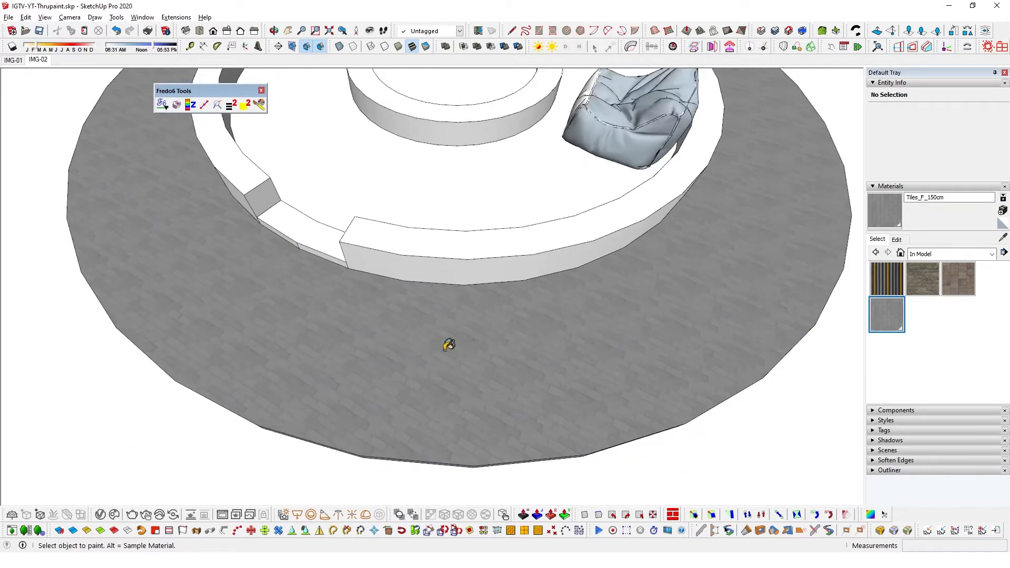
scroll(352, 311, "down", 5)
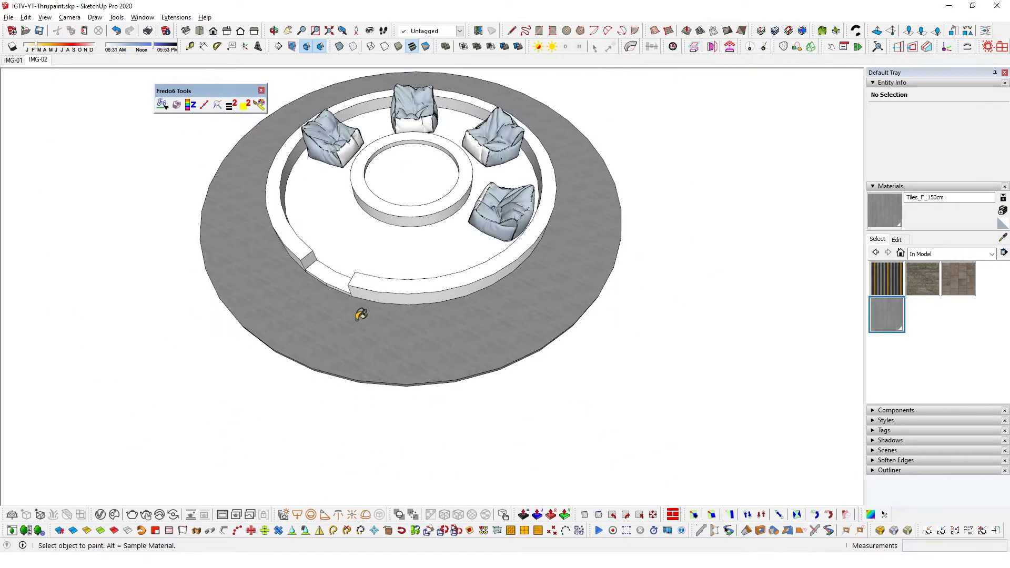
scroll(362, 317, "down", 5)
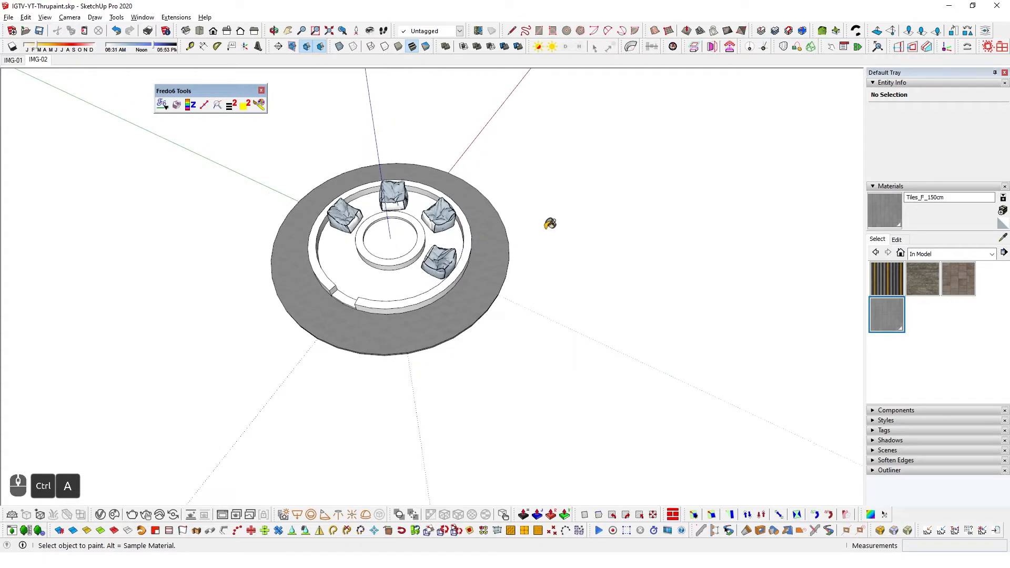
scroll(381, 347, "up", 3)
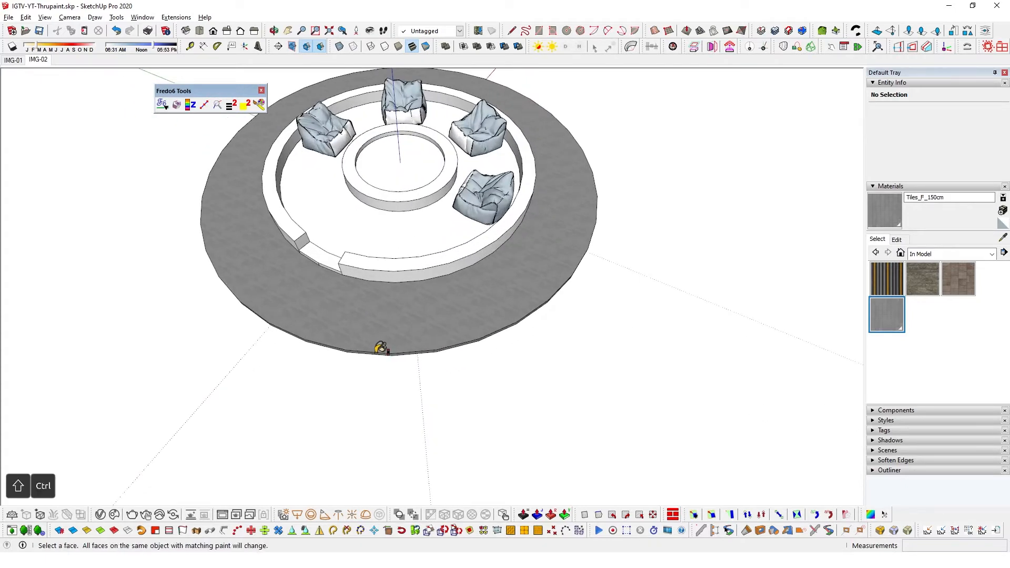
scroll(368, 326, "up", 6)
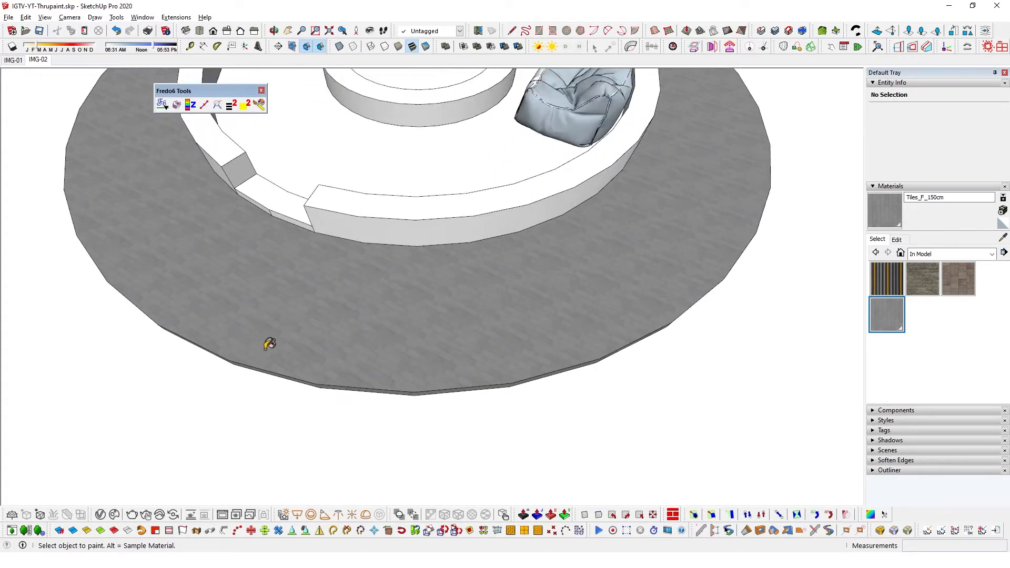
scroll(459, 292, "down", 3)
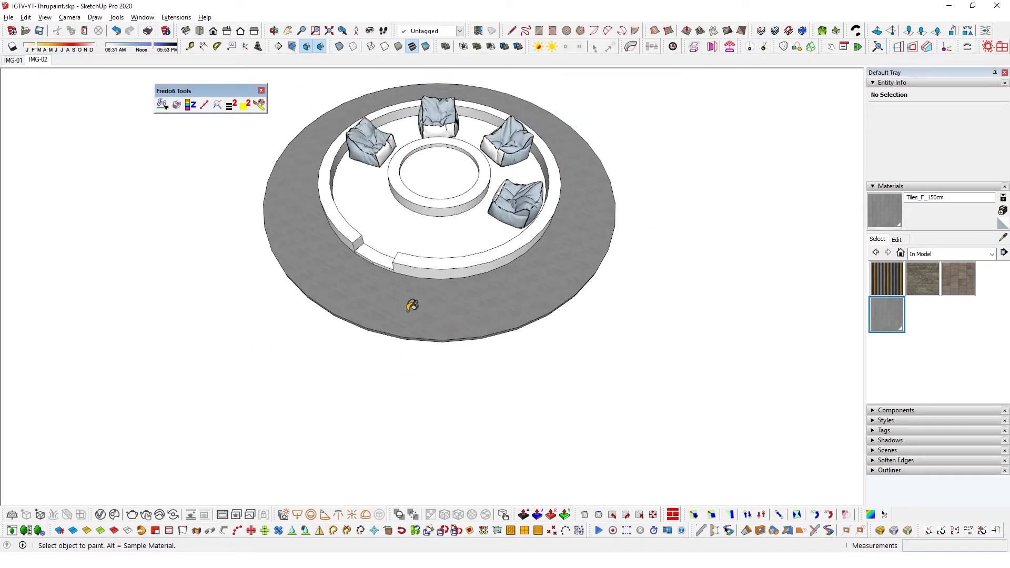
scroll(412, 305, "up", 2)
scroll(413, 300, "down", 4)
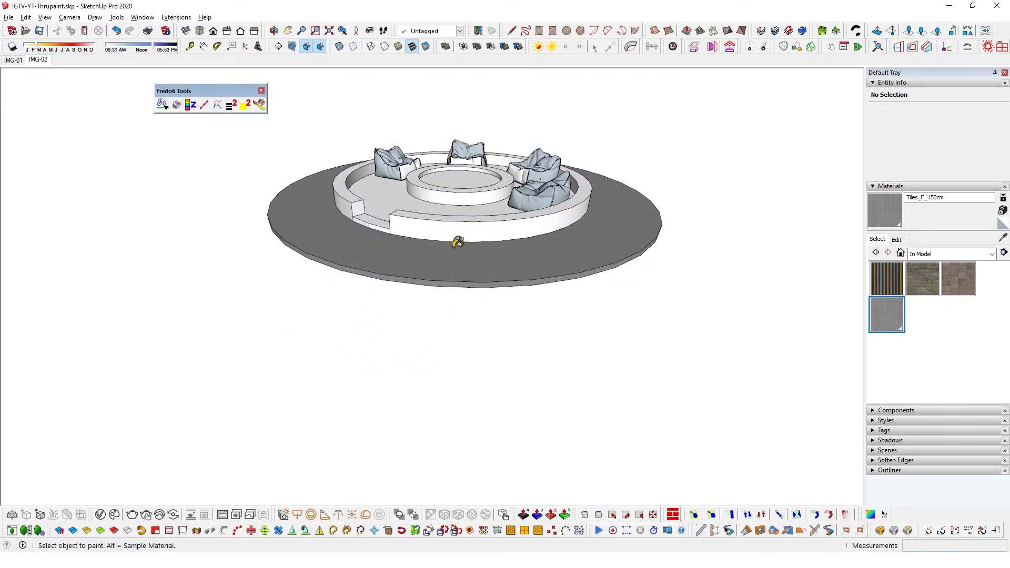
scroll(433, 300, "up", 5)
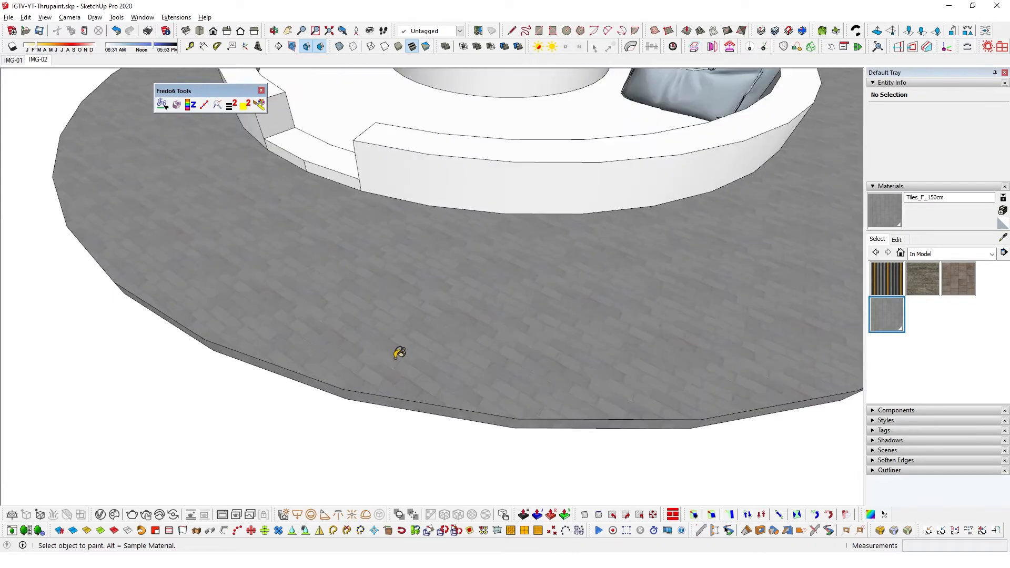
scroll(301, 341, "down", 3)
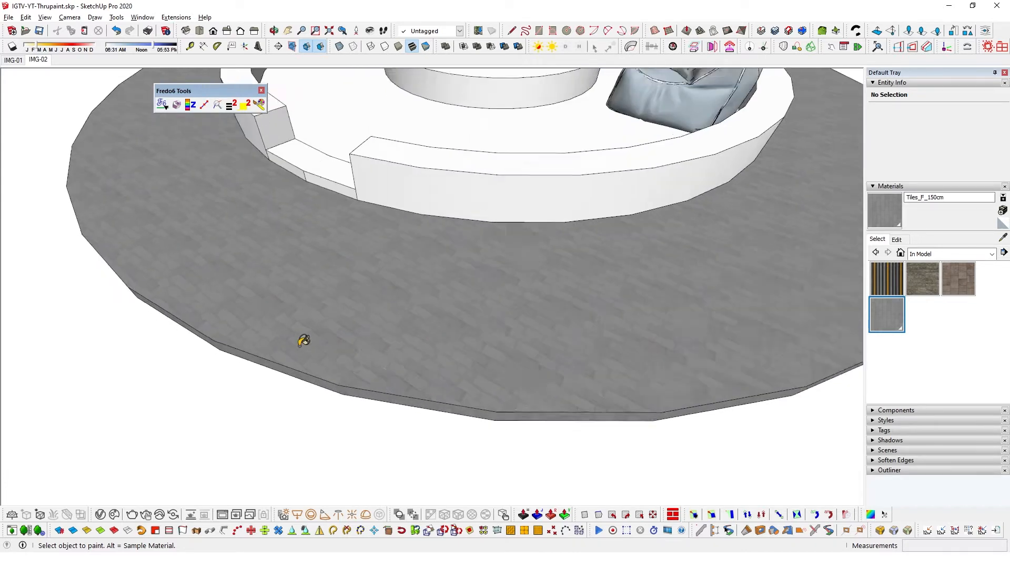
Undo the paint on the circular ground slab and leave the Paint Bucket tool.
key("ctrl+z")
middle_click_drag(425, 300, 440, 312)
key("space")
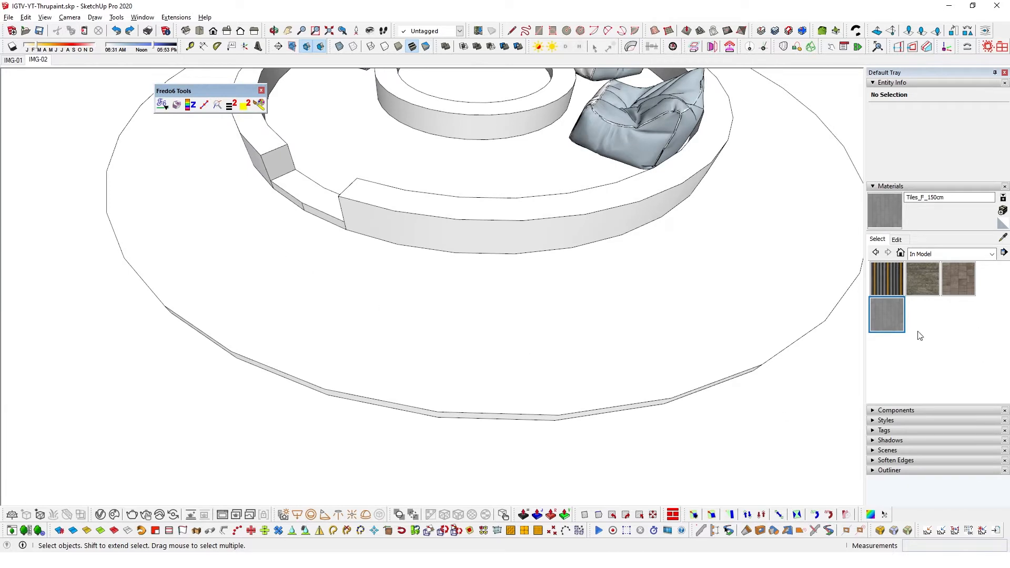
Start ThruPaint with Tiles_F_150cm as current material and move the floating Fredo6 toolbar clear of its palette and the model.
left_click(259, 104)
left_click_drag(175, 93, 163, 116)
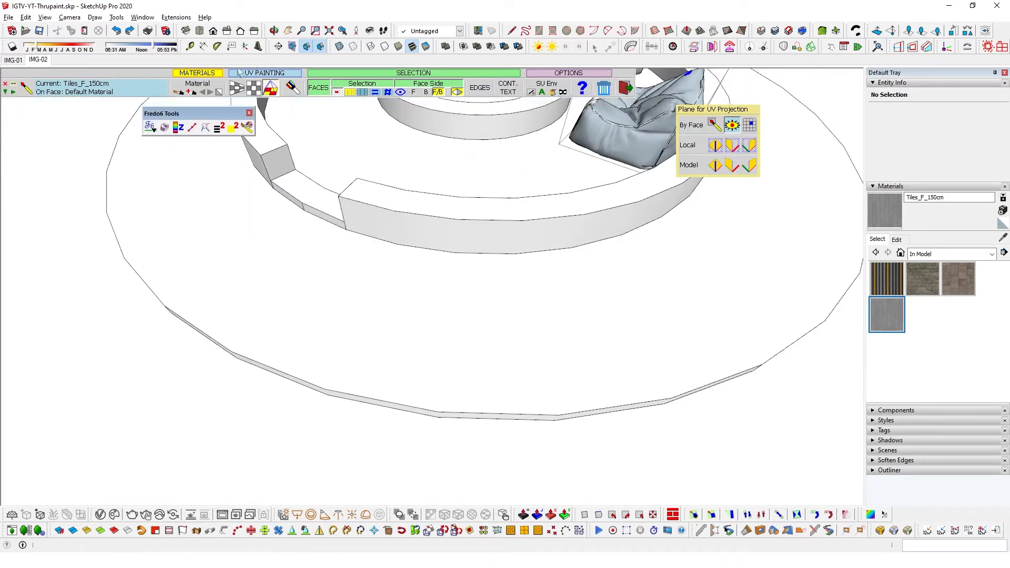
scroll(347, 320, "down", 2)
middle_click_drag(344, 322, 363, 302)
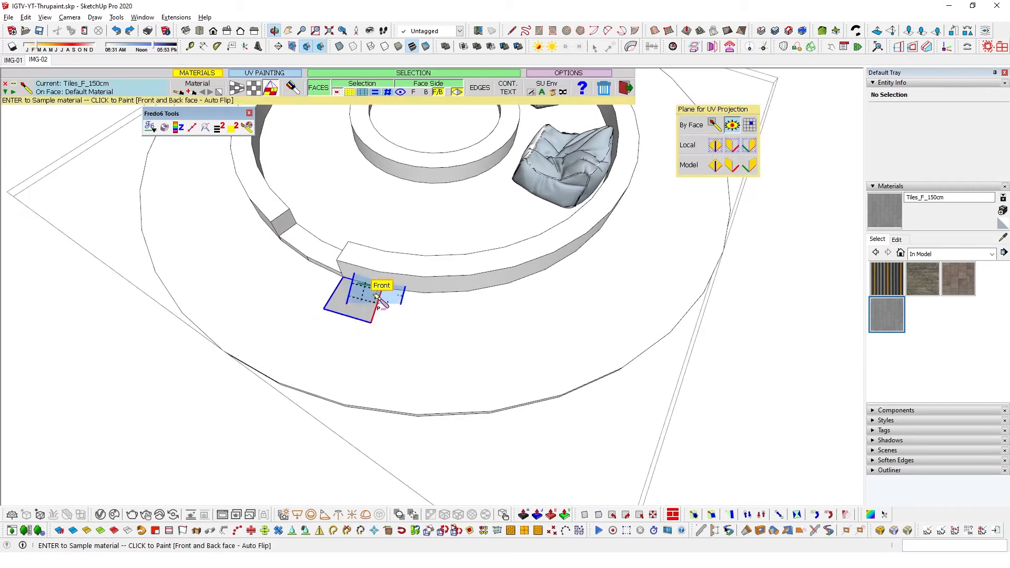
left_click_drag(201, 119, 80, 119)
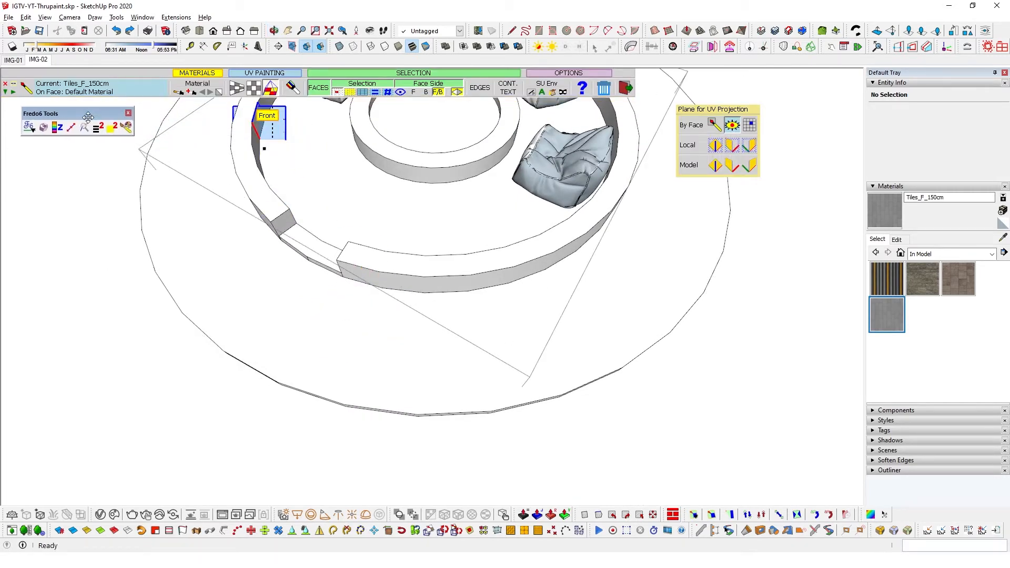
Cycle ThruPaint's current material back and forth through the in-model materials, ending on Tiles_F_150cm.
left_click(209, 93)
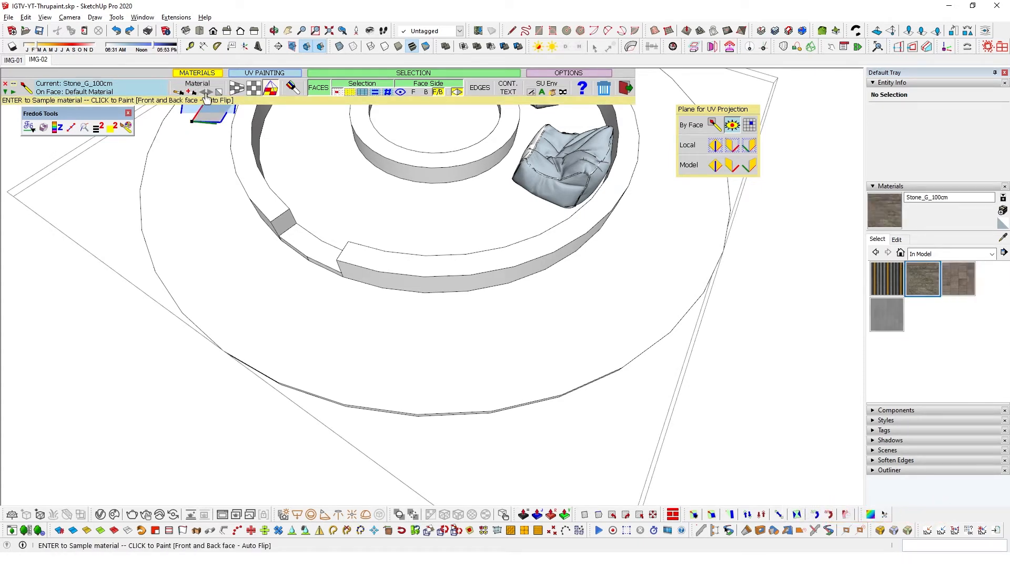
left_click(210, 94)
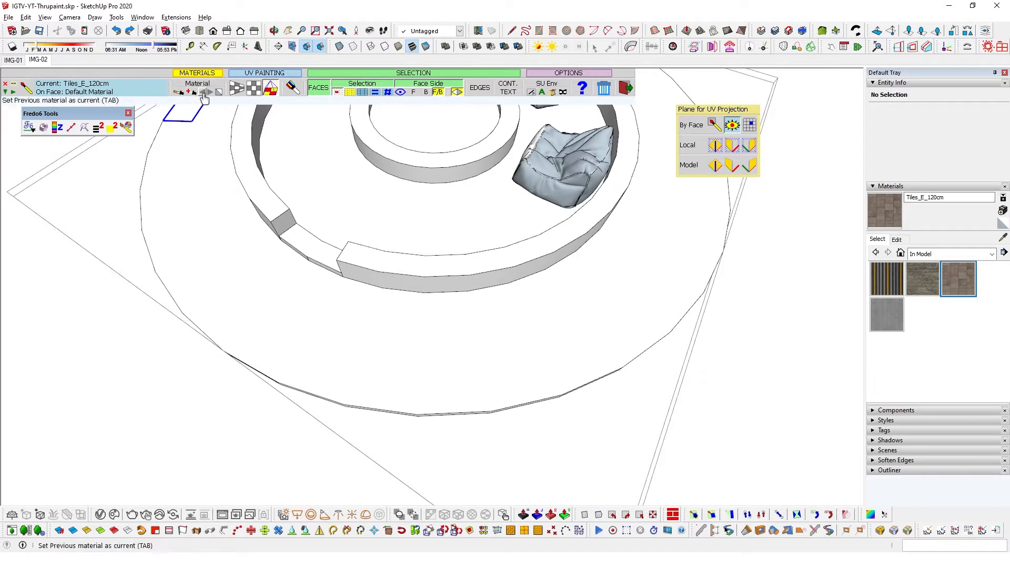
left_click(203, 93)
left_click(203, 93)
left_click(203, 93)
left_click(203, 93)
left_click(203, 93)
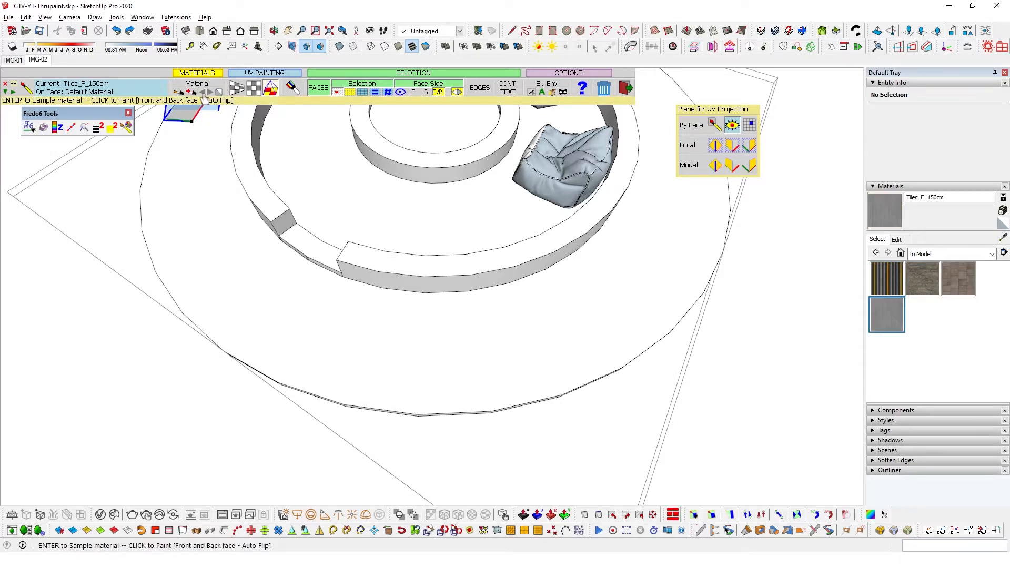
left_click(203, 93)
left_click(203, 93)
left_click(203, 93)
left_click(203, 93)
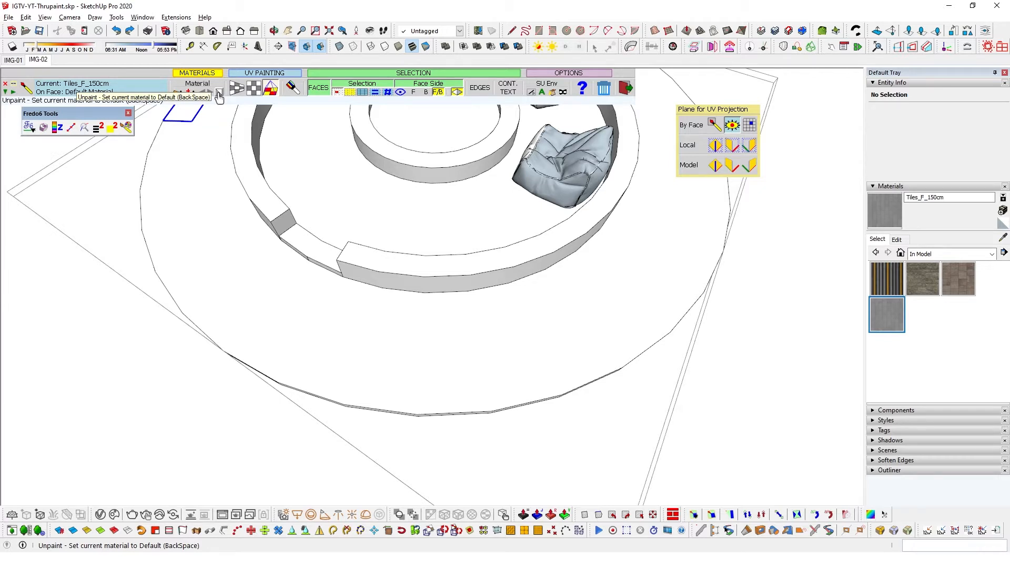
Set ThruPaint's current material to Default and switch UV painting from projection to the quad mesh mode.
left_click(219, 94)
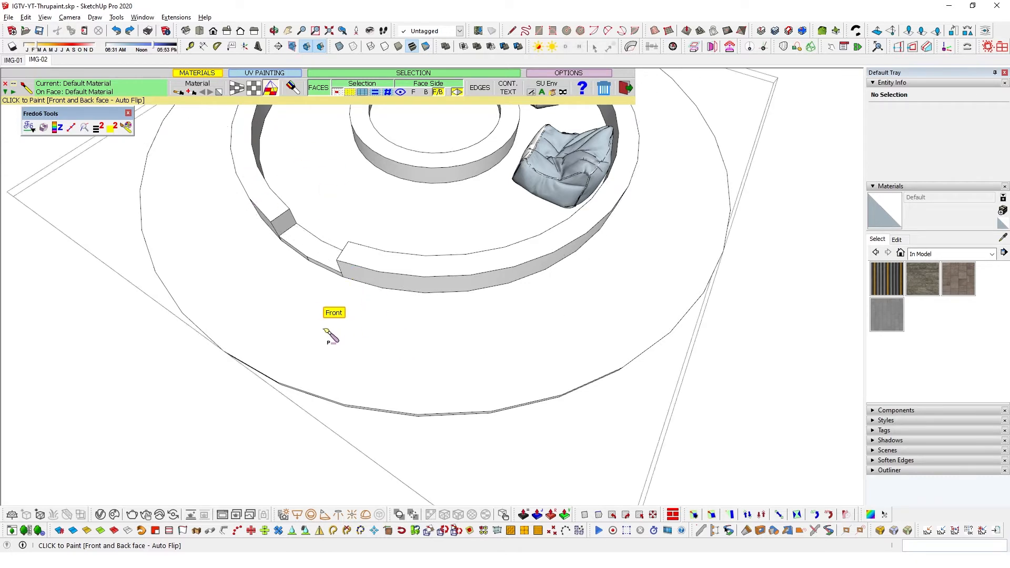
scroll(338, 246, "down", 5)
scroll(342, 284, "up", 5)
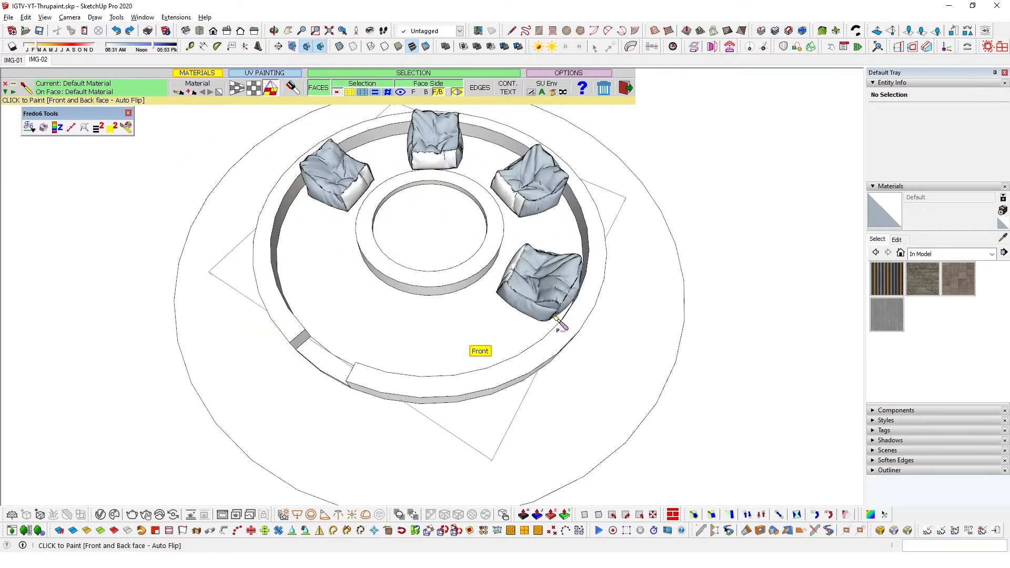
left_click(237, 90)
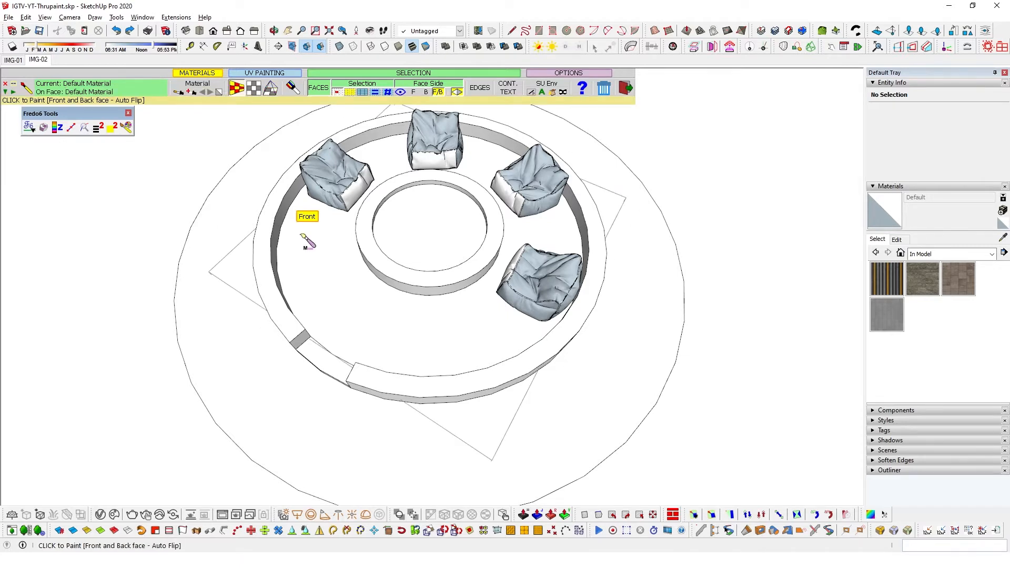
Display the hidden geometry and examine the quad mesh of the circular slab and seating walls from several angles.
scroll(325, 235, "down", 1)
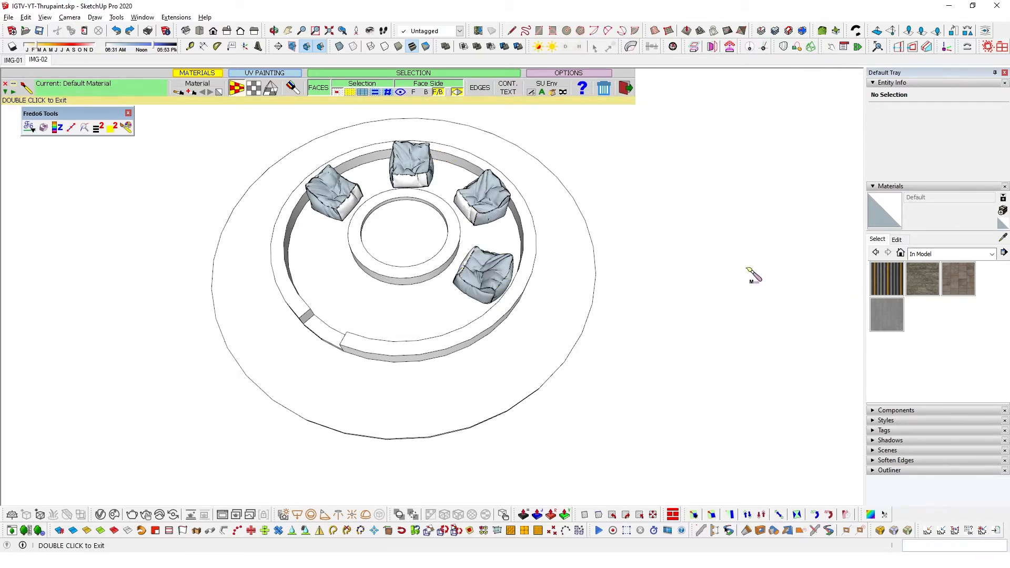
key("shift+h")
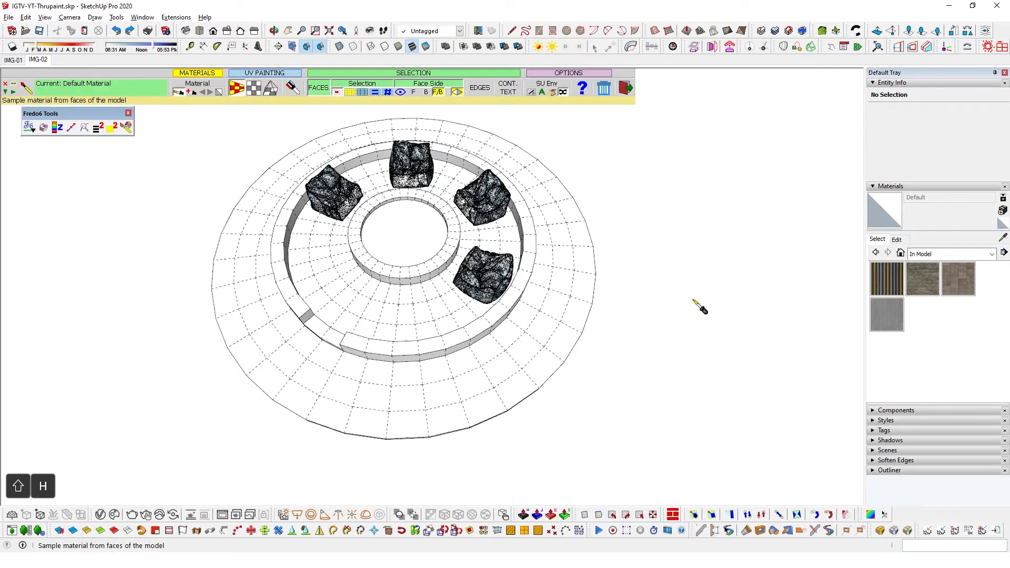
middle_click_drag(649, 422, 633, 247)
middle_click_drag(481, 394, 435, 426)
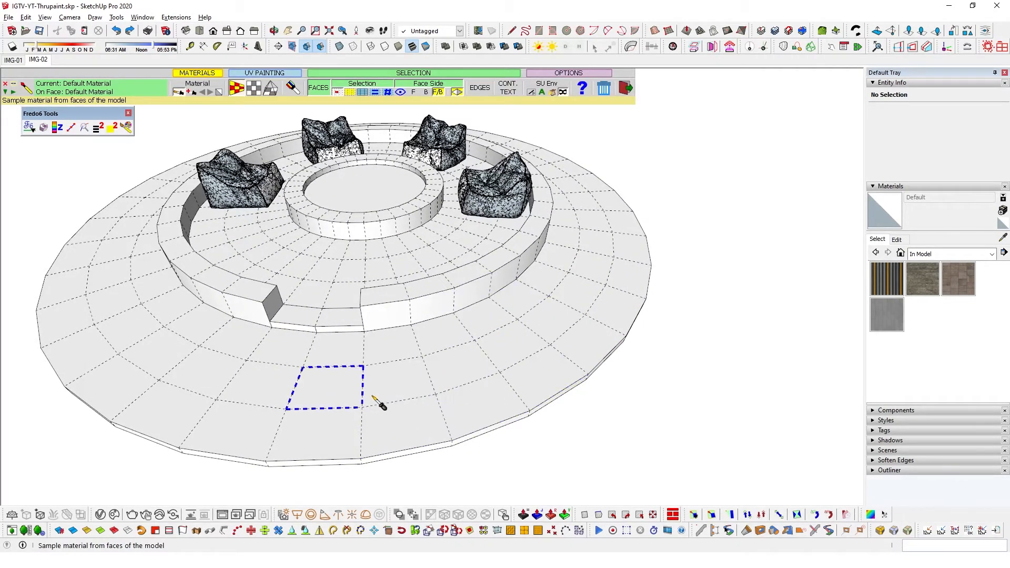
middle_click_drag(491, 366, 401, 352)
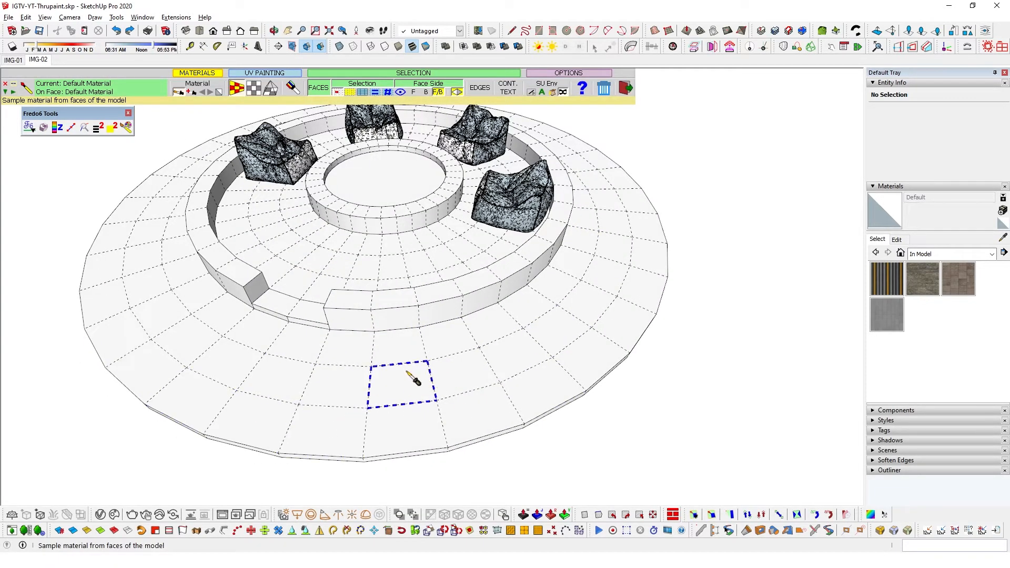
middle_click_drag(489, 333, 471, 396)
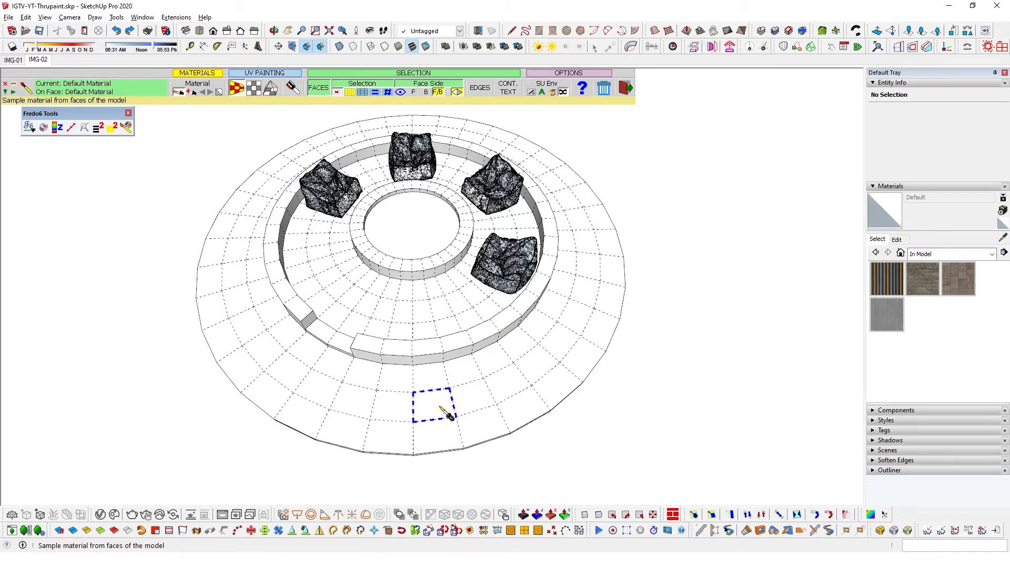
middle_click_drag(374, 378, 343, 322)
scroll(397, 390, "up", 2)
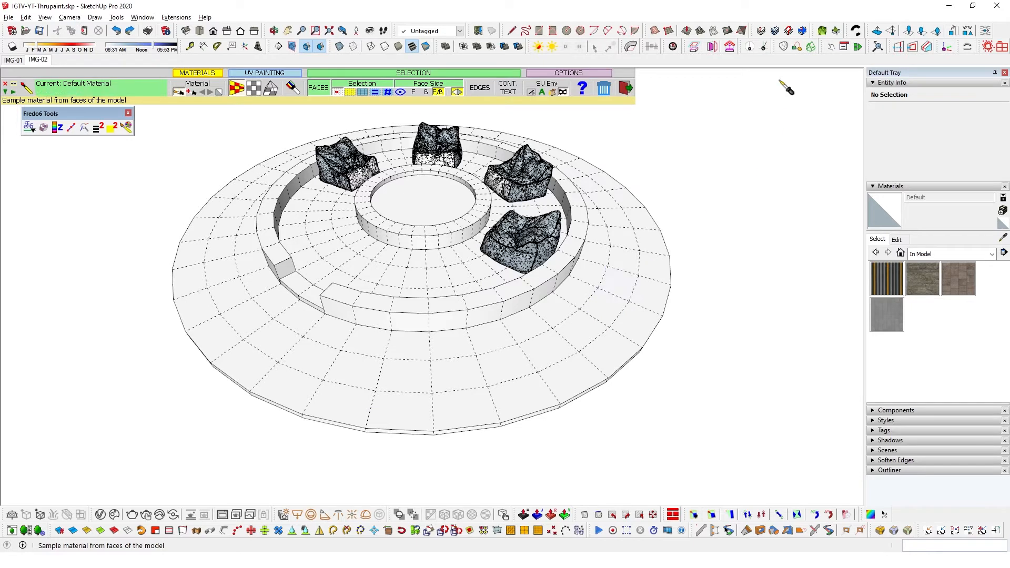
Undock the Curviloft toolbar to present it and dock it back in its place.
left_click_drag(777, 46, 670, 125)
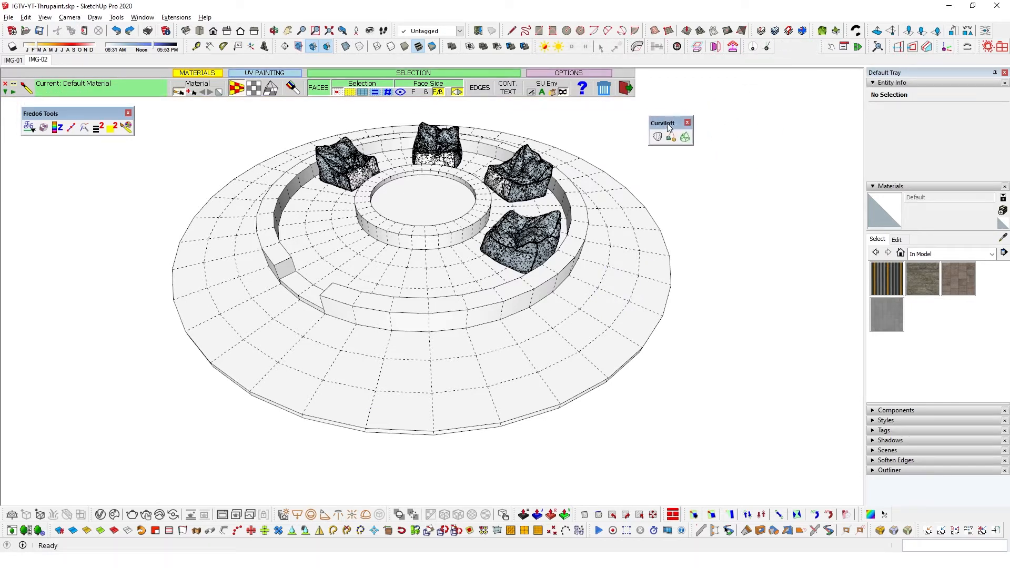
left_click_drag(669, 122, 668, 111)
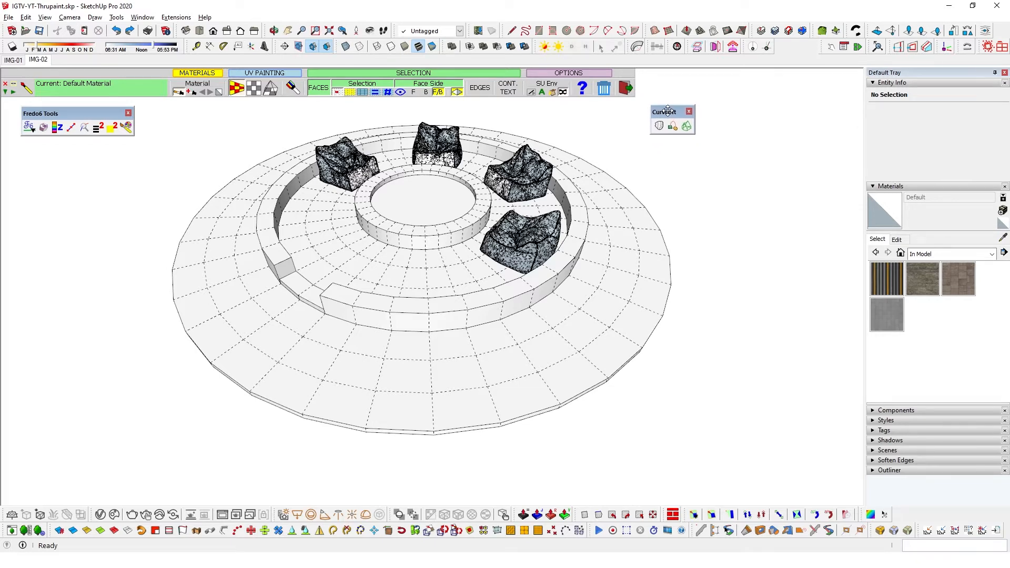
left_click_drag(668, 111, 788, 48)
Hide the hidden geometry again and set ThruPaint's current material to Tiles_F_150cm.
middle_click_drag(375, 373, 476, 421)
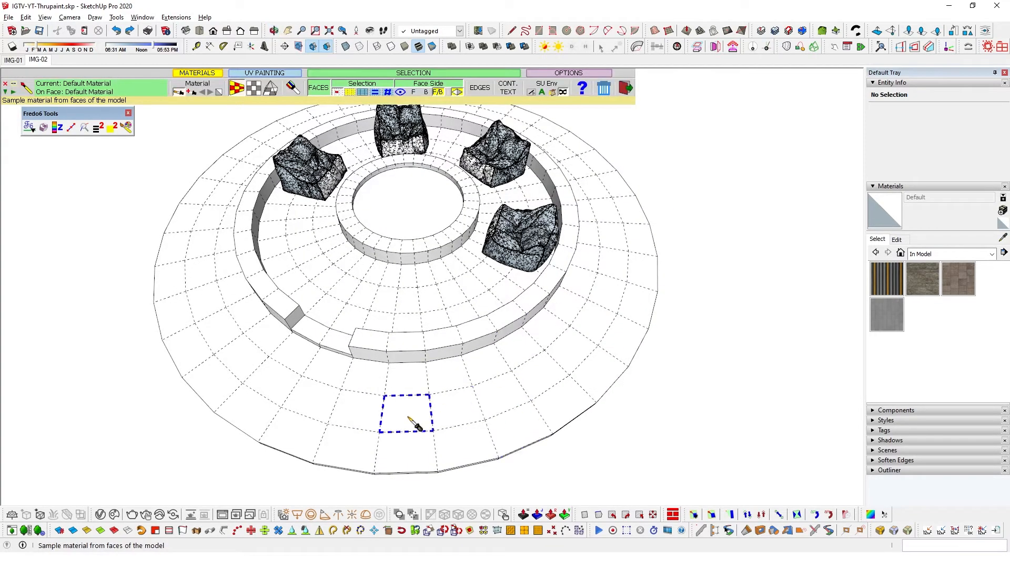
key("shift+h")
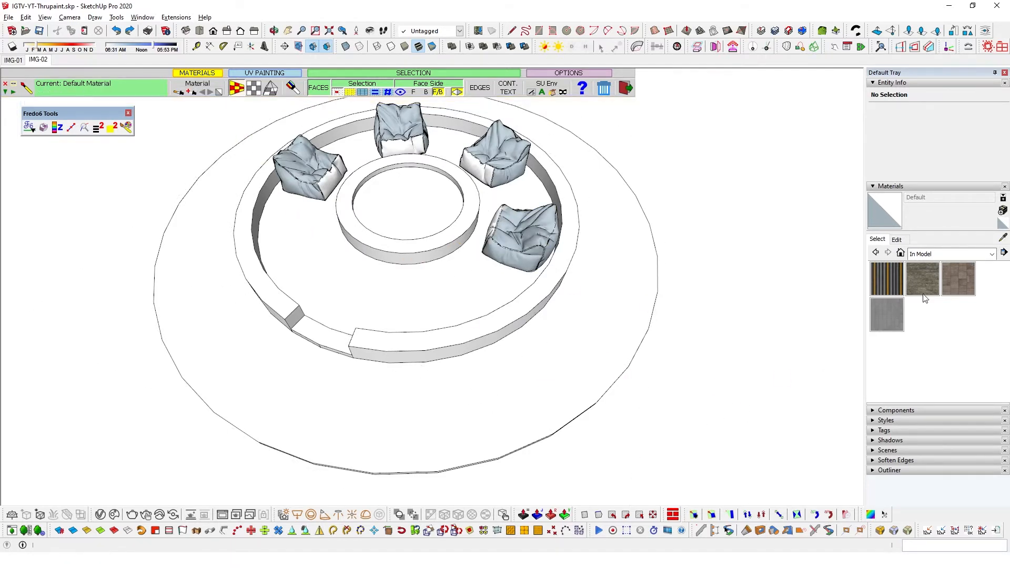
left_click(886, 314)
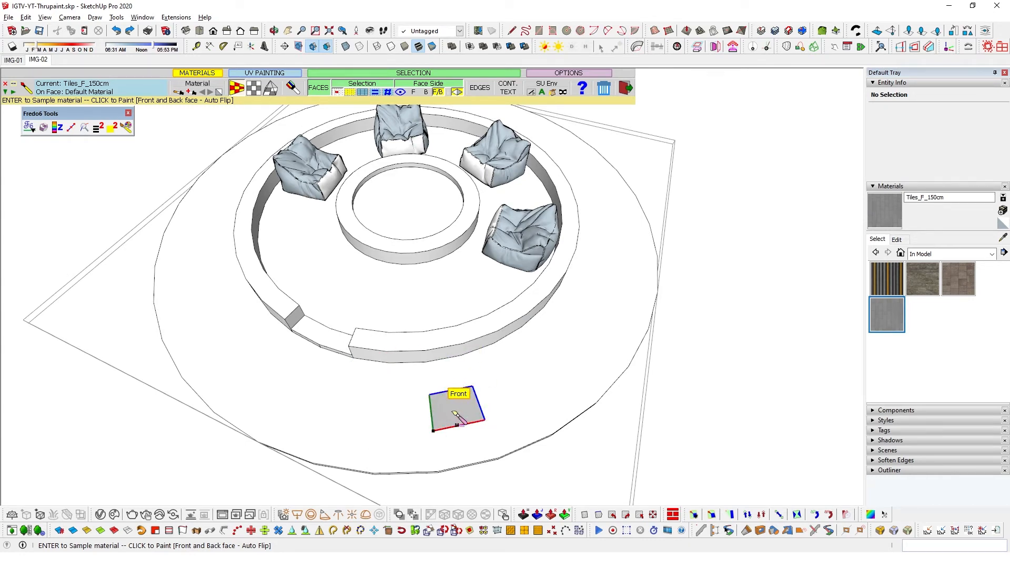
Try painting a single quad at the slab's outer edge with Tiles_F_150cm in Face by Face selection, and undo it.
scroll(405, 421, "up", 2)
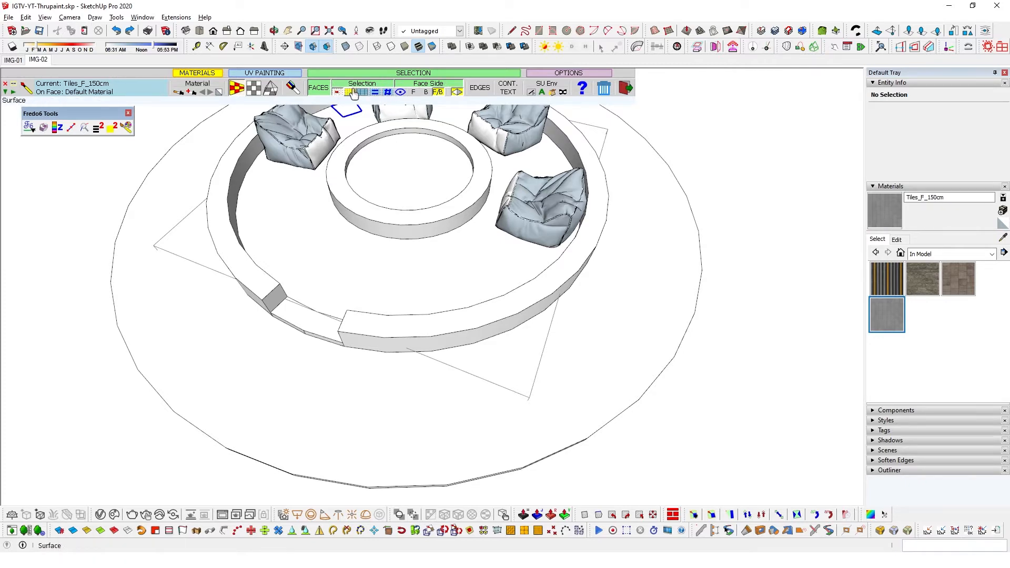
scroll(455, 334, "down", 5)
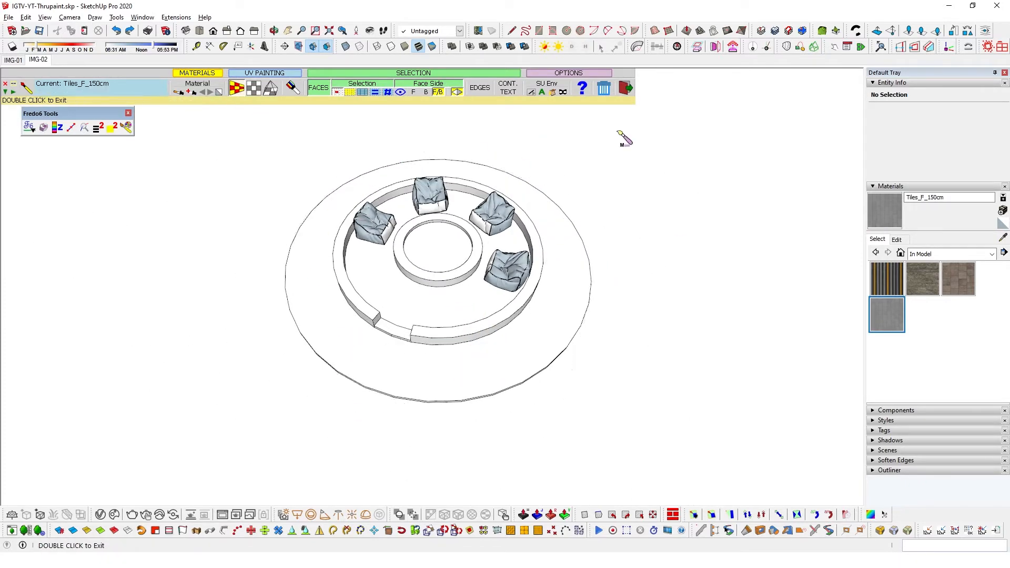
scroll(485, 412, "up", 4)
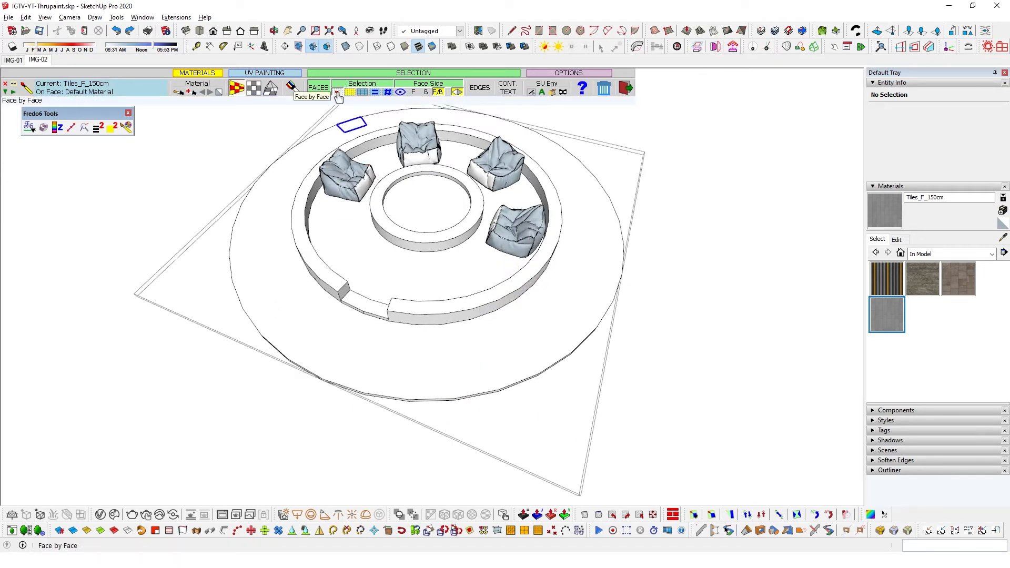
scroll(401, 412, "up", 2)
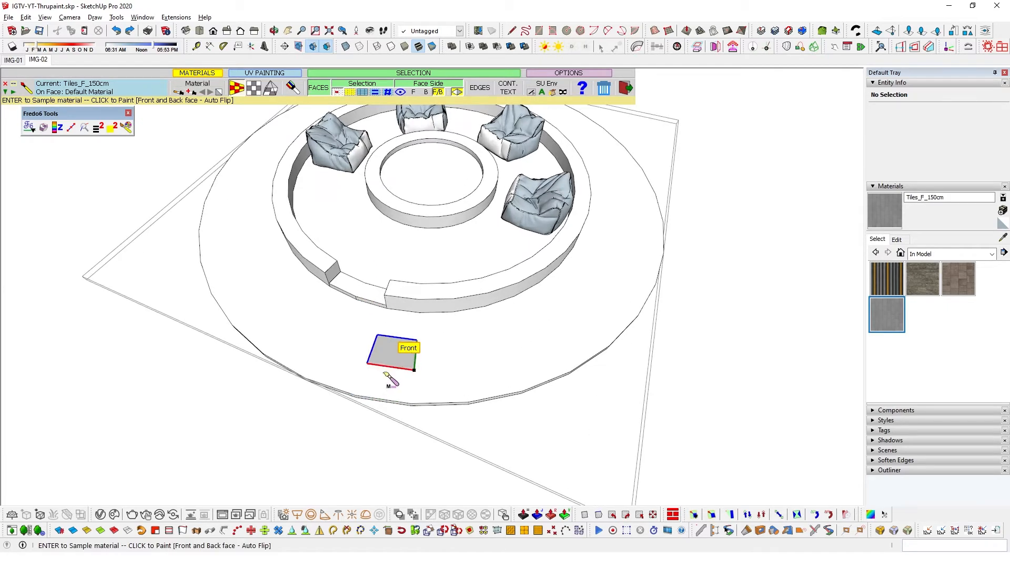
left_click(374, 387)
scroll(389, 419, "up", 3)
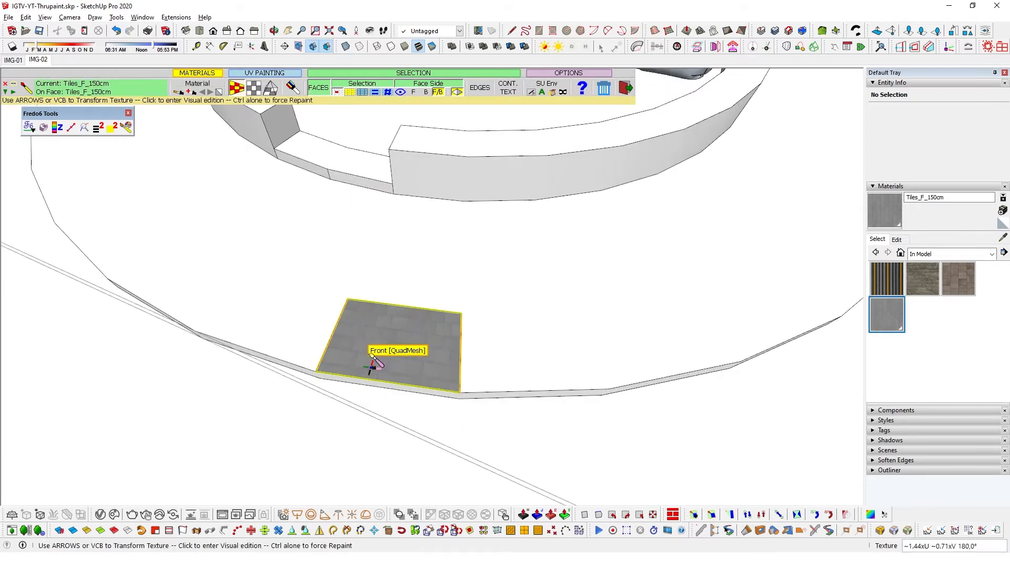
key("ctrl+z")
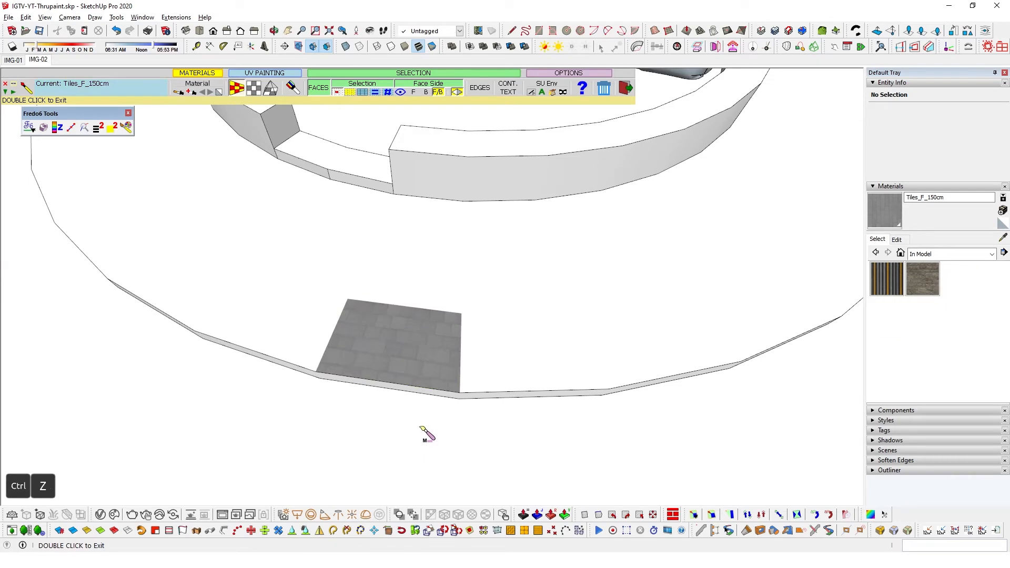
Switch ThruPaint's face selection mode to Surface.
scroll(368, 406, "down", 5)
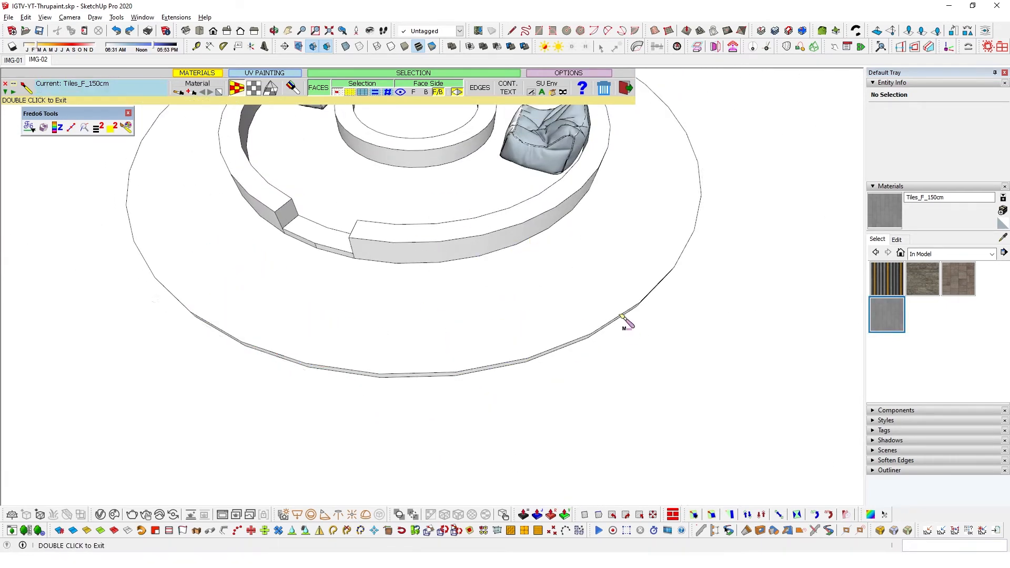
scroll(583, 326, "down", 3)
scroll(499, 305, "up", 3)
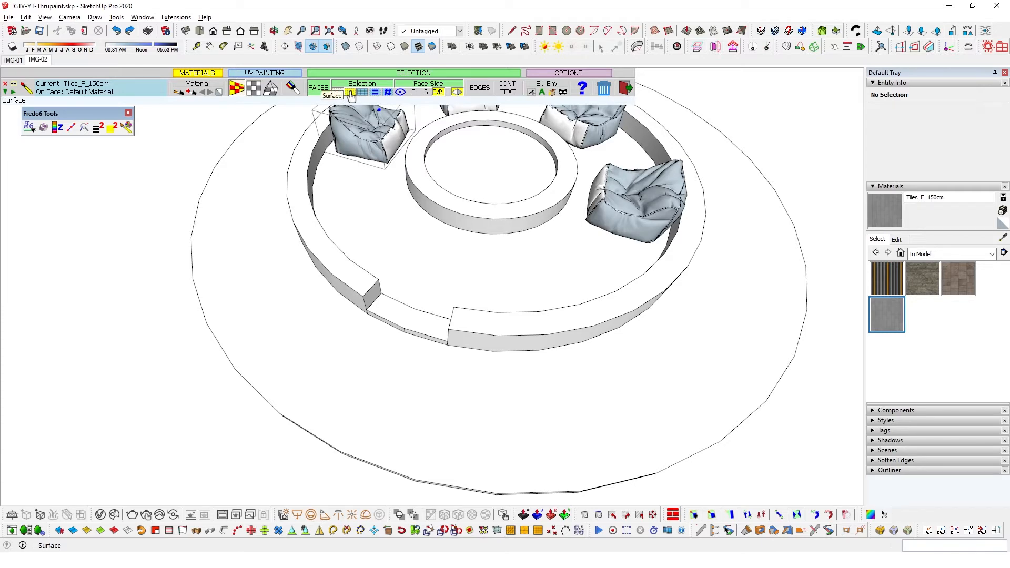
left_click(349, 93)
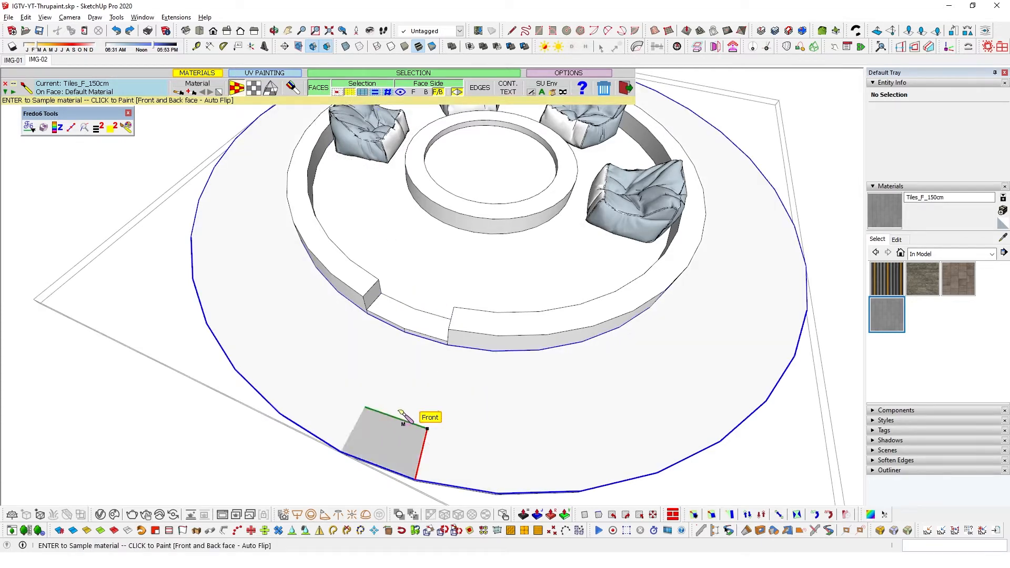
Try painting the whole outer ring of the slab with Tiles_F_150cm, inspect the mapping, and undo the paint.
scroll(528, 273, "down", 4)
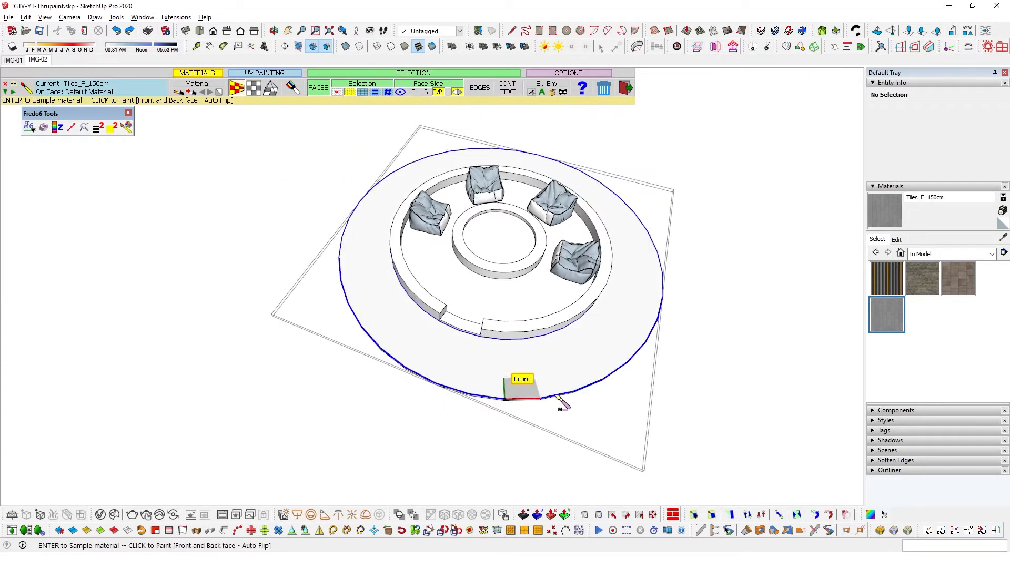
scroll(480, 376, "up", 2)
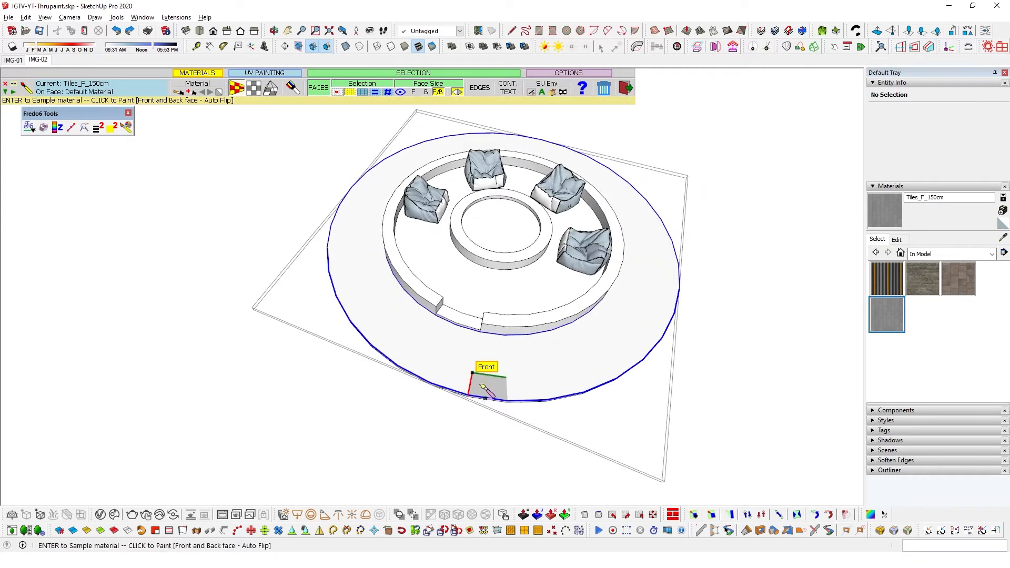
left_click(448, 385)
scroll(485, 428, "up", 4)
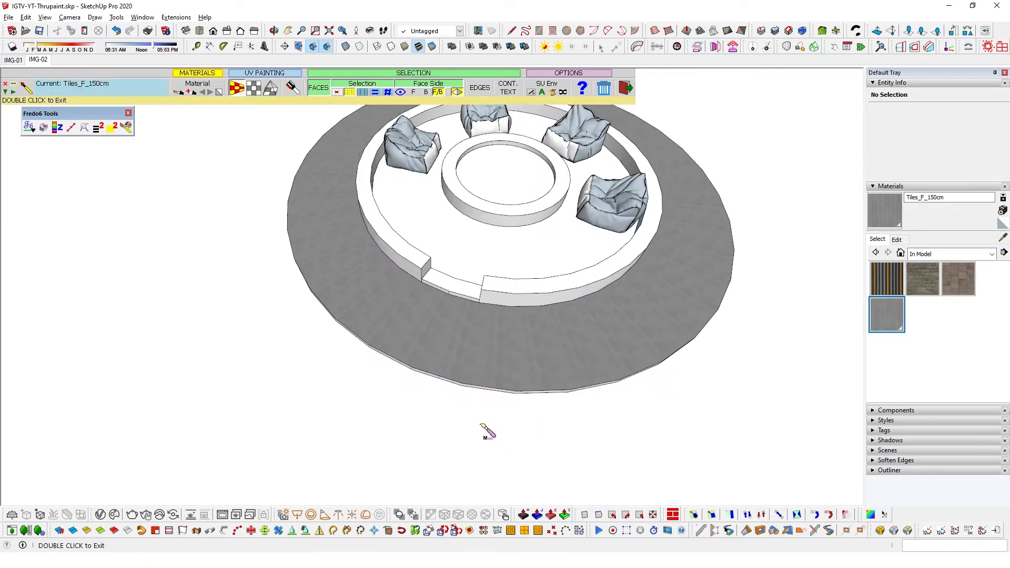
scroll(489, 417, "up", 2)
scroll(475, 415, "down", 5)
scroll(466, 279, "up", 6)
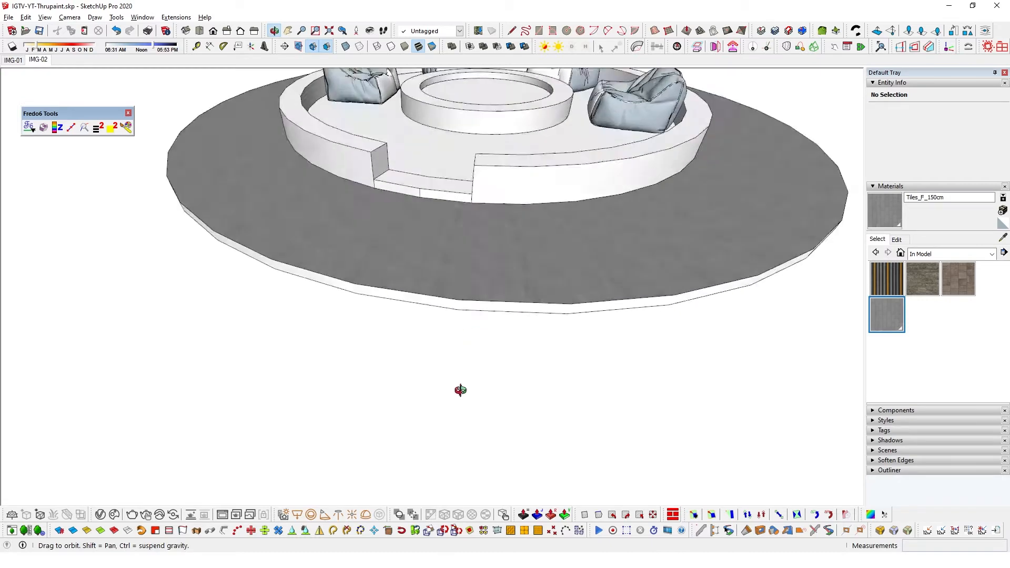
scroll(368, 389, "down", 4)
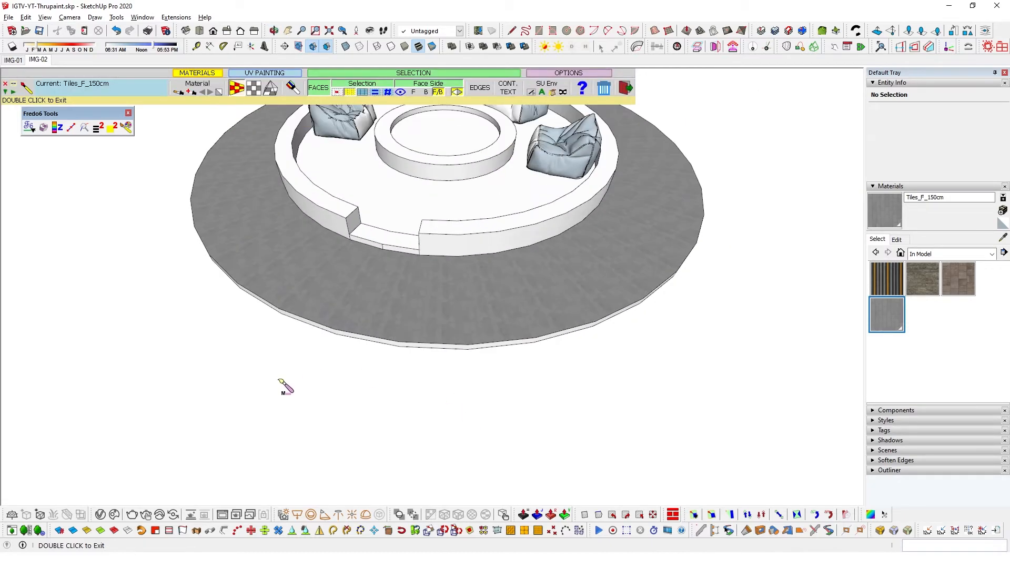
scroll(412, 305, "up", 4)
key("ctrl+z")
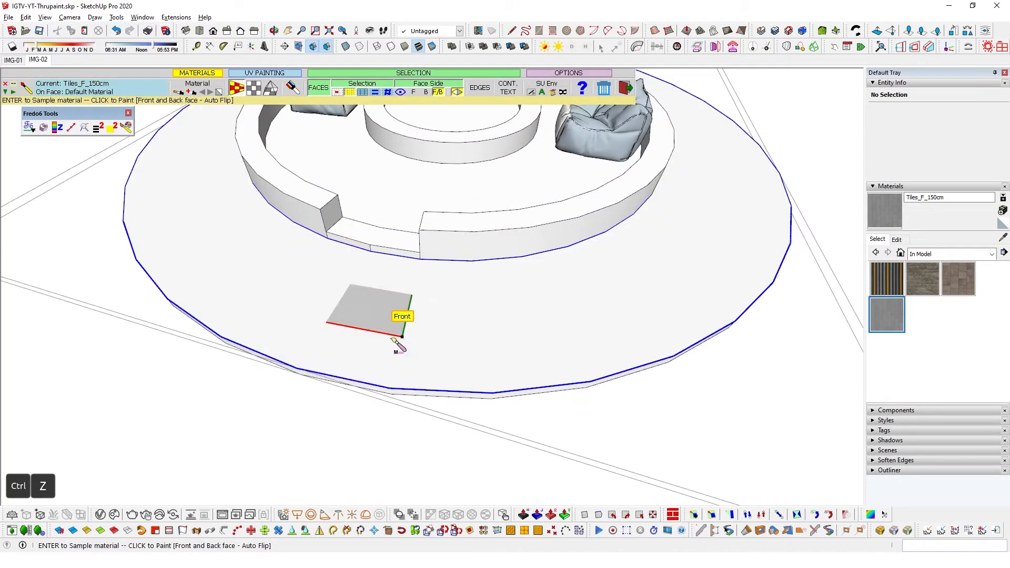
Paint the slab's entire outer ring surface with Tiles_F_150cm using quad mesh mapping, starting from a quad at the front edge.
scroll(339, 333, "down", 3)
scroll(351, 184, "up", 3)
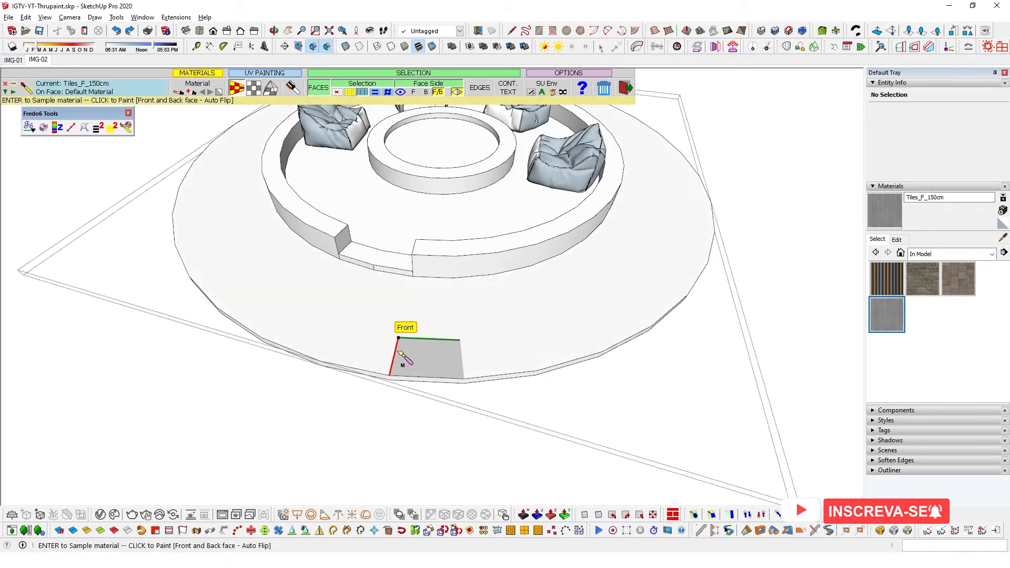
left_click(417, 369)
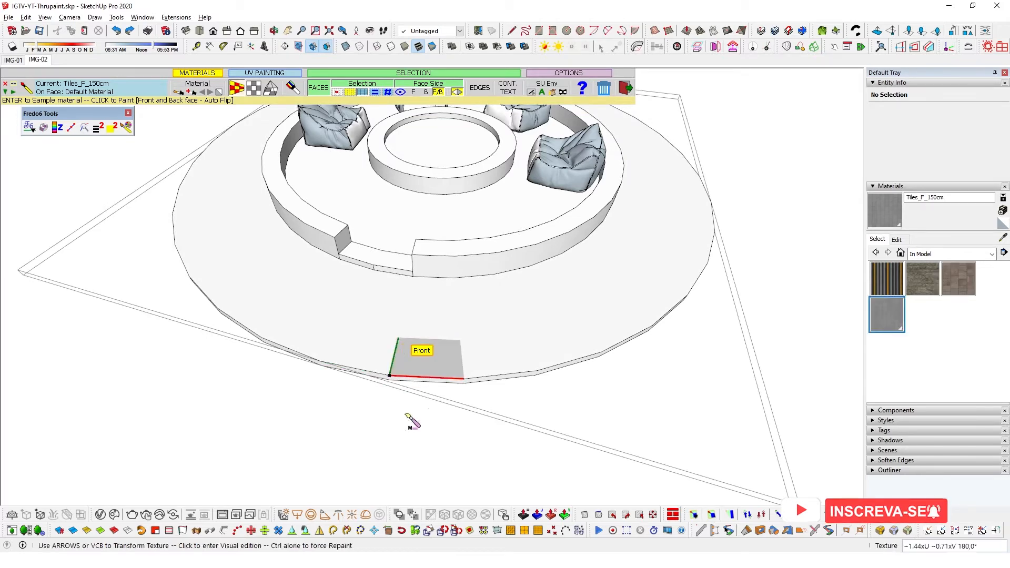
middle_click_drag(480, 442, 500, 487)
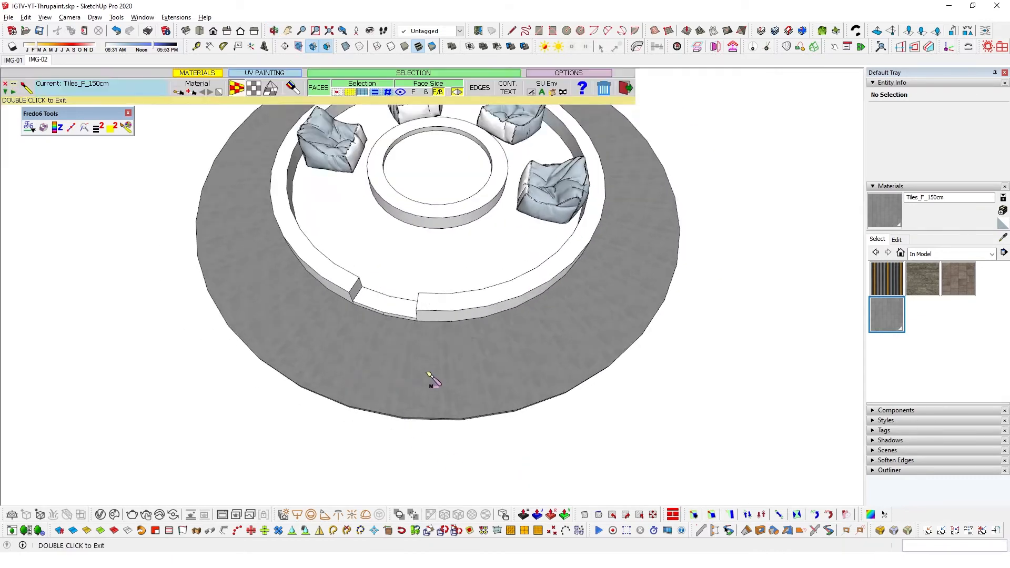
Rotate the tile texture on the slab's outer ring by +90 degrees.
scroll(430, 378, "up", 3)
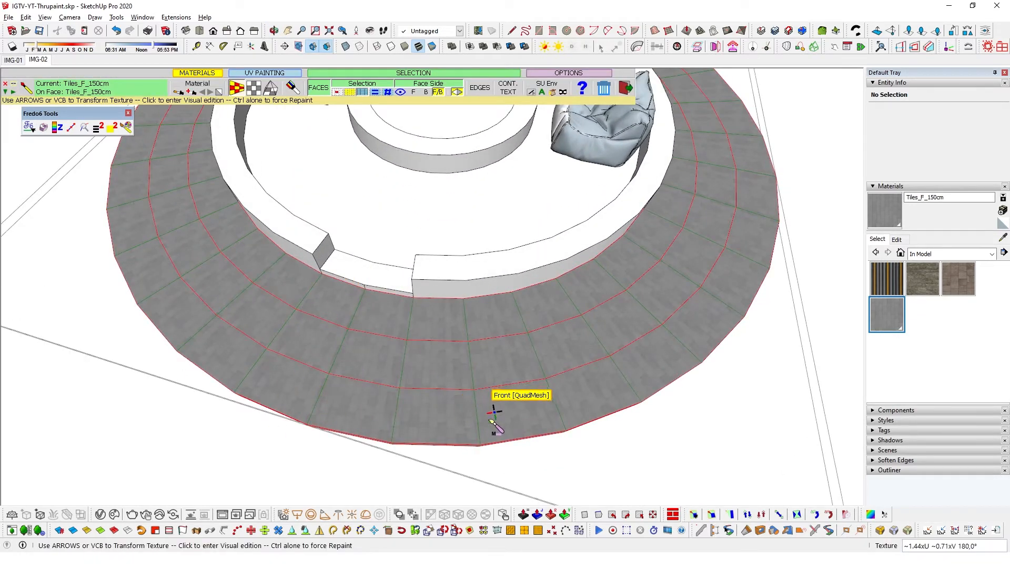
right_click(418, 408)
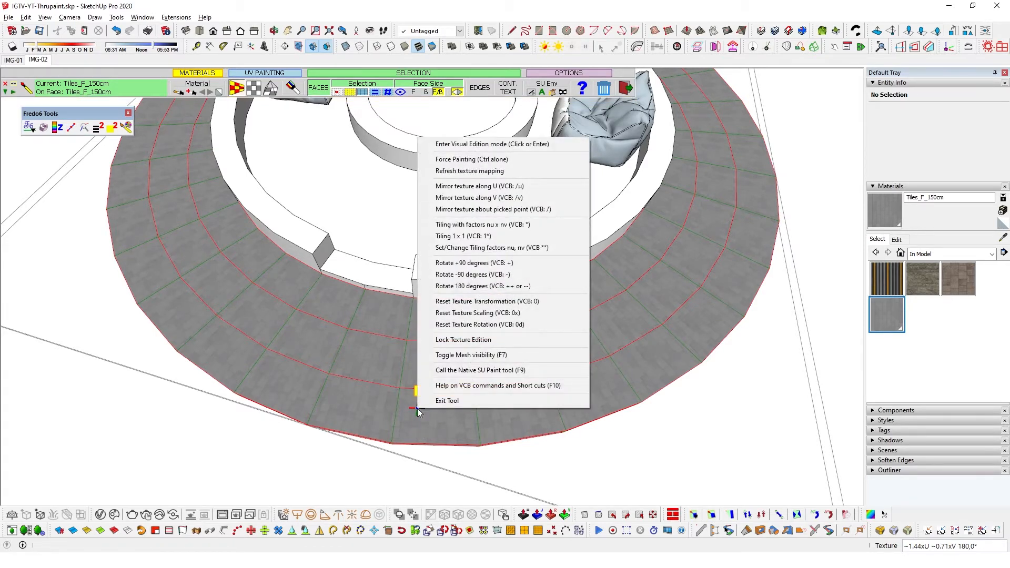
left_click(503, 263)
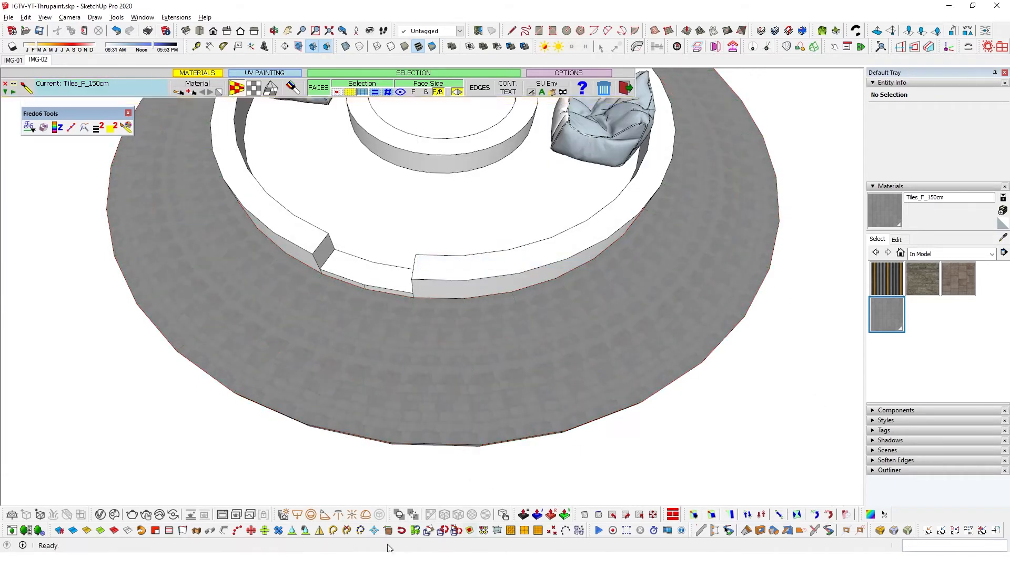
right_click(388, 388)
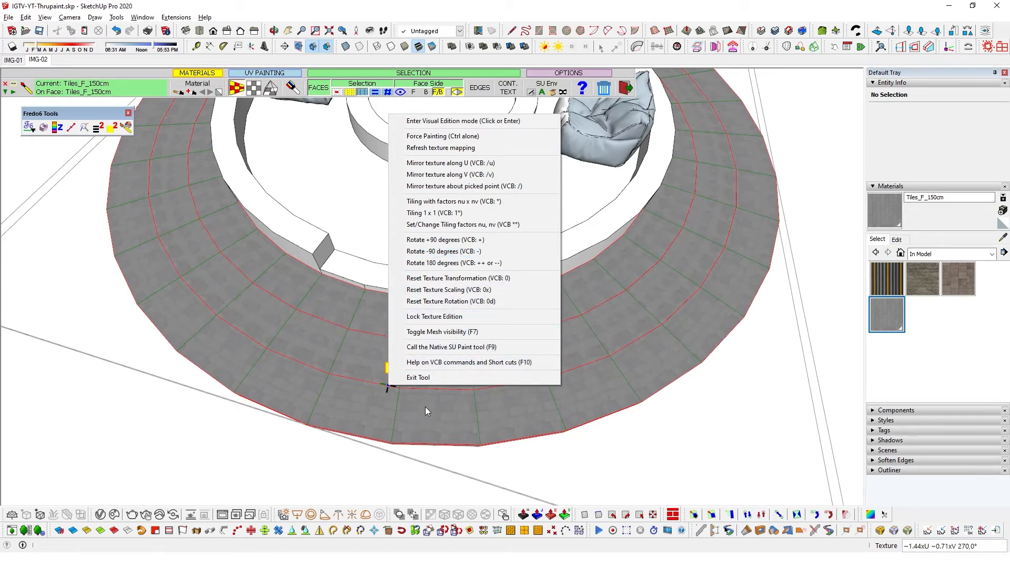
key("Escape")
scroll(425, 408, "down", 5)
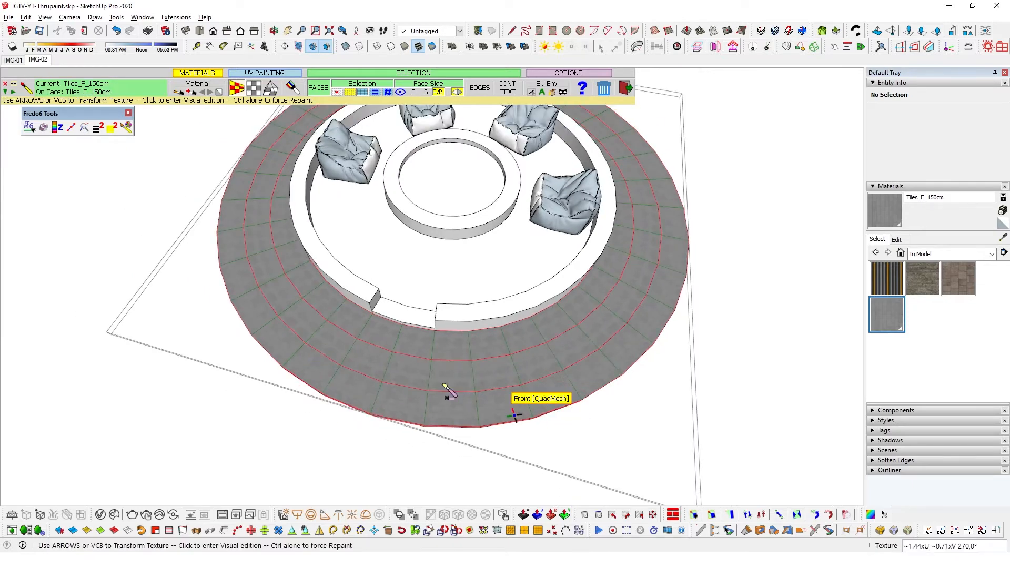
scroll(443, 385, "up", 2)
scroll(453, 410, "up", 5)
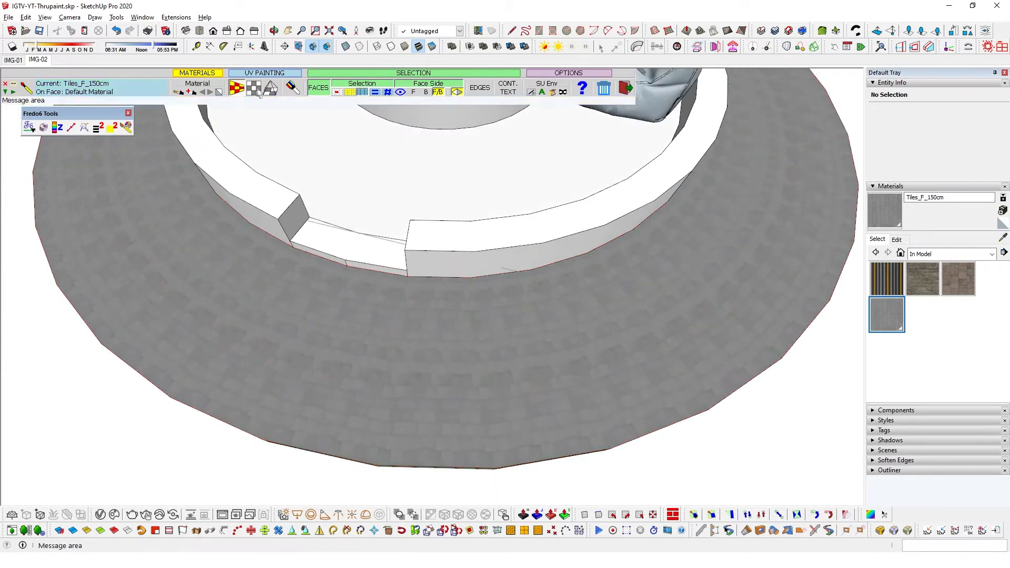
Leave ThruPaint and pick Tiles_E_120cm from the model's materials as the current material.
scroll(416, 363, "down", 5)
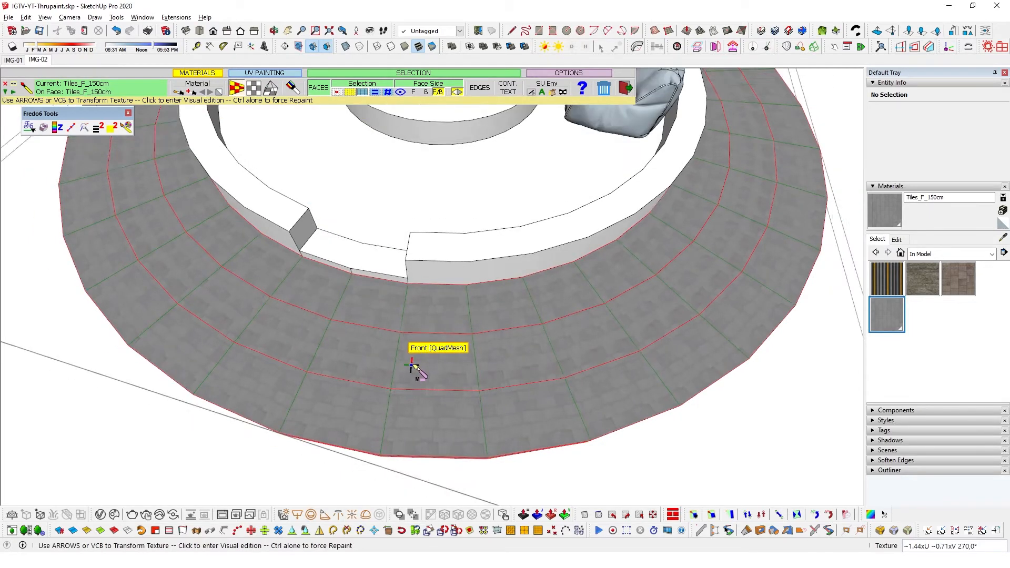
key("space")
scroll(393, 340, "down", 3)
key("Escape")
middle_click_drag(489, 428, 412, 220)
scroll(487, 267, "up", 2)
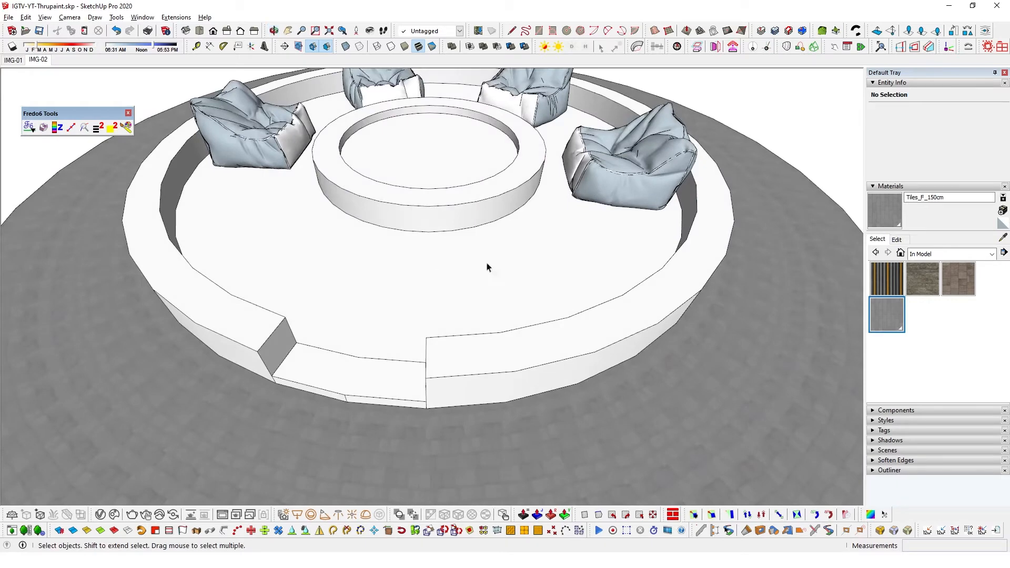
left_click(962, 277)
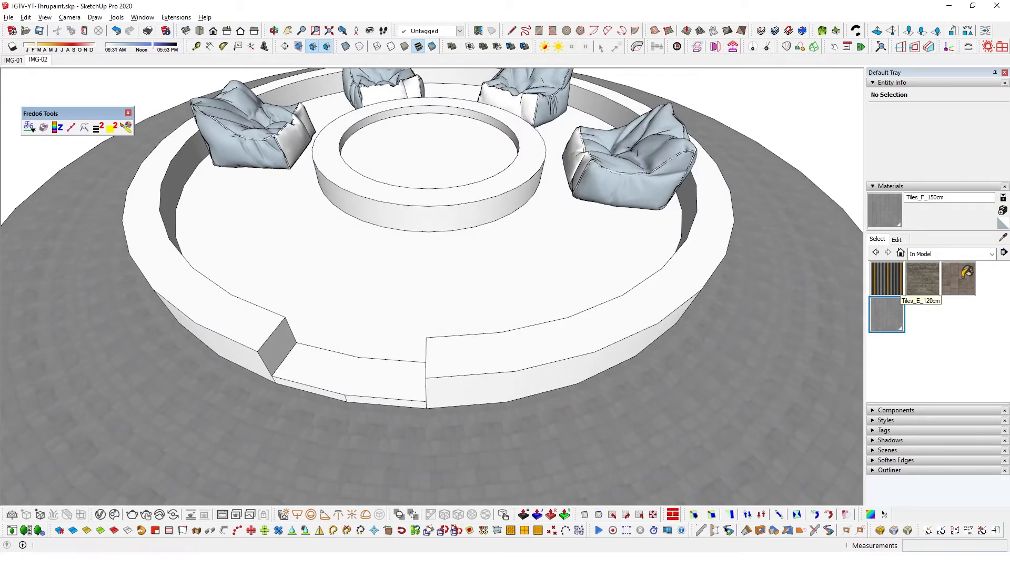
scroll(404, 376, "down", 2)
scroll(466, 373, "up", 1)
mouse_move(480, 363)
middle_mouse_down()
mouse_move(466, 373)
mouse_move(377, 341)
middle_mouse_up()
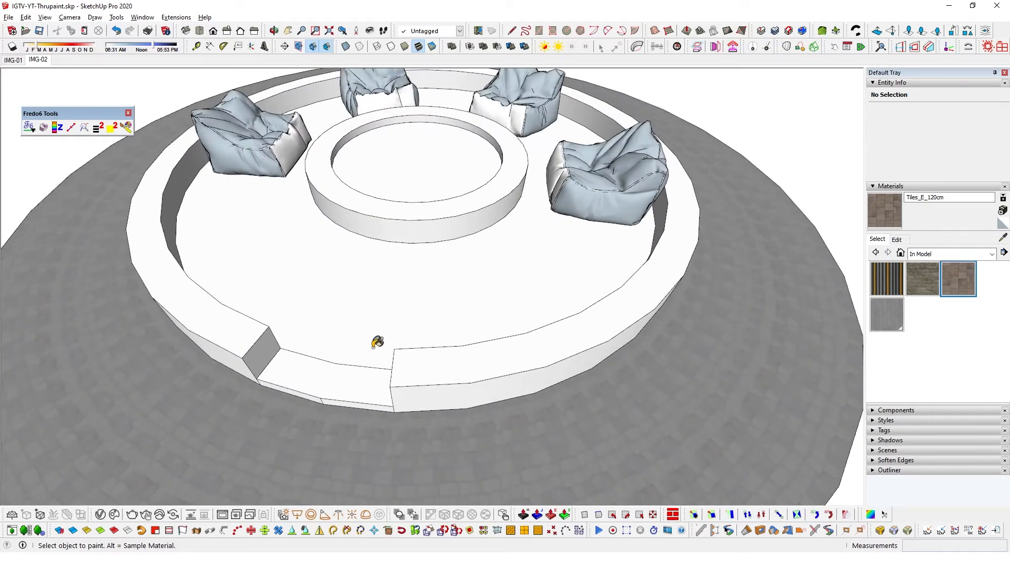
left_click(127, 127)
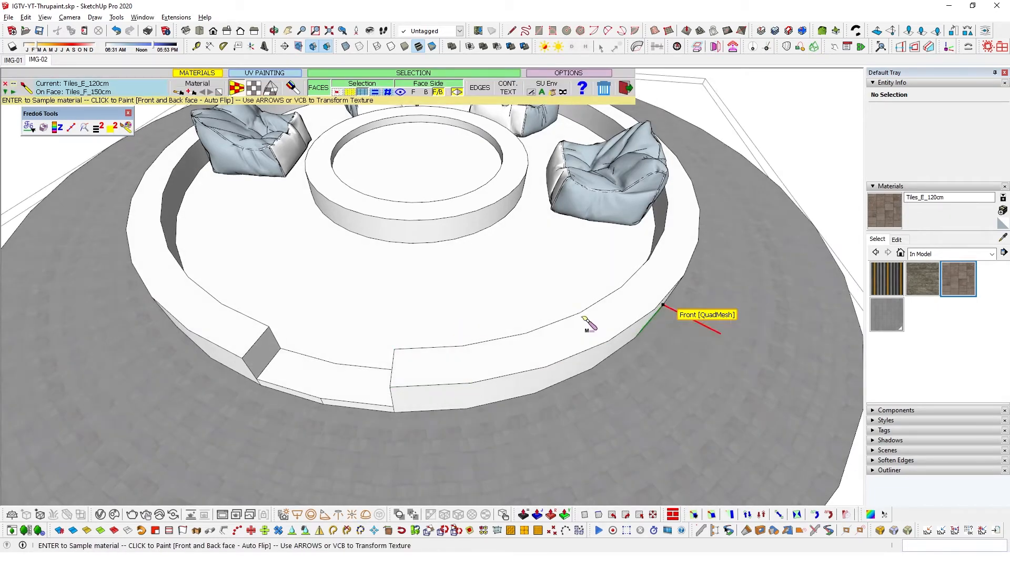
key("Escape")
key("space")
middle_click_drag(330, 245, 396, 339)
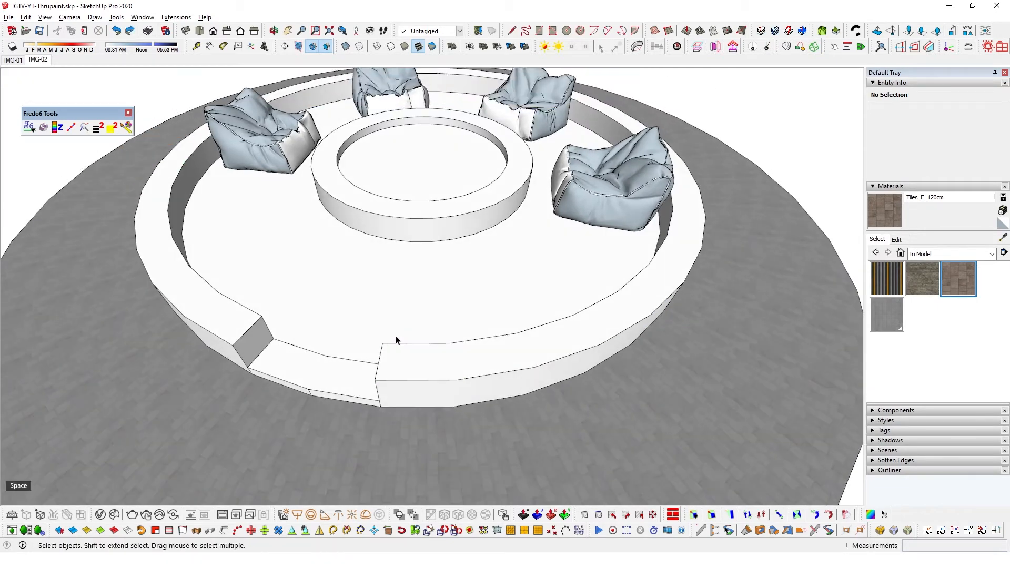
Try painting the circular wall with Tiles_E_120cm using the standard Paint Bucket, inspect the mapping, and undo the paint.
key("b")
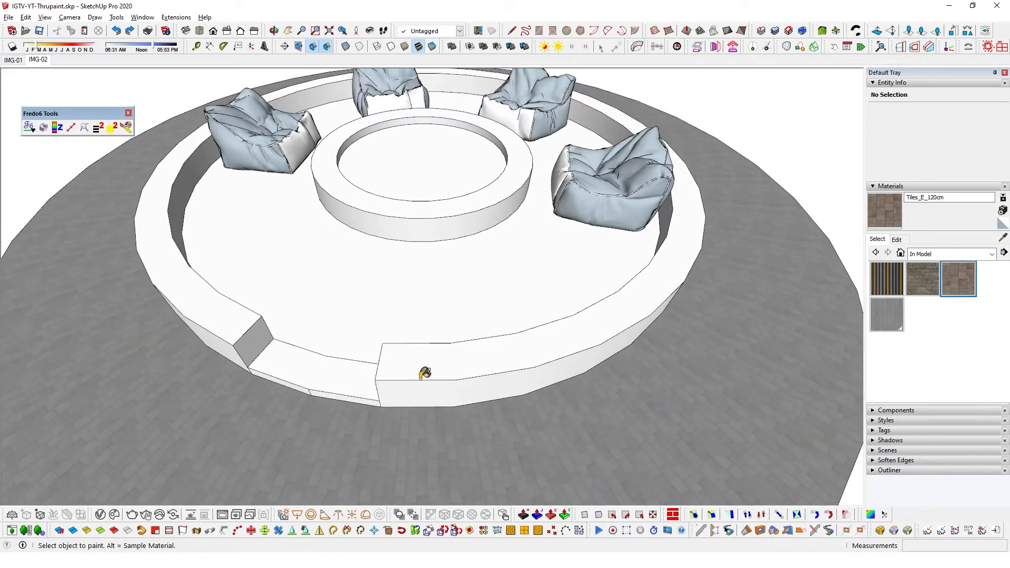
left_click(421, 377)
mouse_move(506, 376)
middle_mouse_down()
mouse_move(352, 356)
mouse_move(452, 368)
mouse_move(500, 347)
mouse_move(436, 358)
mouse_move(363, 339)
middle_mouse_up()
mouse_move(674, 324)
middle_mouse_down()
mouse_move(453, 331)
mouse_move(467, 321)
middle_mouse_up()
key("ctrl+z")
scroll(494, 298, "down", 3)
middle_click_drag(493, 363, 518, 405)
key("space")
Paint the whole circular wall and entry step with Tiles_E_120cm using ThruPaint's quad mesh mapping, starting at the face beside the opening.
scroll(317, 227, "down", 3)
scroll(368, 261, "up", 2)
scroll(371, 375, "up", 2)
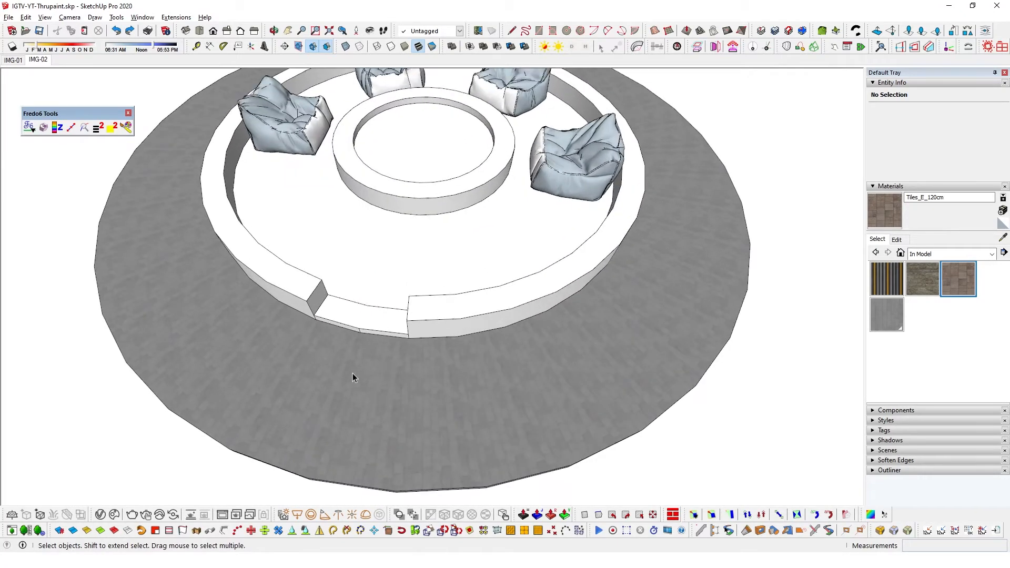
left_click(127, 126)
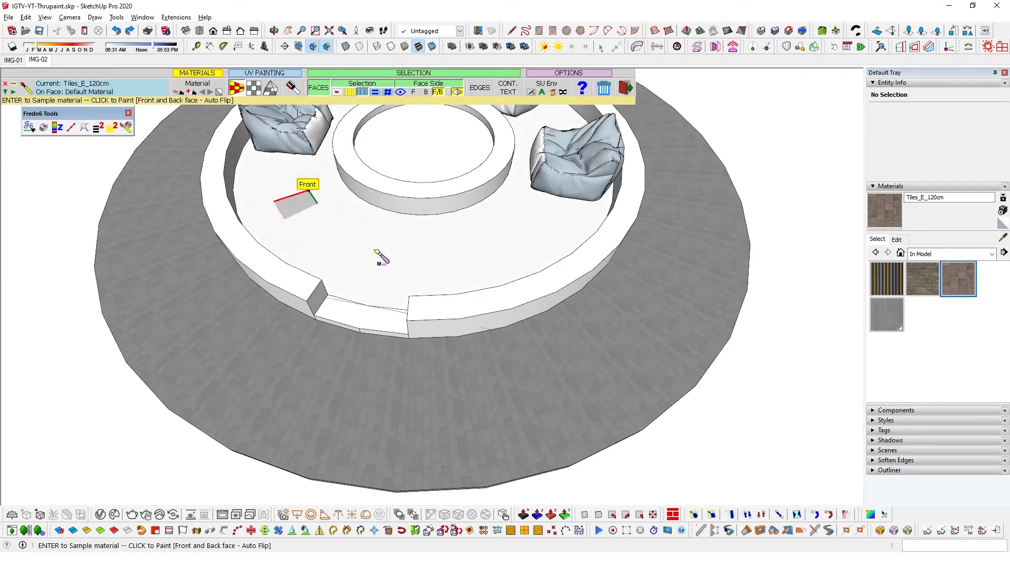
left_click(236, 89)
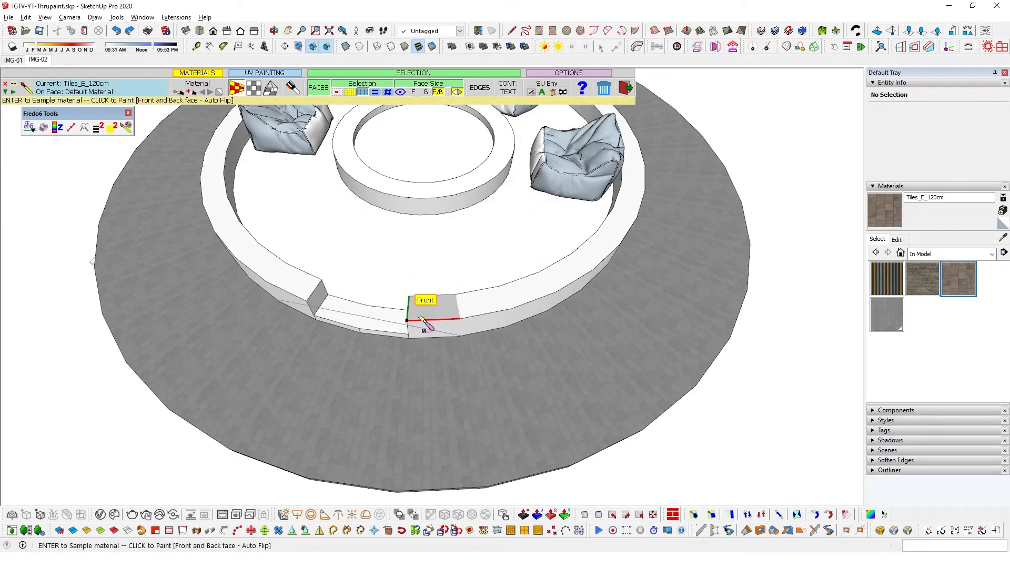
left_click(423, 320)
mouse_move(422, 320)
middle_mouse_down()
mouse_move(505, 279)
mouse_move(599, 207)
mouse_move(605, 248)
middle_mouse_up()
scroll(500, 256, "up", 4)
middle_click_drag(472, 258, 441, 369)
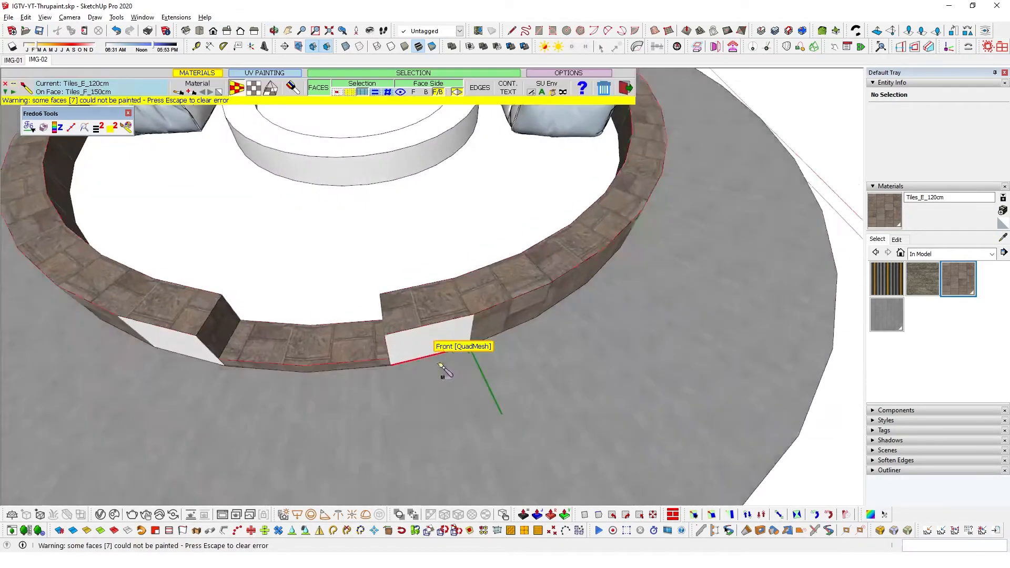
Examine the outer wall faces on both sides of the entry opening for unpainted areas, then exit ThruPaint.
scroll(484, 322, "down", 4)
middle_click_drag(492, 331, 438, 202)
middle_click_drag(405, 239, 636, 284)
middle_click_drag(317, 345, 275, 428)
scroll(417, 358, "down", 1)
mouse_move(411, 358)
middle_mouse_down()
mouse_move(388, 368)
mouse_move(318, 314)
middle_mouse_up()
scroll(314, 315, "up", 1)
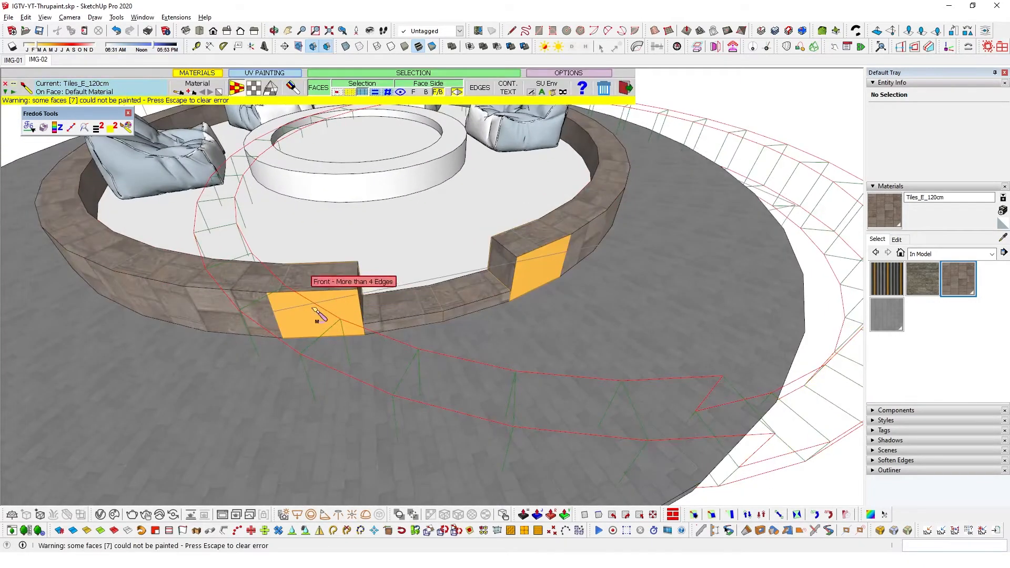
left_click(237, 90)
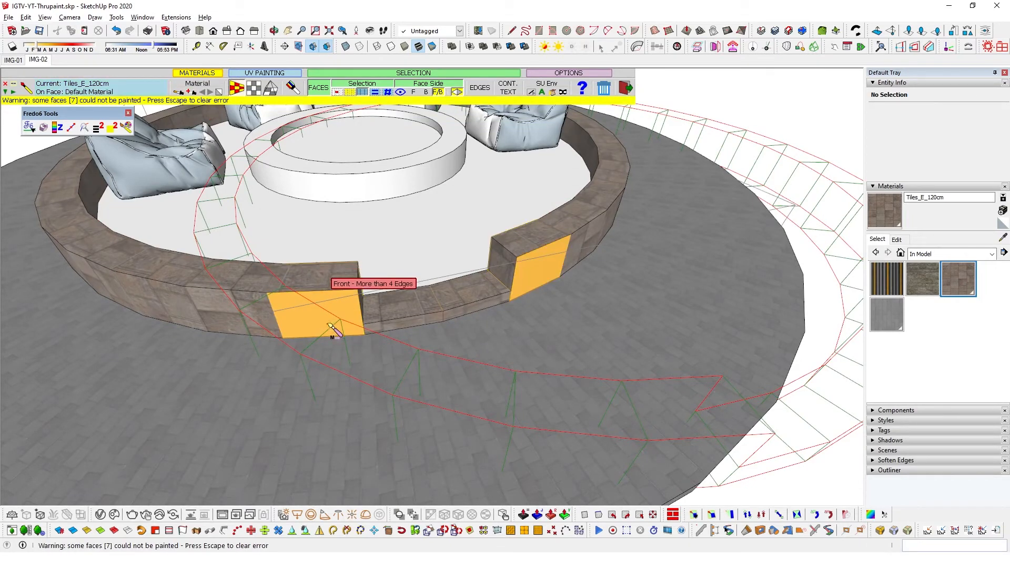
middle_click_drag(325, 319, 287, 285)
key("space")
scroll(287, 282, "up", 4)
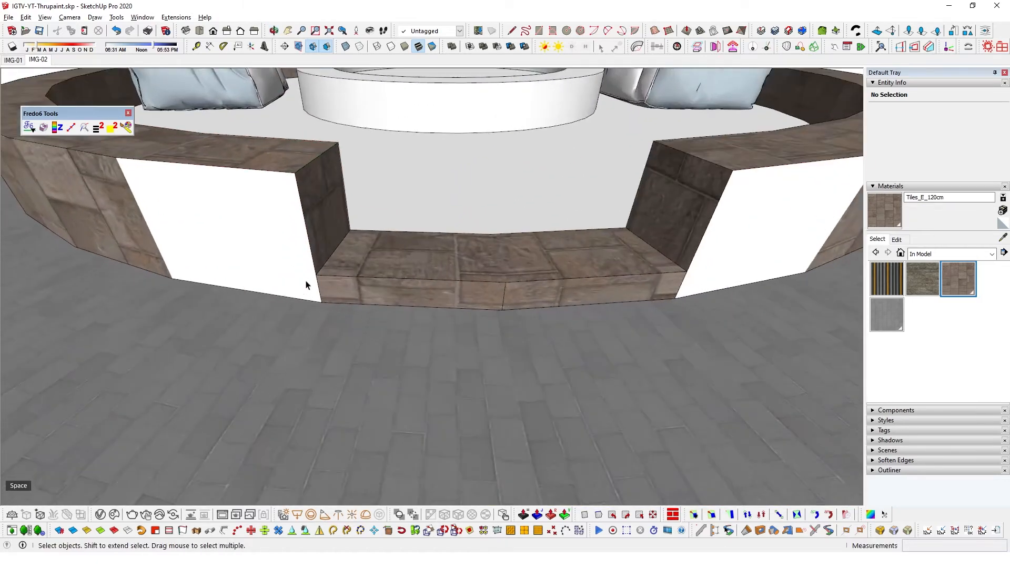
Open the wall group and select the edge and outer surface beside the opening to examine their geometry, then deselect and leave the group.
double_click(311, 289)
left_click(319, 293)
left_click(319, 294)
middle_click_drag(311, 291, 341, 235)
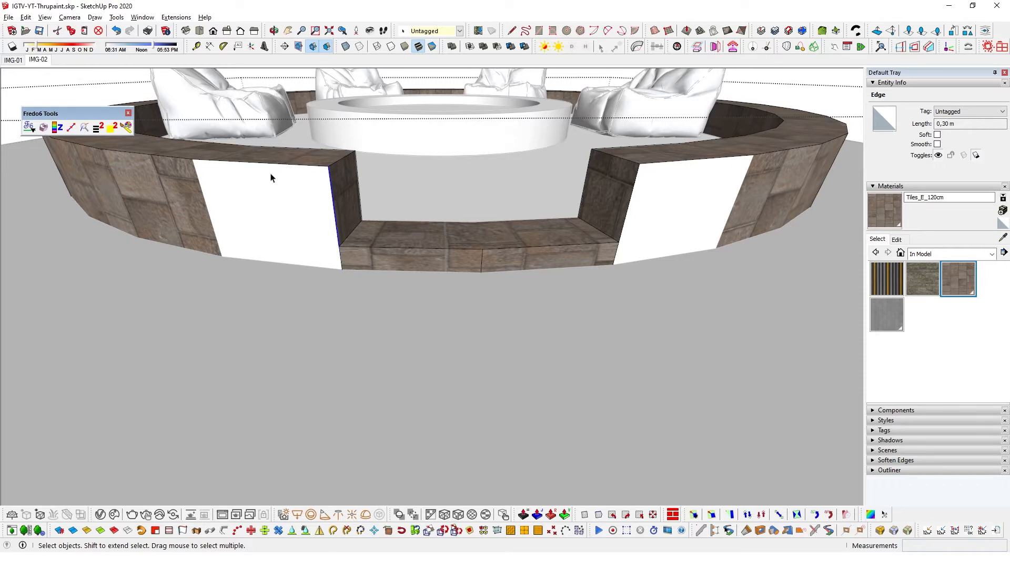
scroll(297, 263, "down", 2)
left_click(316, 228)
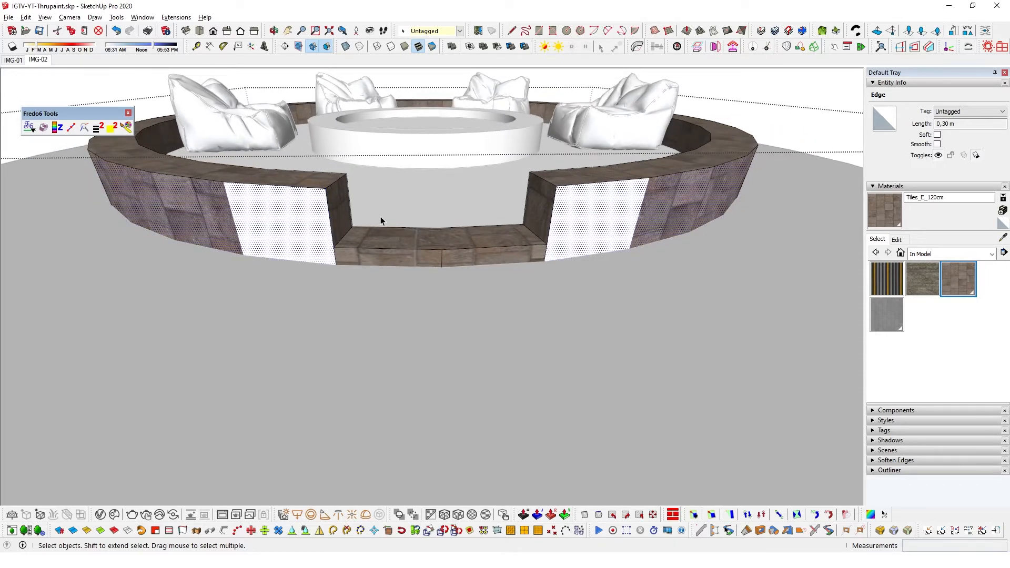
middle_click_drag(380, 216, 390, 250)
key("Escape")
middle_click_drag(289, 298, 405, 309)
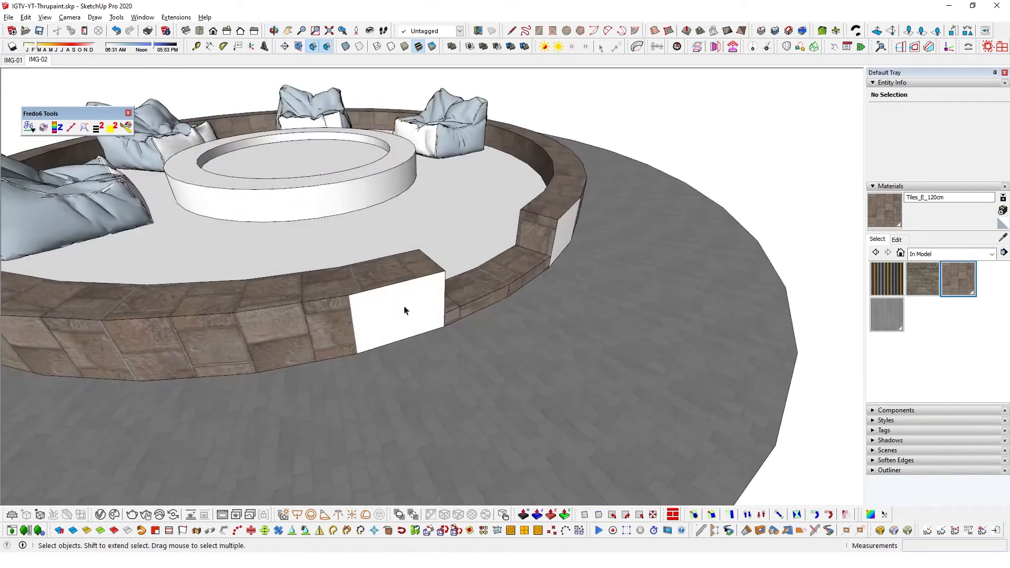
Reopen the wall group, show hidden geometry, and select only the unpainted outer face beside the opening.
double_click(406, 309)
left_click(379, 303)
middle_click_drag(380, 303, 327, 295)
key("shift+h")
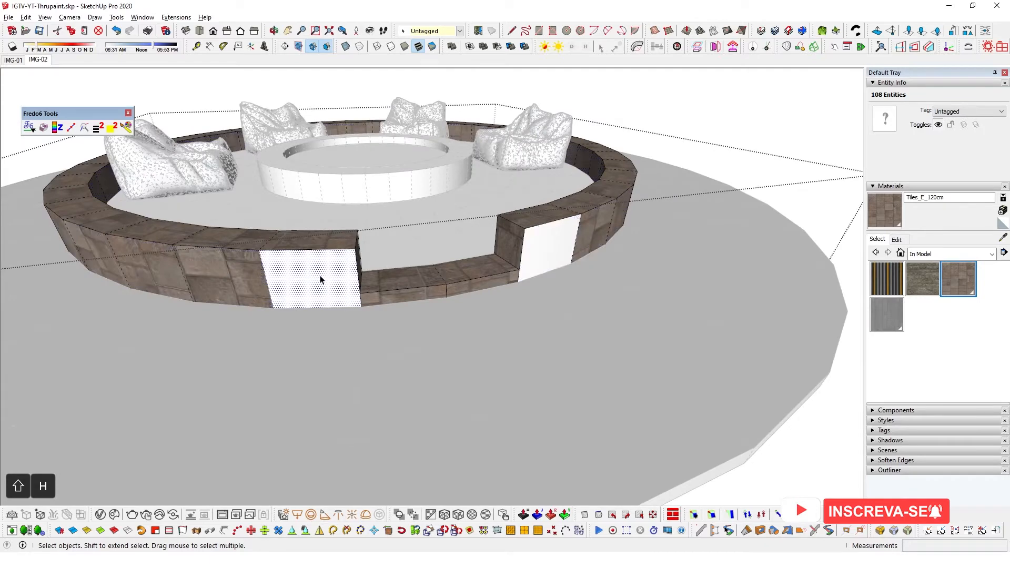
left_click(317, 280)
Sample the wall's Tiles_E_120cm texture with the Paint Bucket and paint the two blank outer faces flanking the entry opening.
key("b")
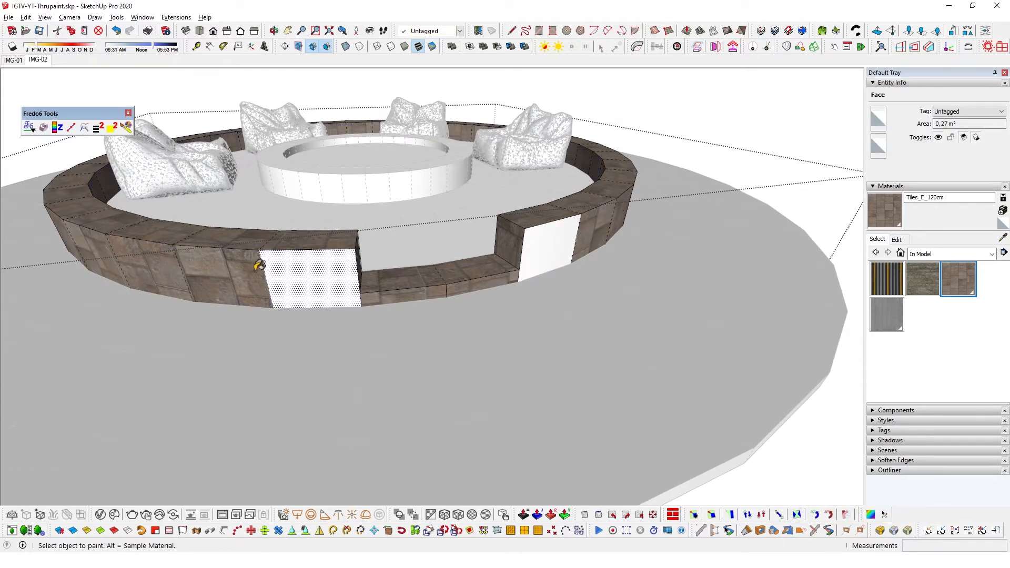
key("alt")
scroll(277, 271, "up", 2)
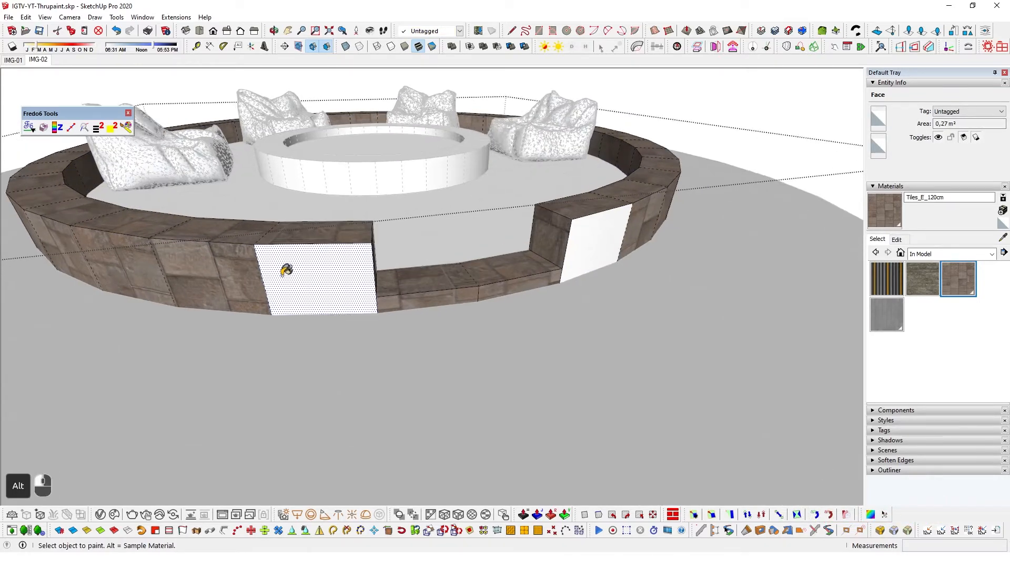
key("space")
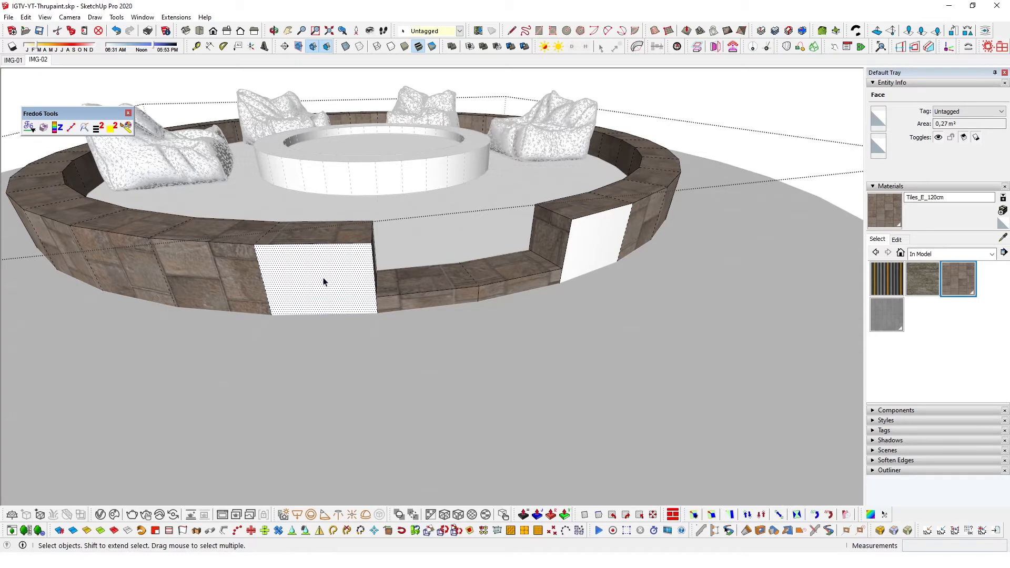
key("b")
left_click(322, 271)
middle_click_drag(643, 236, 569, 249)
left_click(565, 251)
middle_click_drag(632, 275, 505, 269)
Close the wall group, turn off hidden geometry, and look over the finished wall texture.
key("space")
key("Escape")
scroll(476, 266, "down", 3)
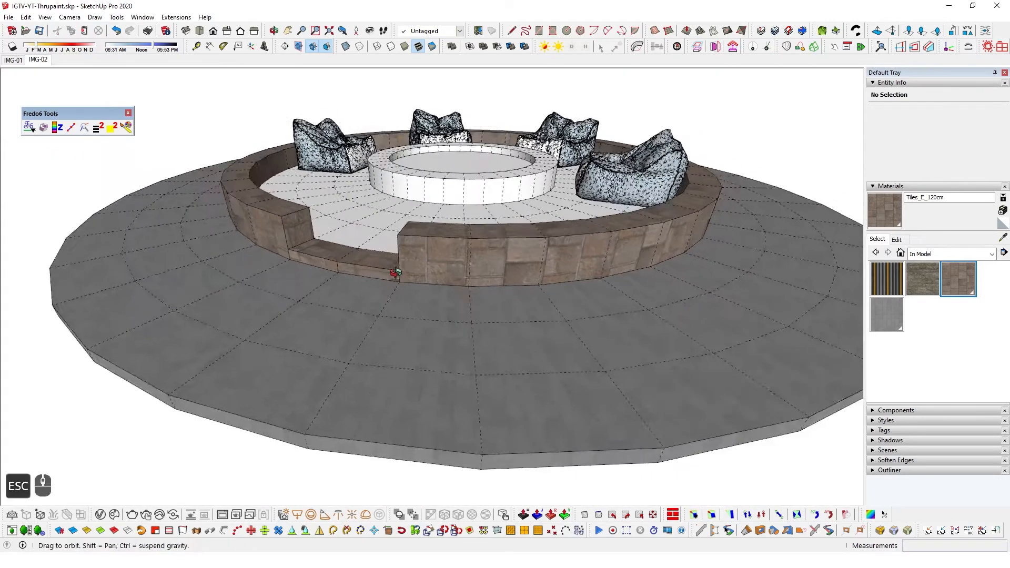
key("shift+h")
middle_click_drag(449, 254, 477, 298)
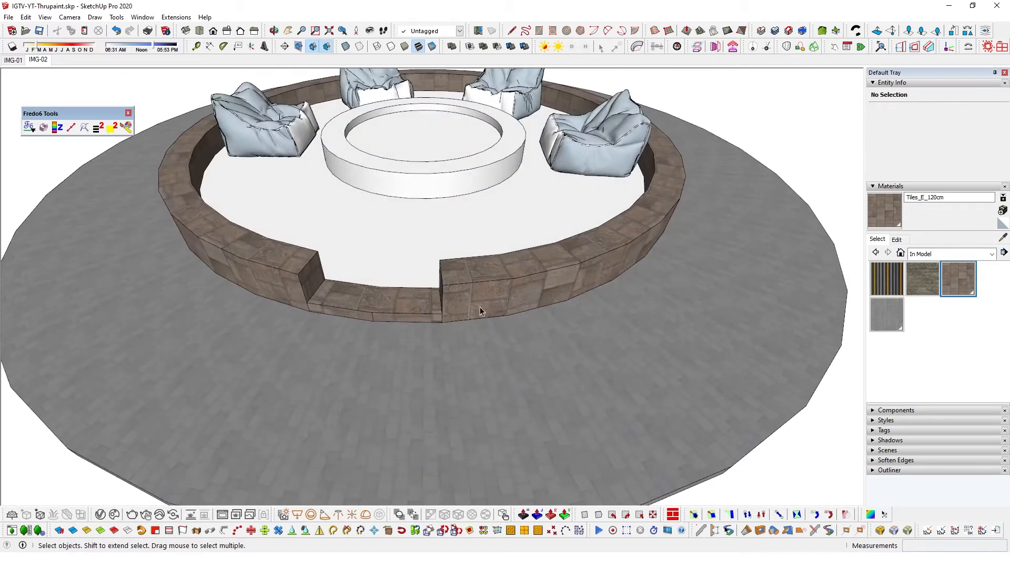
scroll(478, 296, "down", 1)
middle_click_drag(419, 231, 454, 238)
middle_click_drag(574, 261, 320, 345)
middle_click_drag(444, 262, 402, 257)
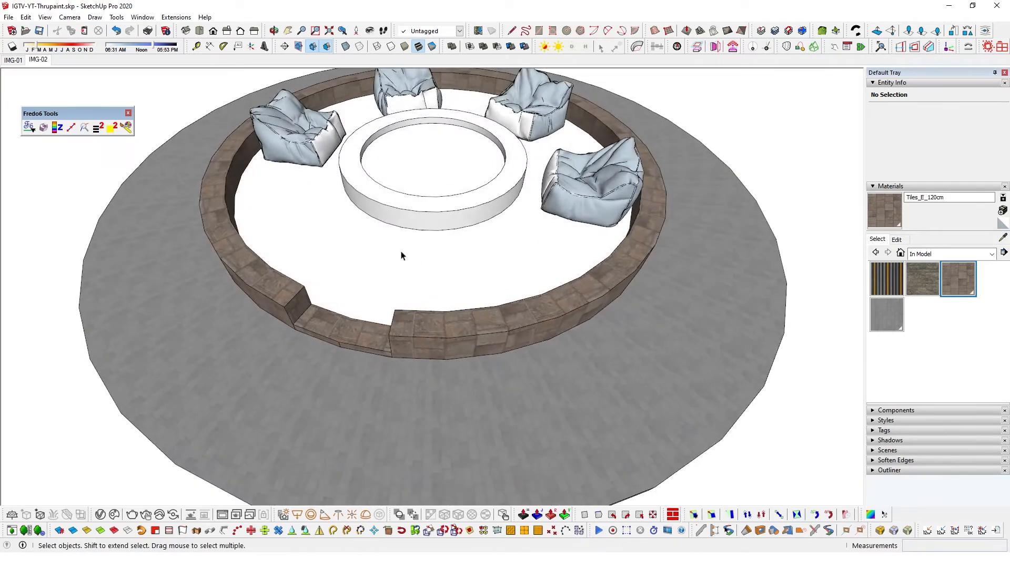
Restart ThruPaint, switch to Natural UV mapping, and choose Stone_G_100cm as the current material.
scroll(401, 256, "up", 2)
left_click(126, 127)
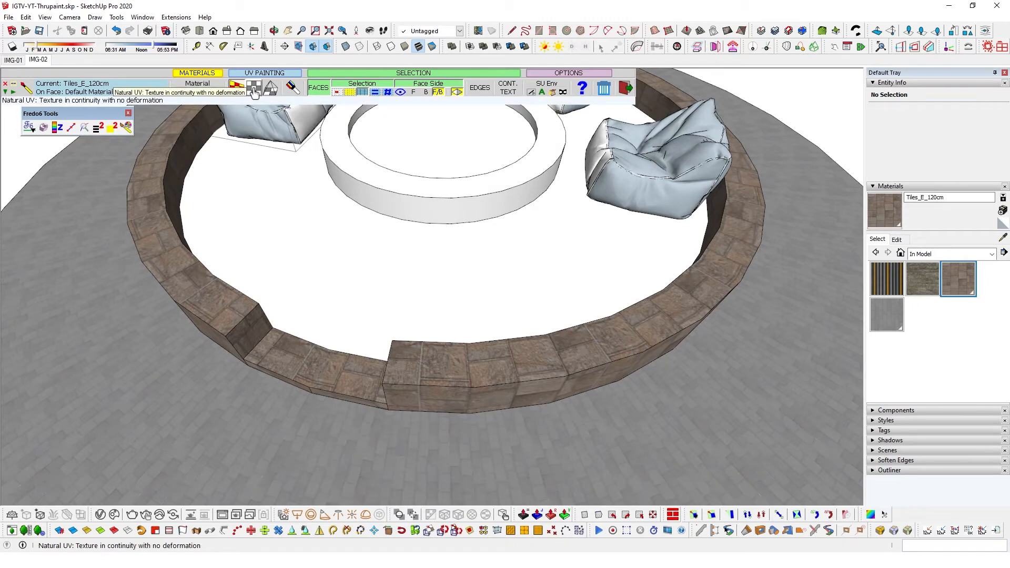
left_click(254, 92)
middle_click_drag(289, 218, 356, 346)
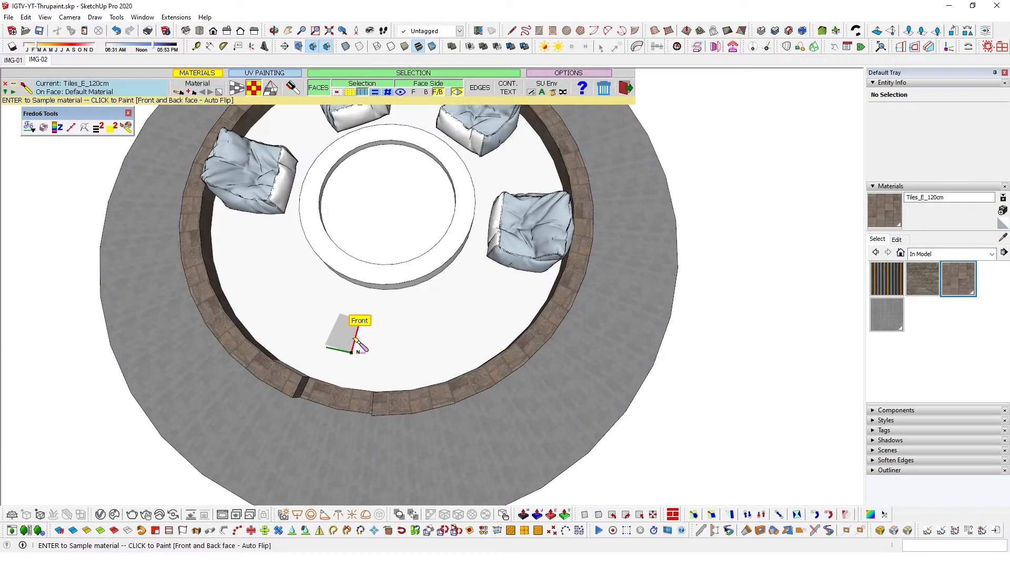
left_click(923, 280)
scroll(337, 348, "up", 2)
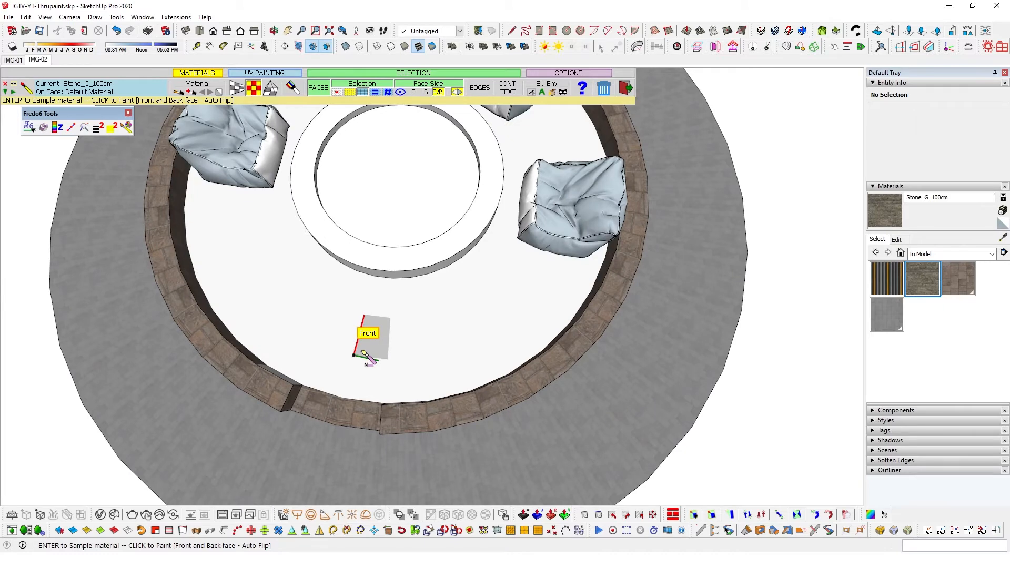
Try painting the floor inside the circular wall with Stone_G_100cm using Natural UV mapping, and undo the paint.
left_click(363, 355)
middle_click_drag(461, 329, 381, 236)
scroll(380, 267, "up", 2)
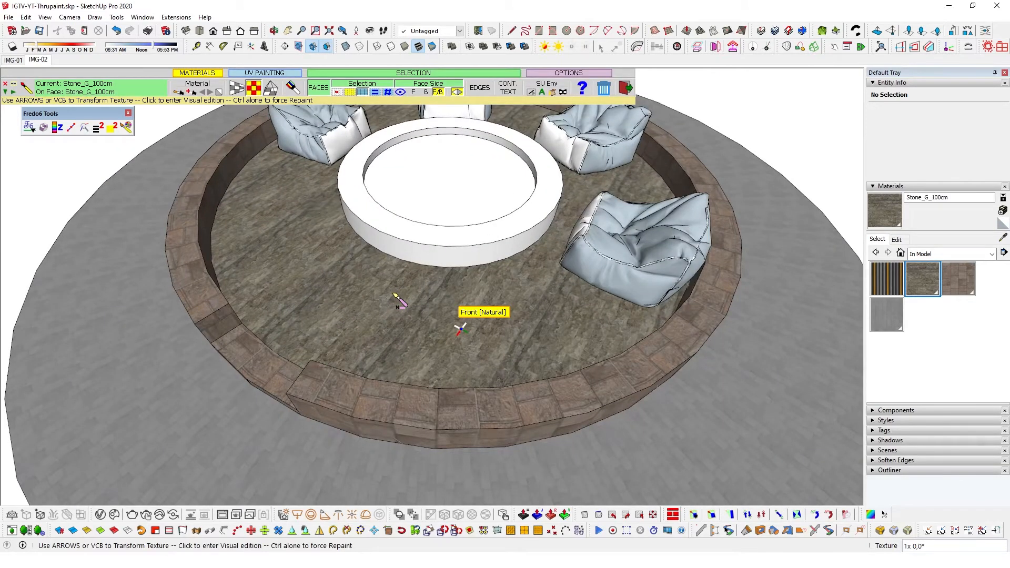
middle_click_drag(329, 319, 404, 251)
key("ctrl+z")
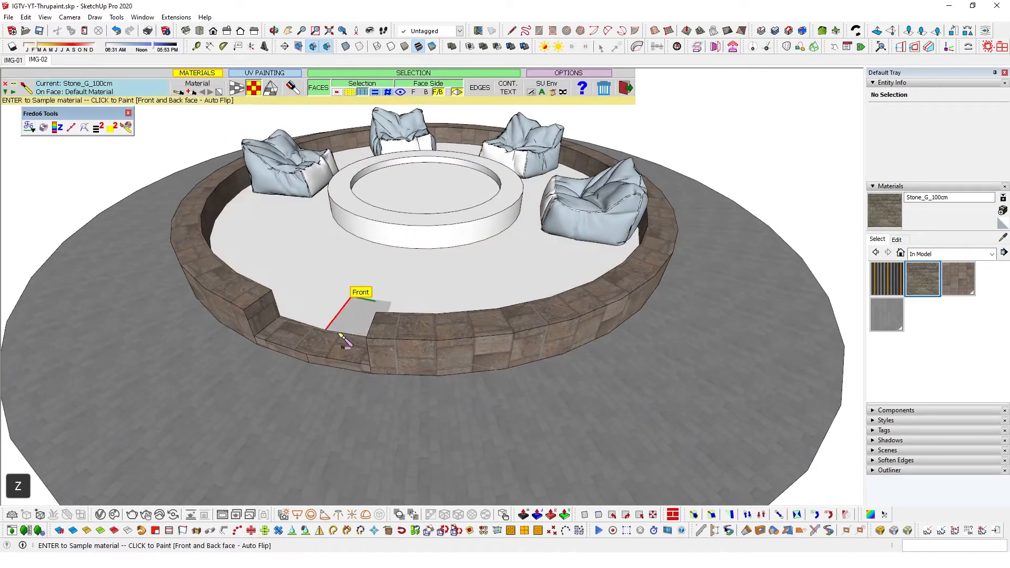
Paint the raised ring at the centre of the seating area with Stone_G_100cm using Natural UV mapping.
scroll(333, 311, "up", 3)
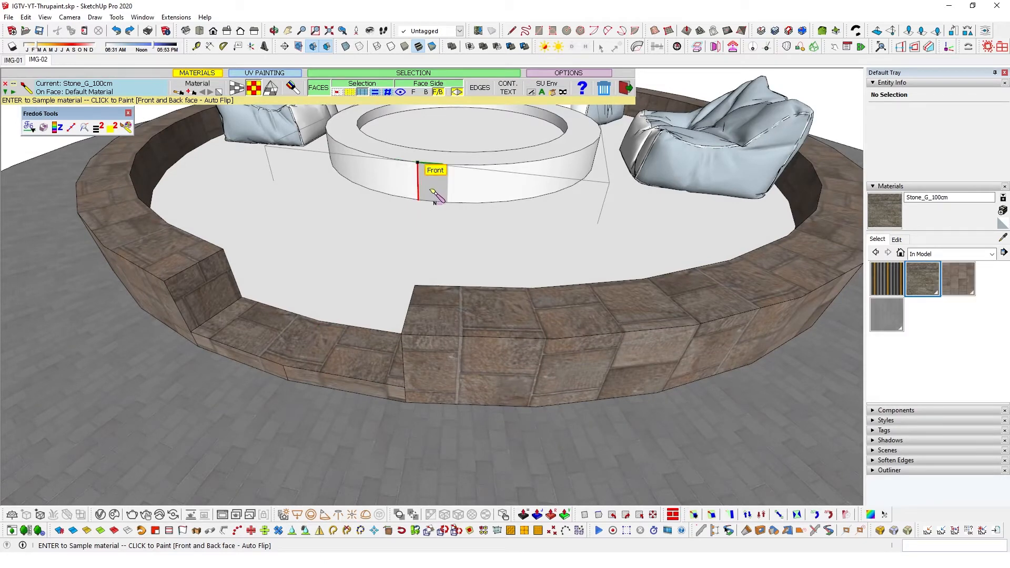
left_click(418, 196)
middle_click_drag(462, 208, 437, 333)
scroll(428, 327, "down", 2)
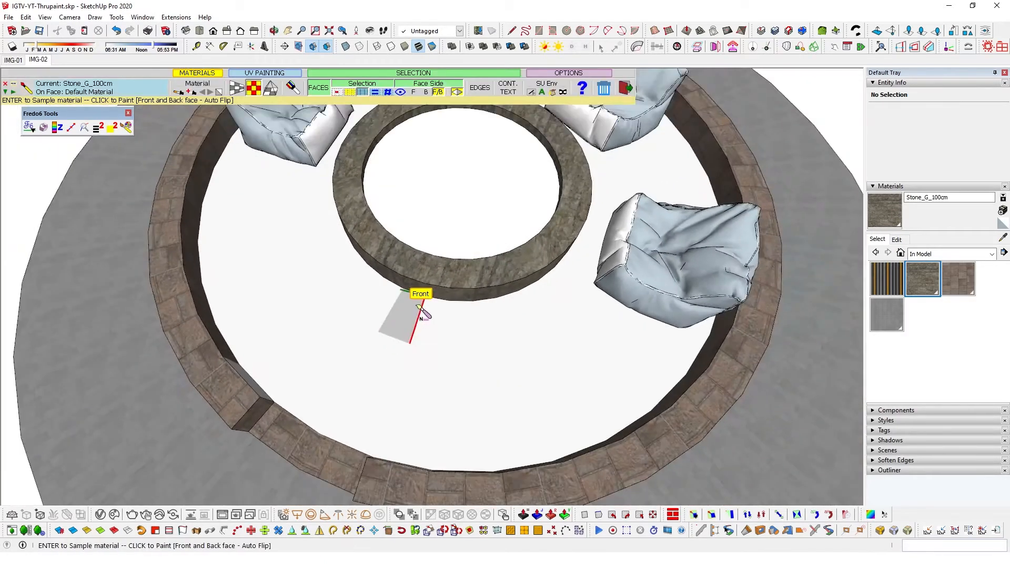
Examine the stone texture's direction and continuity on the top and outer side of the central ring.
scroll(418, 291, "up", 5)
middle_click_drag(416, 287, 367, 175)
middle_click_drag(451, 286, 345, 259)
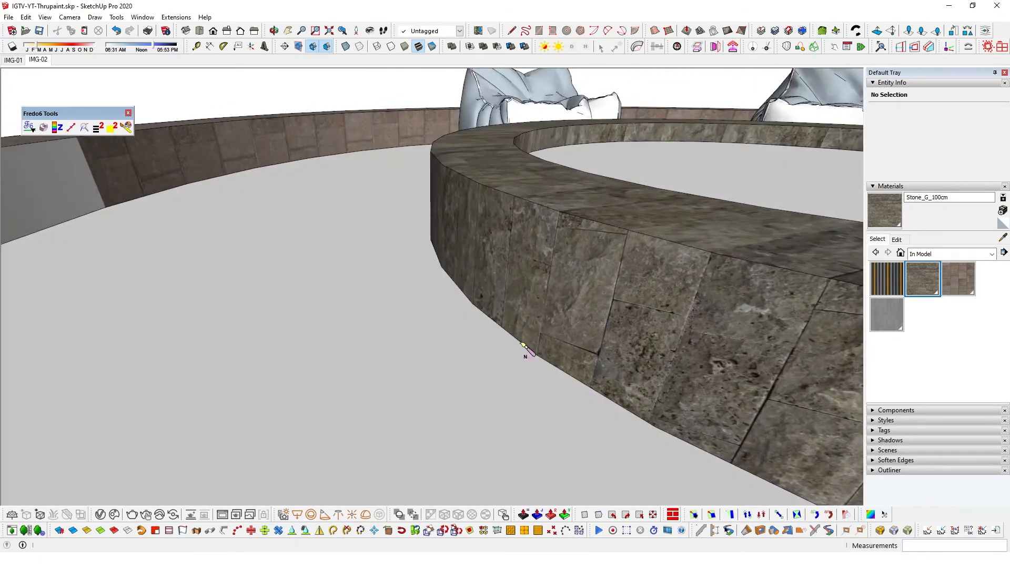
middle_click_drag(559, 201, 521, 268)
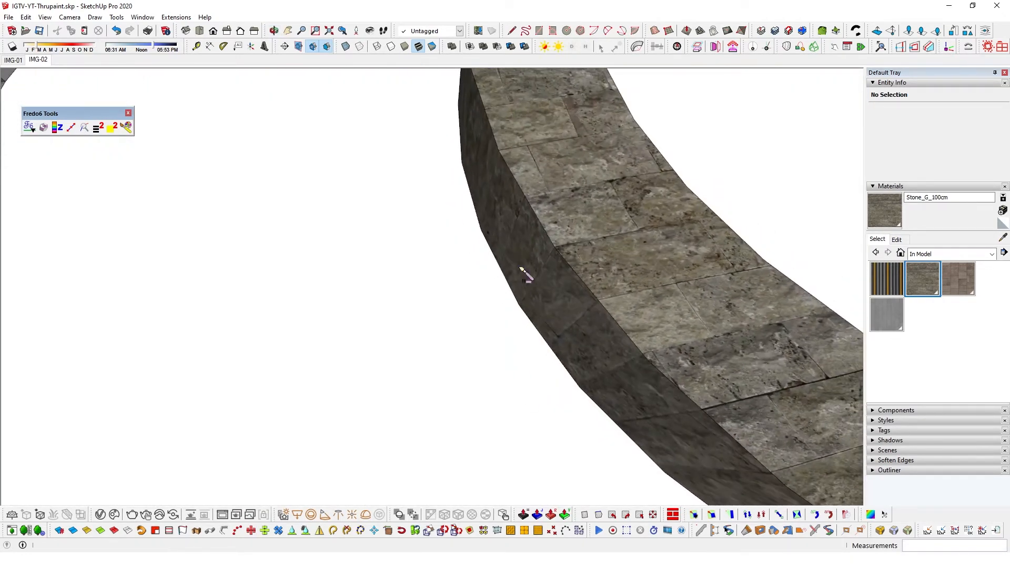
scroll(454, 237, "down", 5)
middle_click_drag(454, 238, 672, 305)
scroll(563, 309, "down", 6)
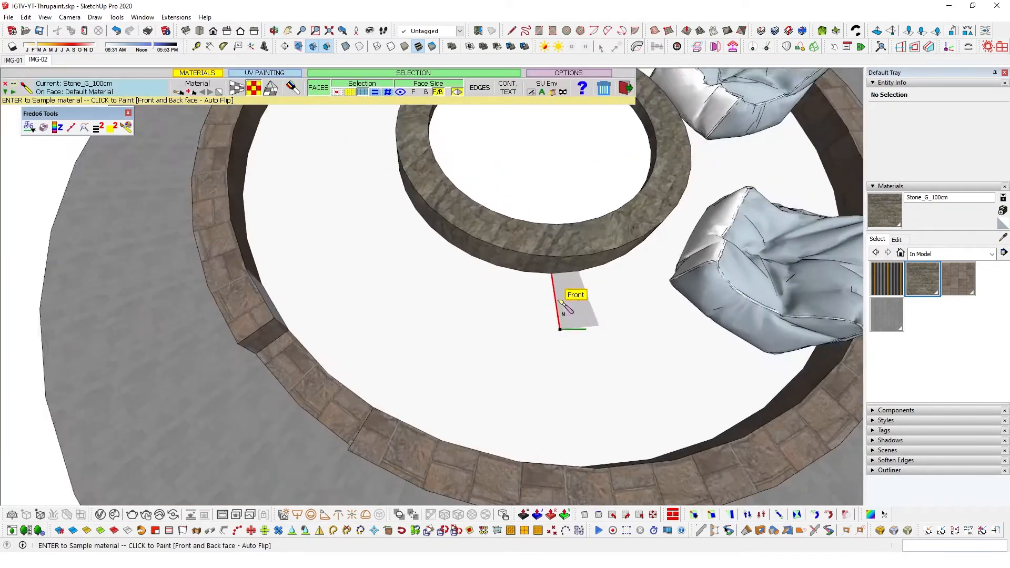
middle_click_drag(496, 293, 573, 193)
scroll(459, 248, "up", 4)
scroll(459, 248, "up", 4)
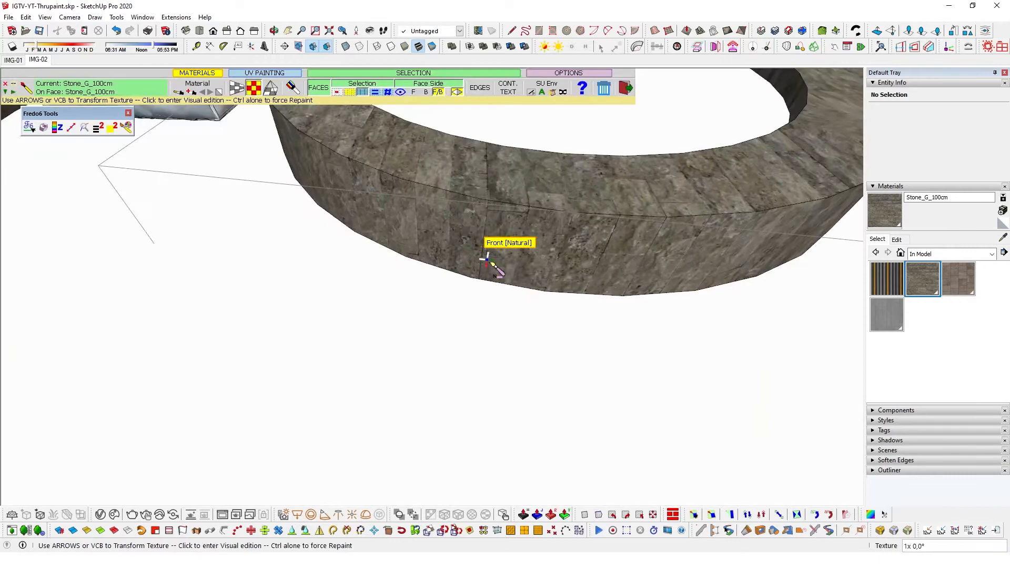
Undo the Natural UV stone paint on the central ring.
scroll(258, 294, "down", 5)
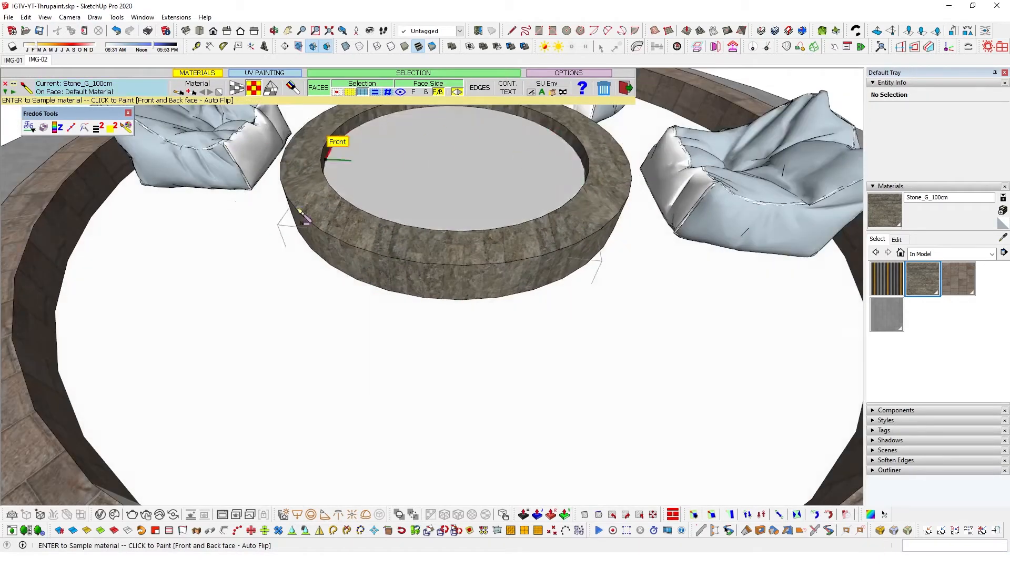
key("ctrl+z")
scroll(434, 257, "down", 2)
middle_click_drag(437, 292, 381, 290)
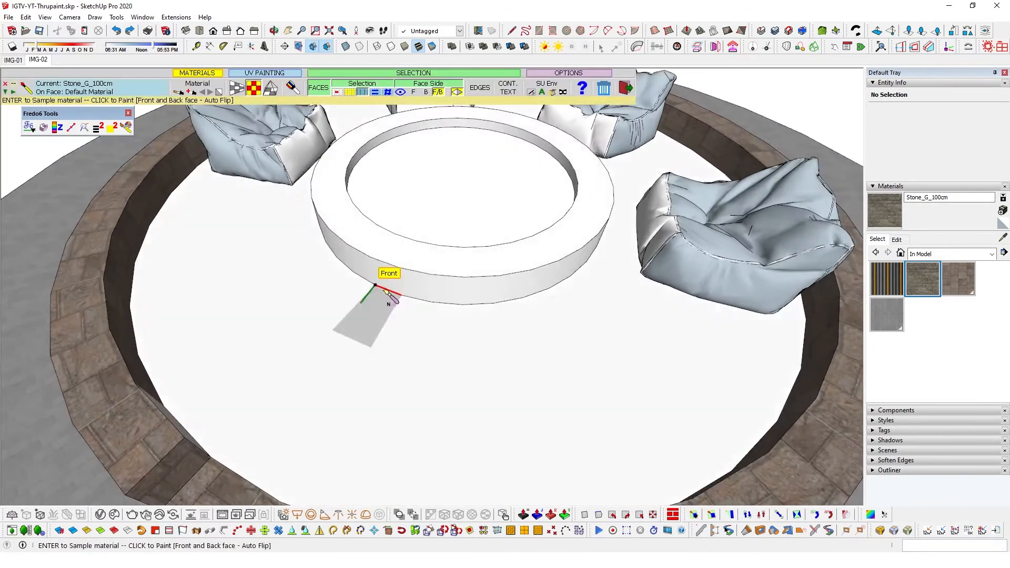
Repaint the bare central ring with Stone_G_100cm using Natural UV mapping.
left_click(272, 90)
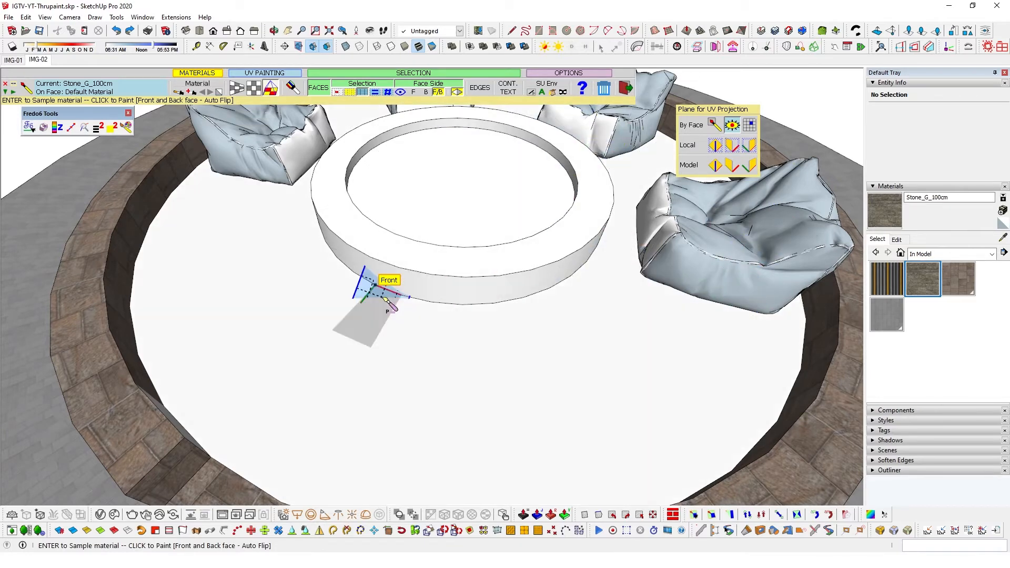
left_click(252, 89)
middle_click_drag(452, 283, 445, 248)
scroll(439, 263, "up", 1)
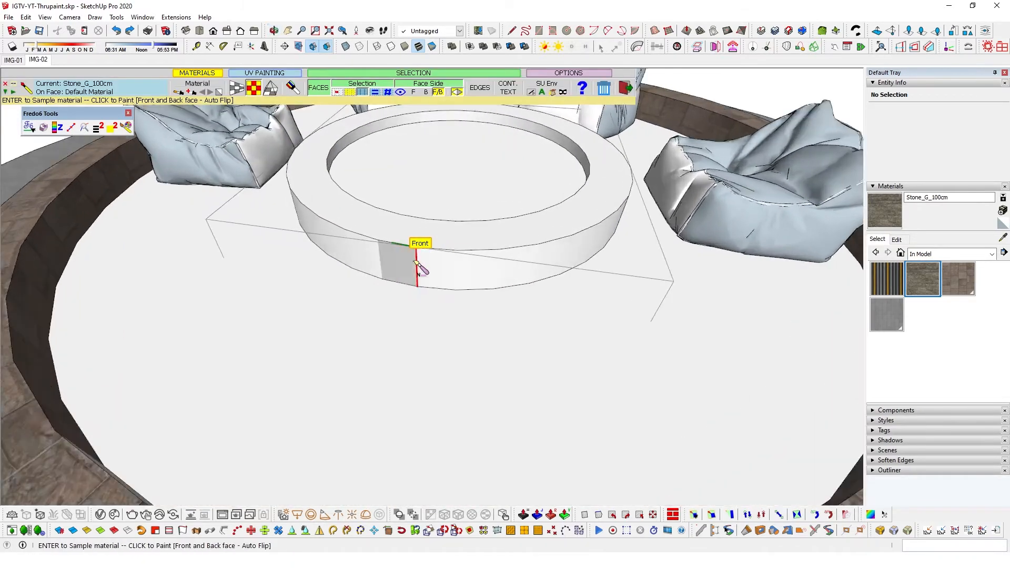
left_click(443, 243)
Examine from above how the naturally mapped stone texture runs around the central ring.
middle_click_drag(447, 231, 498, 402)
scroll(274, 194, "up", 1)
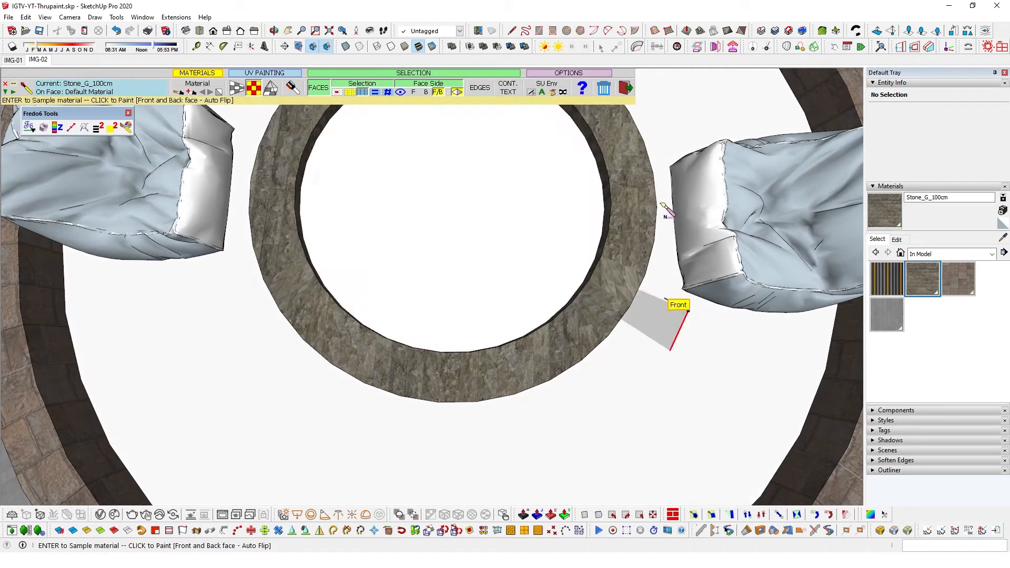
scroll(284, 255, "down", 3)
scroll(327, 223, "up", 4)
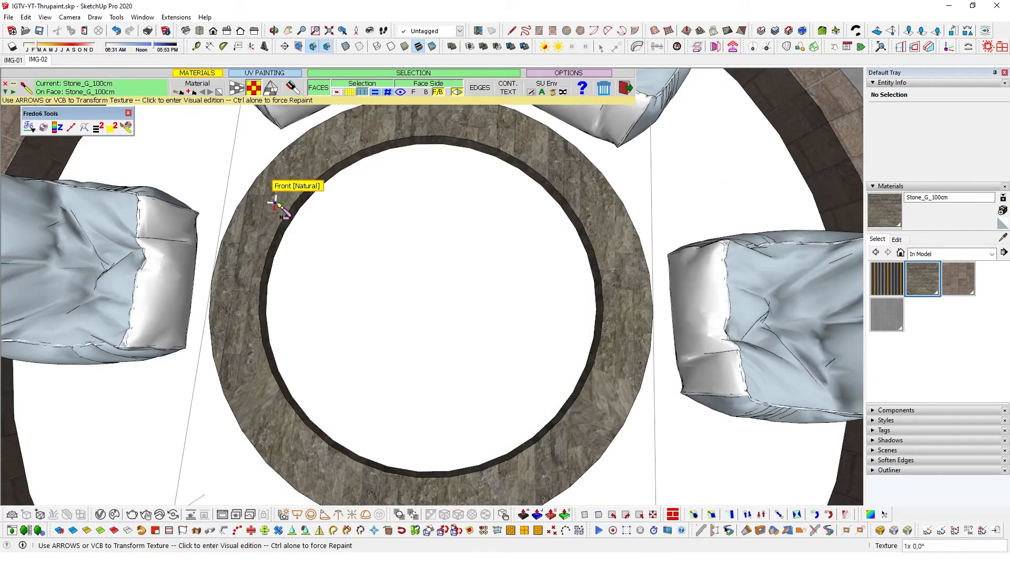
scroll(279, 215, "down", 3)
middle_click_drag(282, 225, 310, 111)
middle_click_drag(283, 317, 312, 363)
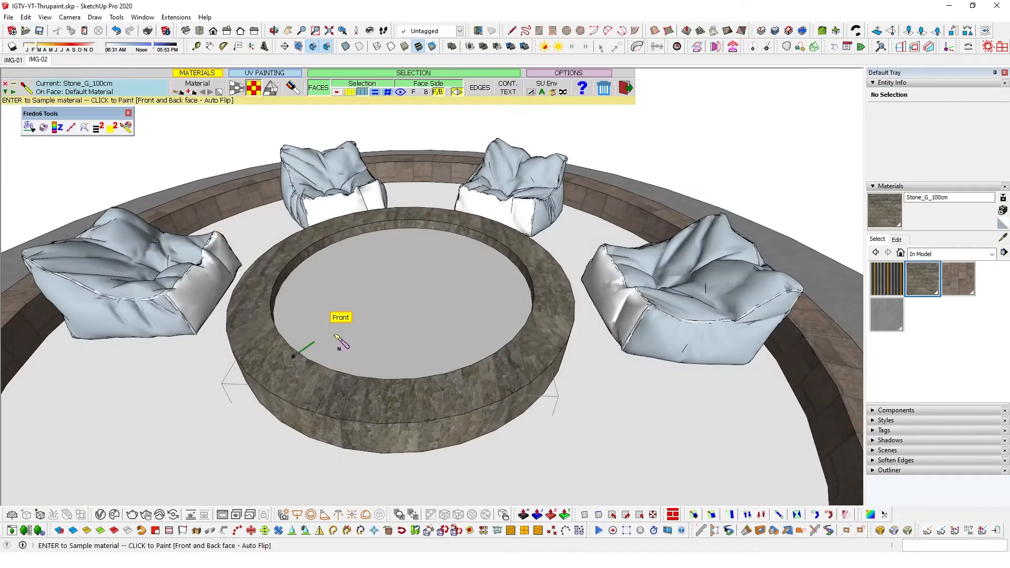
Switch to QuadMesh UV mapping and repaint the central ring with Stone_G_100cm so the texture follows its curve.
left_click(237, 88)
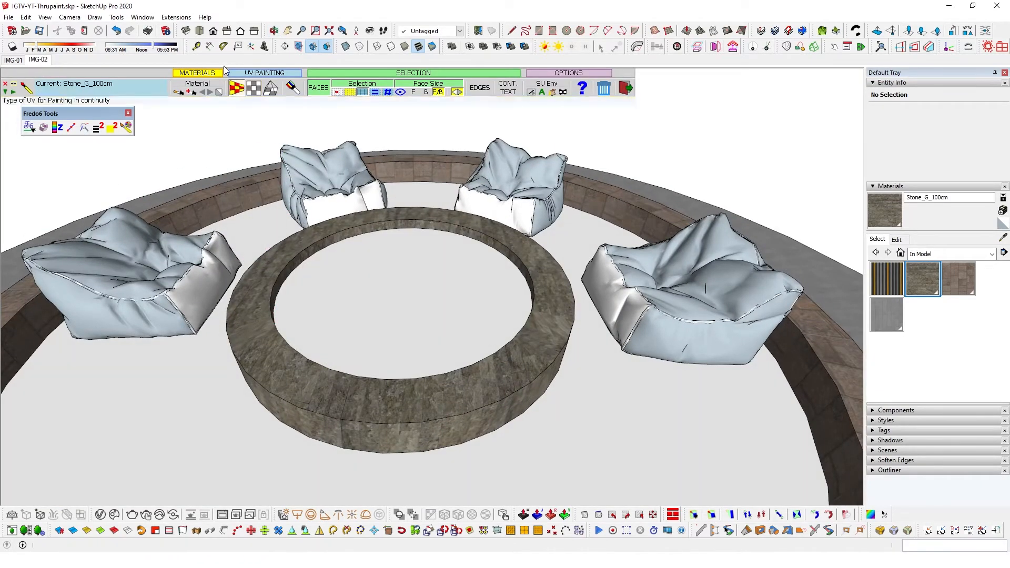
middle_click_drag(393, 457, 428, 341)
key("Escape")
scroll(415, 339, "up", 2)
middle_click_drag(503, 370, 422, 505)
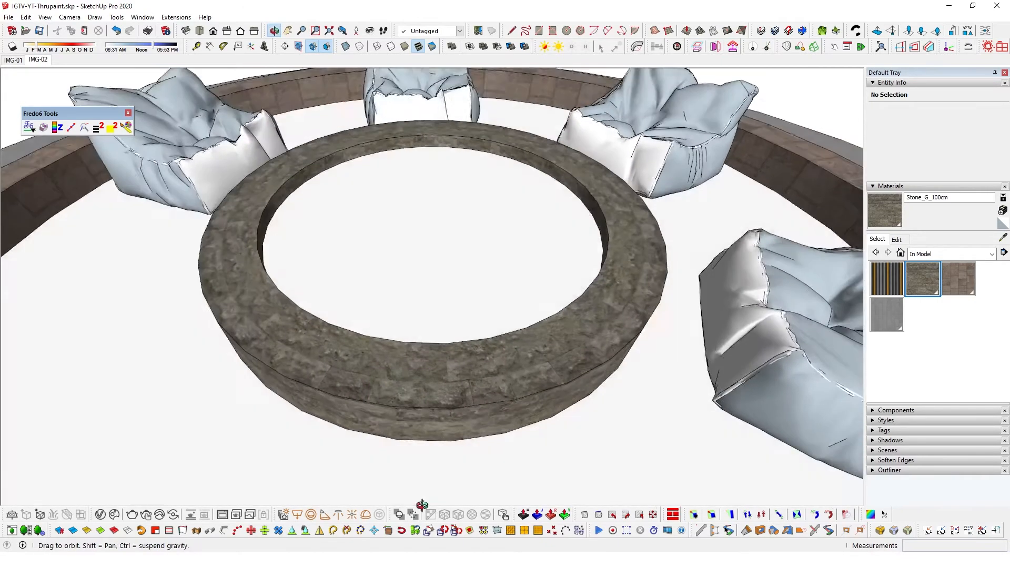
Leave ThruPaint and select the floor group inside the circular wall.
scroll(519, 230, "down", 4)
middle_click_drag(518, 231, 415, 249)
key("Escape")
left_click(380, 346)
scroll(301, 289, "down", 1)
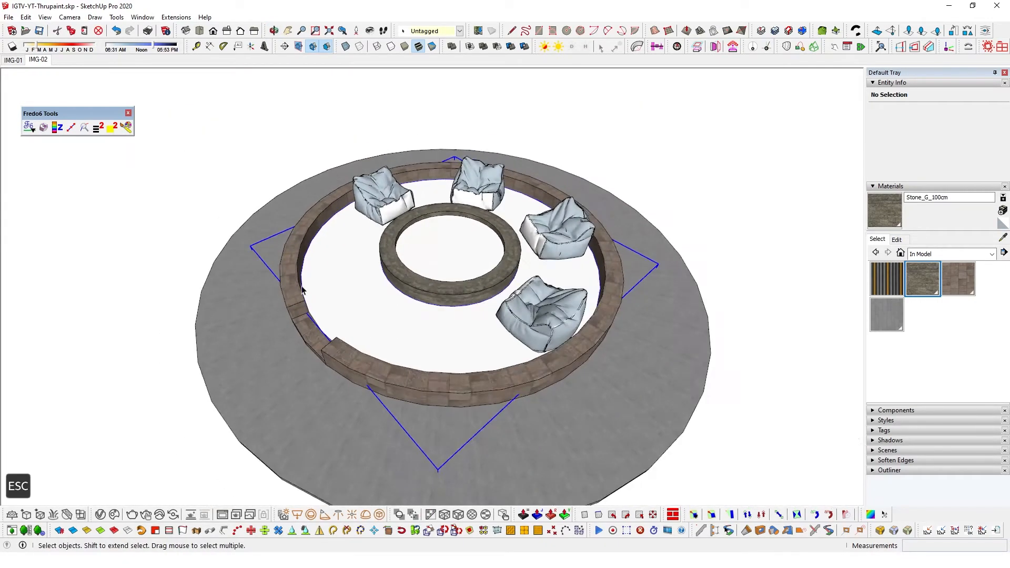
scroll(446, 322, "up", 2)
scroll(356, 360, "up", 2)
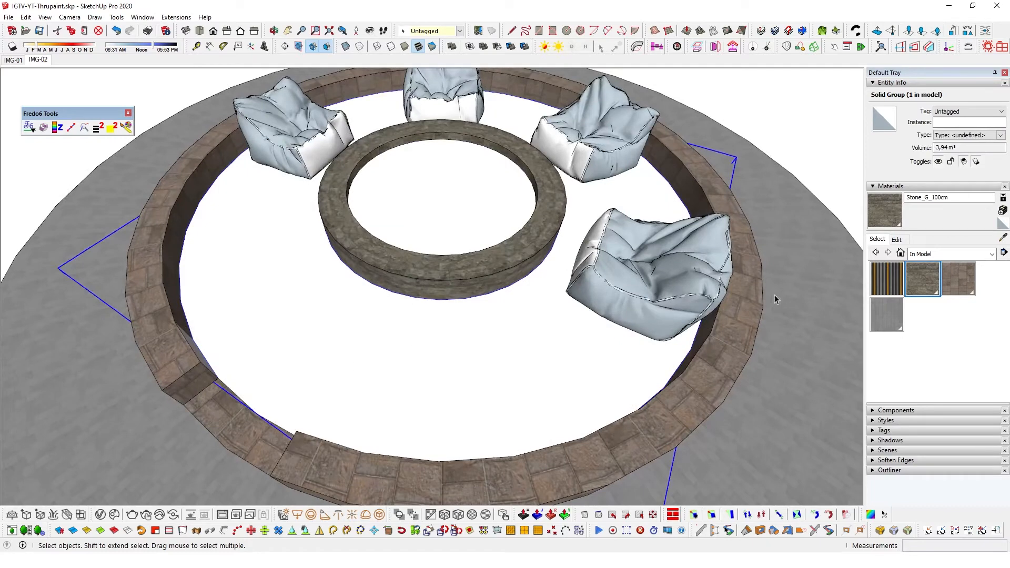
middle_click_drag(221, 316, 439, 328)
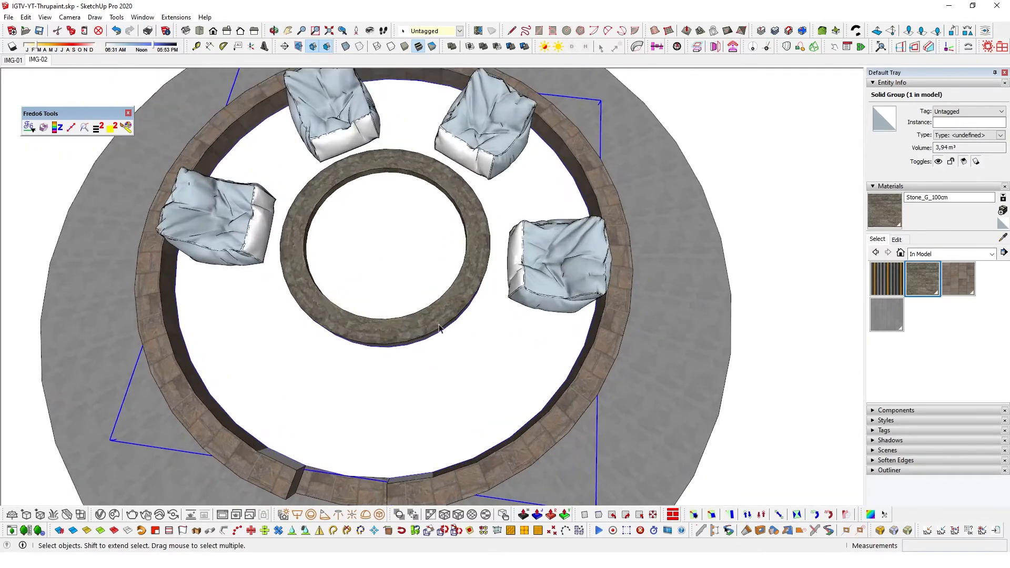
Paint the floor inside the circular wall with Tiles_F_150cm in ThruPaint using QuadMesh UV mapping.
left_click(888, 313)
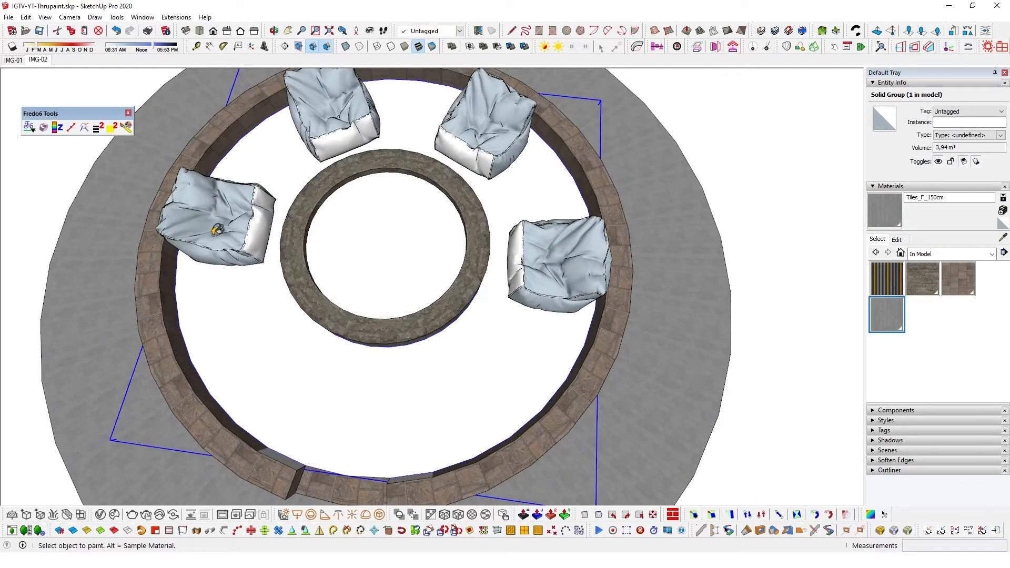
left_click(127, 130)
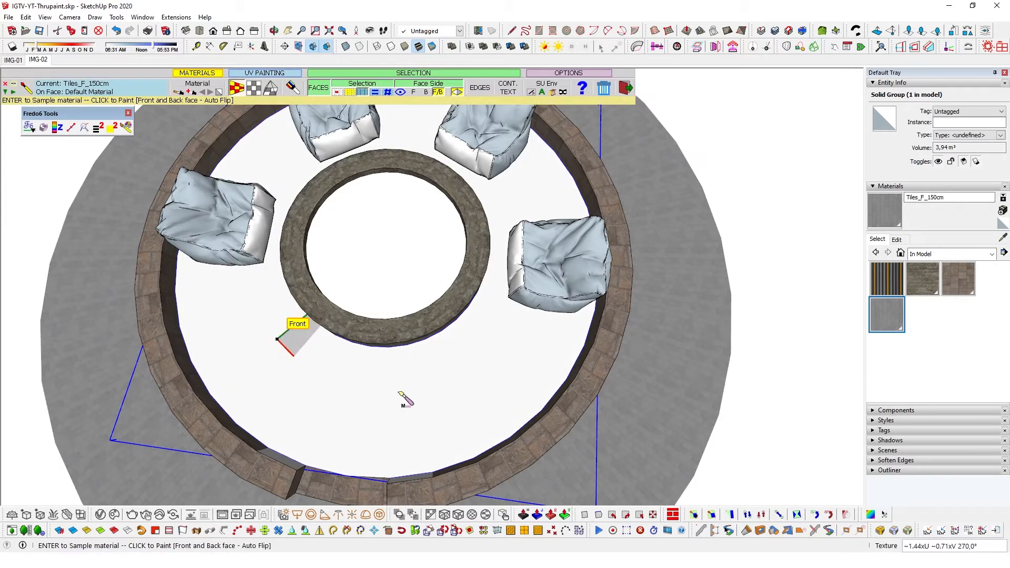
left_click(407, 400)
middle_click_drag(424, 428, 483, 376)
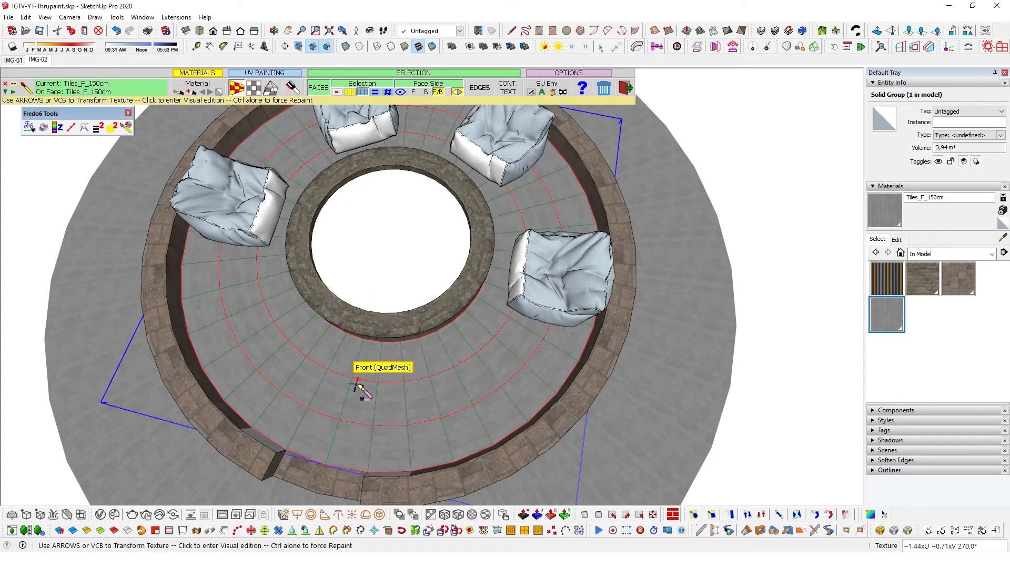
middle_click_drag(358, 389, 327, 320)
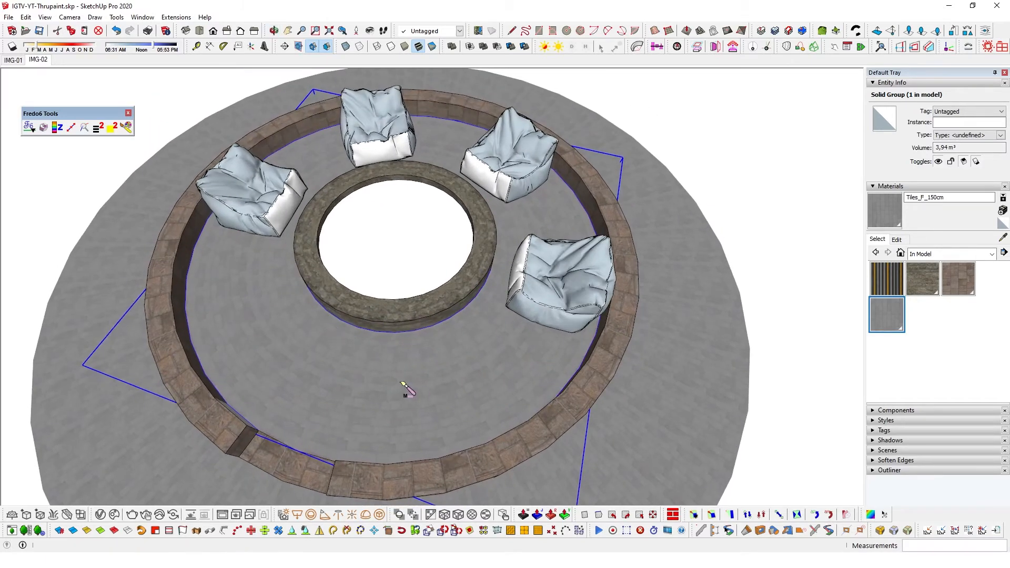
Scale the tile texture on the inner floor to about 1.71x in U and 0.844x in V.
scroll(382, 357, "up", 5)
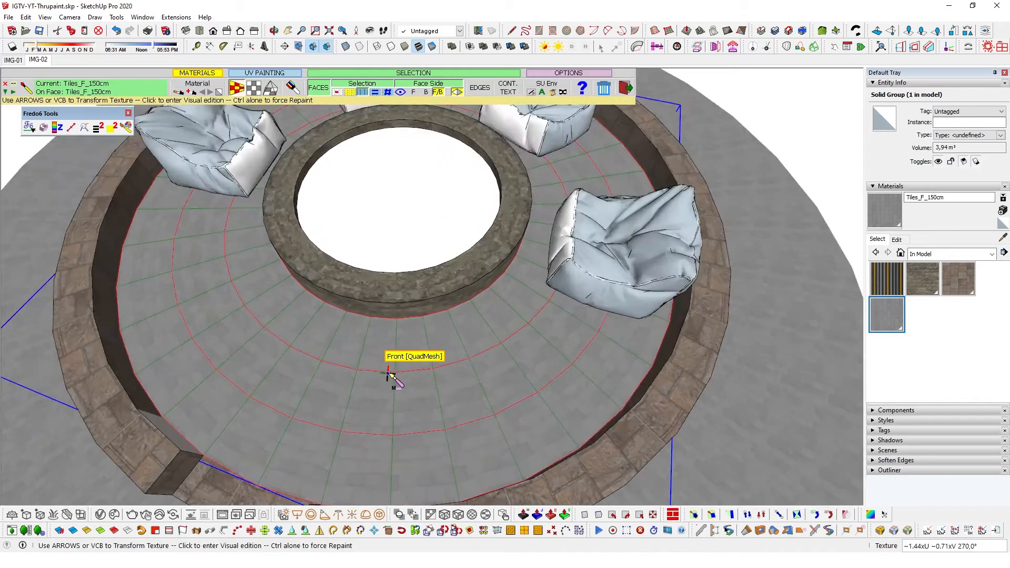
key("shift")
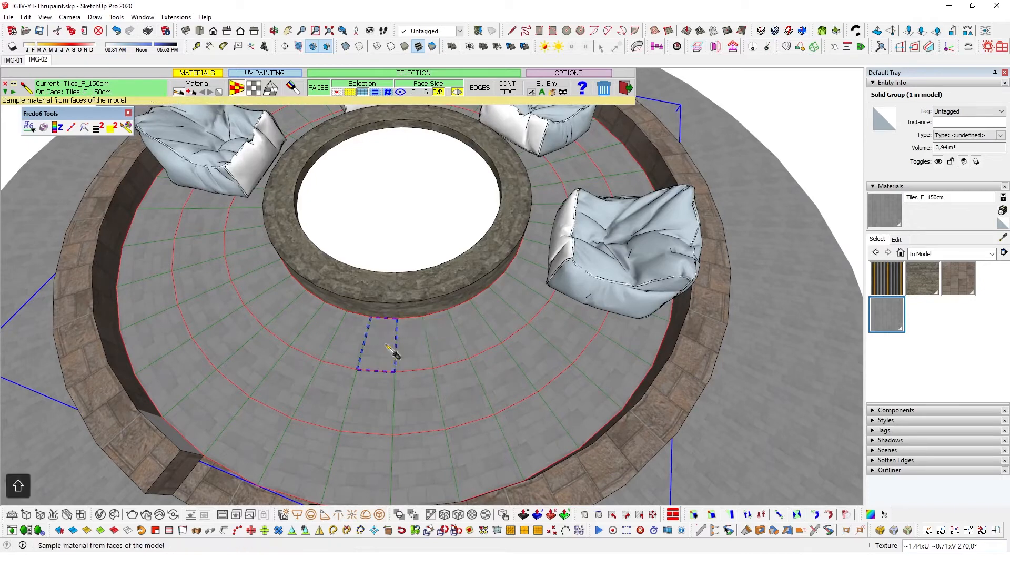
key("shift+Up")
key("Up")
key("Up")
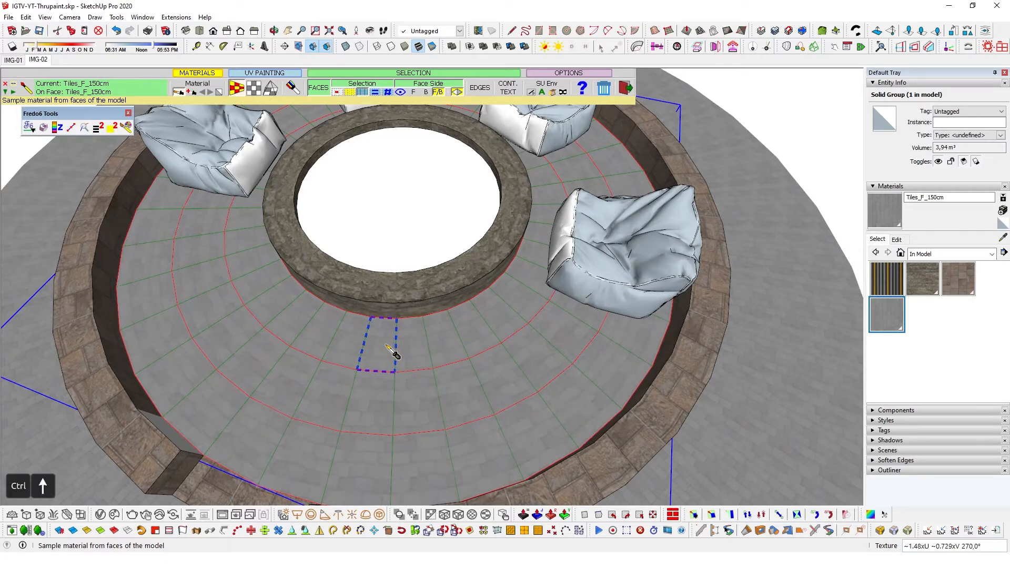
key("Up")
key("Up")
key("Up")
key("Up")
key("Up")
key("Up")
key("Up")
key("Up")
key("Up")
key("Up")
key("Up")
key("Up")
key("Up")
key("Up")
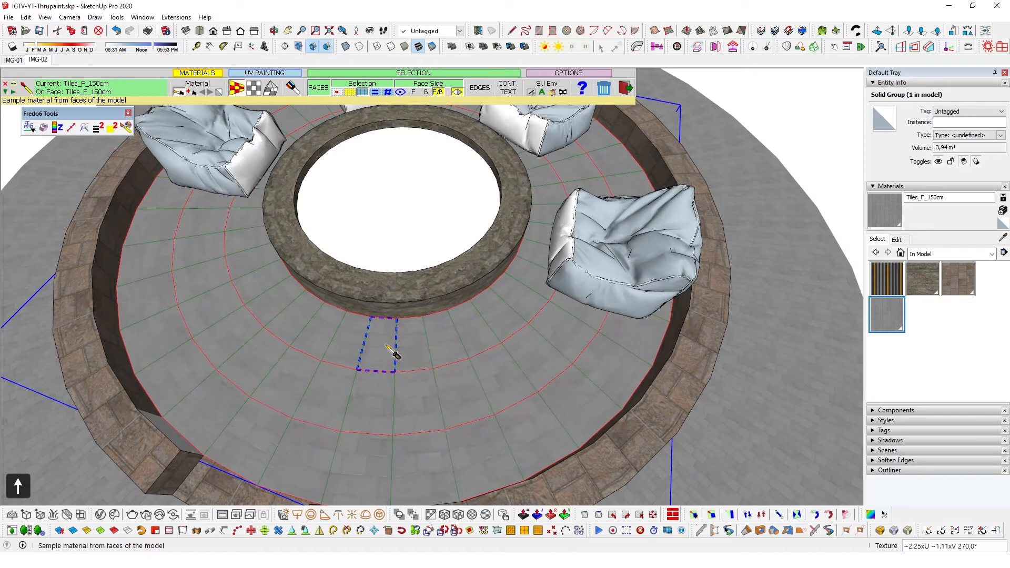
key("Up")
key("Up")
key("Up")
key("Down")
key("Down")
key("Down")
key("Down")
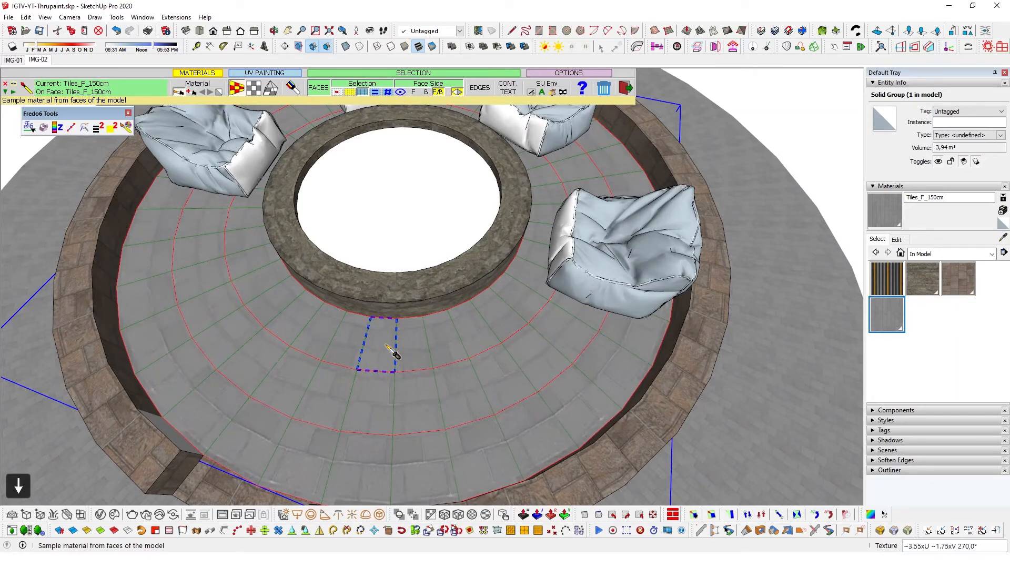
key("Down")
key("Down")
key("Down")
key("Down")
key("Down")
key("Down")
key("Down")
key("Down")
key("Down")
key("Down")
key("Down")
key("Down")
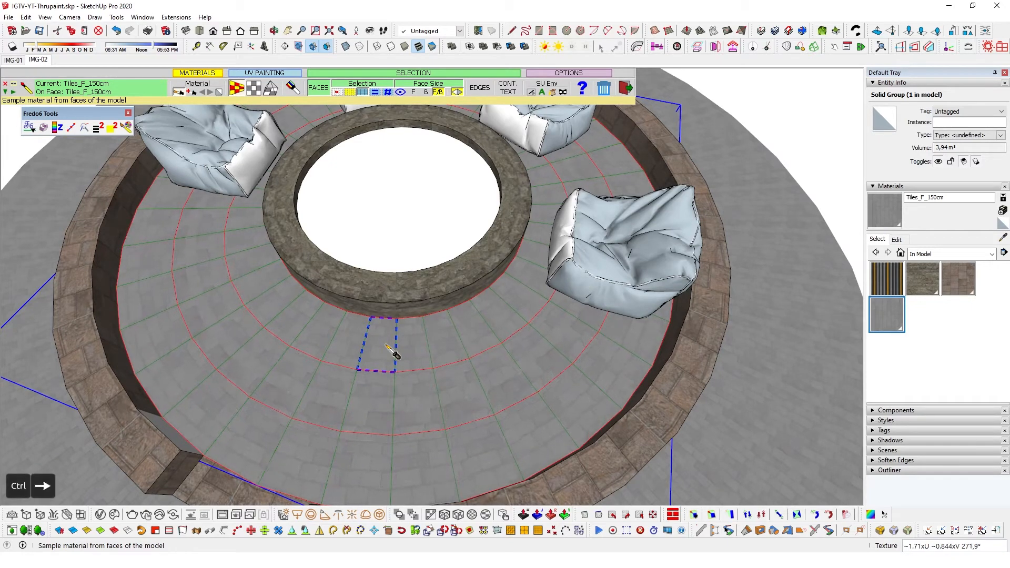
Rotate the tile texture on the inner floor to about 88° so its rows circle the central ring, and leave ThruPaint.
key("Right")
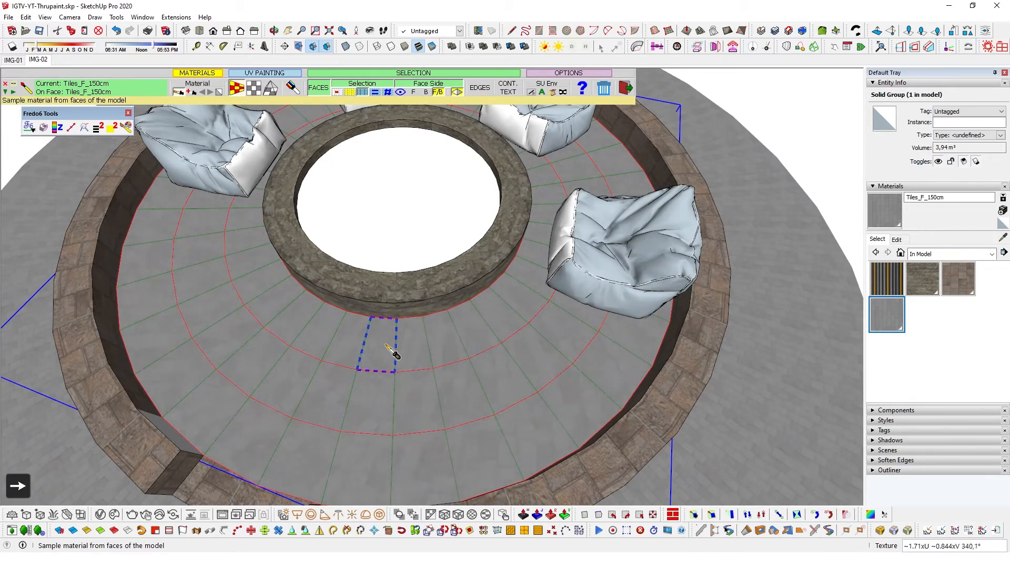
key("Right")
key("Right")
key("Right")
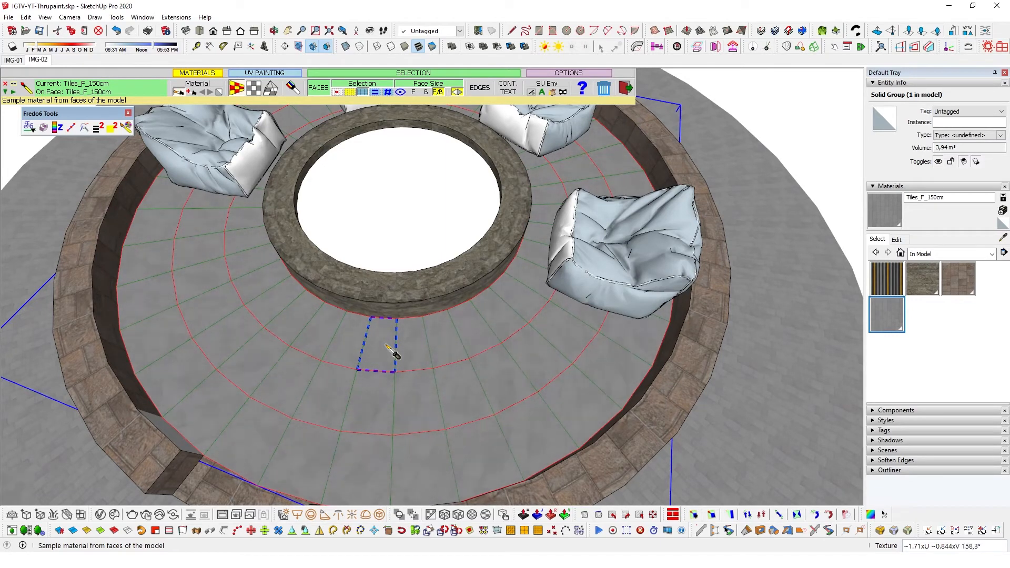
key("Right")
key("Right")
key("Right")
key("Right")
key("Right")
key("Right")
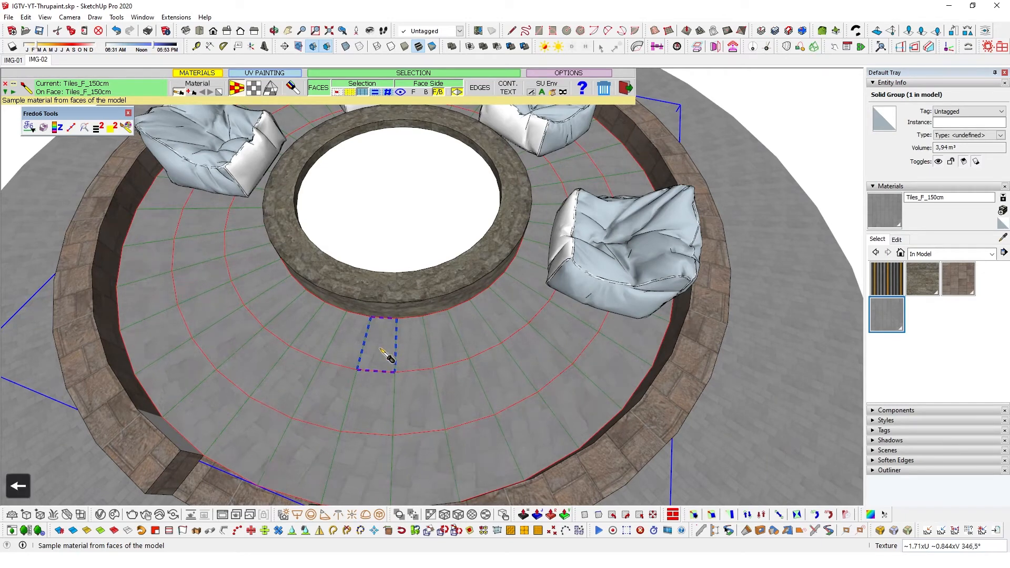
key("Left")
key("Left")
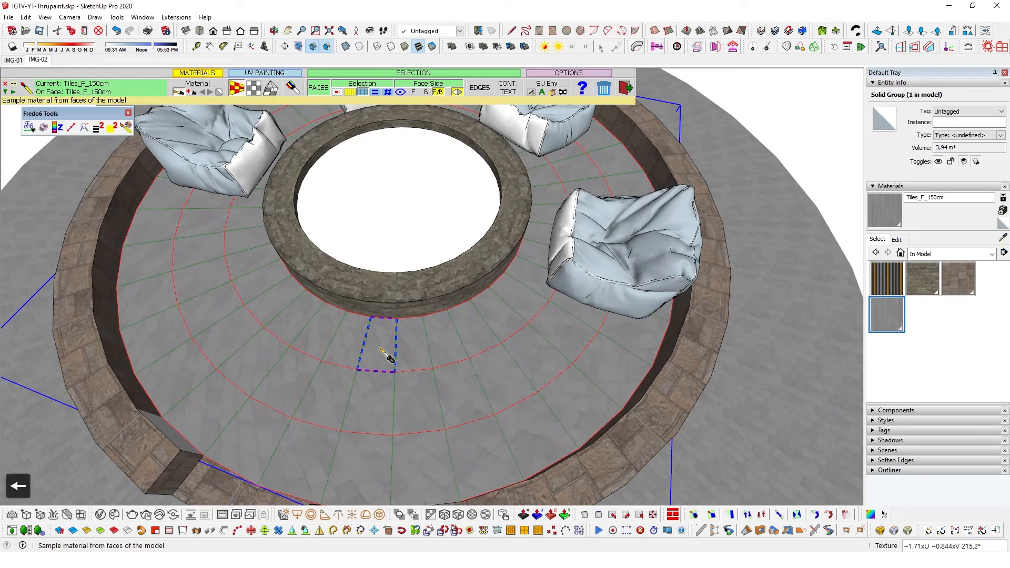
key("Left")
key("Left")
key("Left")
key("Left")
key("Left")
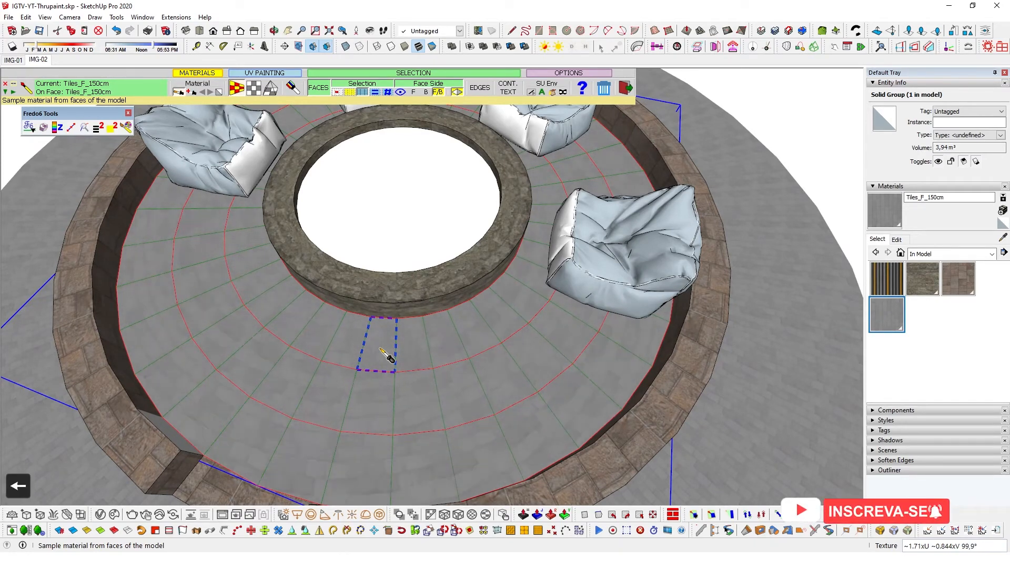
key("Left")
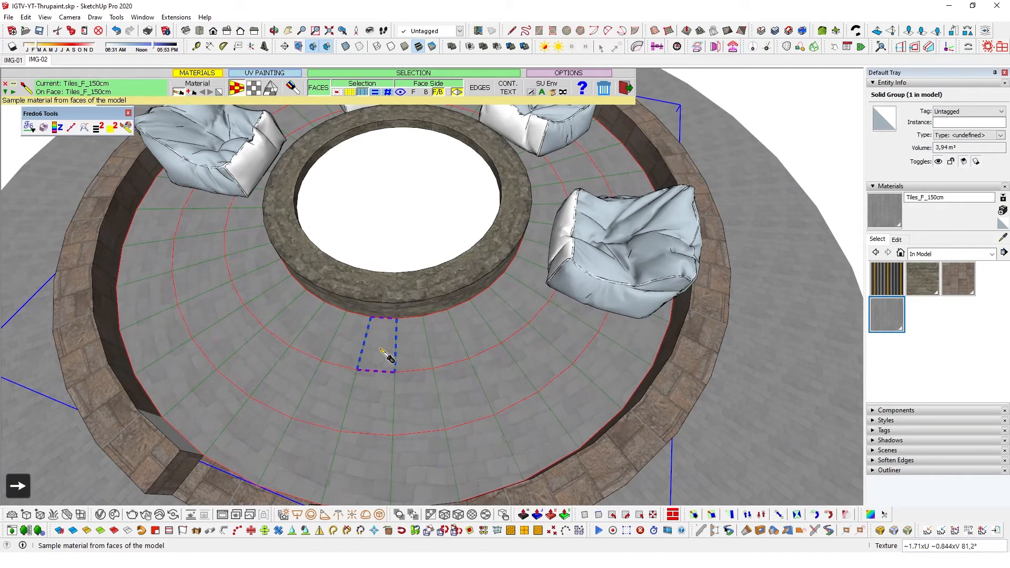
middle_click_drag(430, 416, 420, 455)
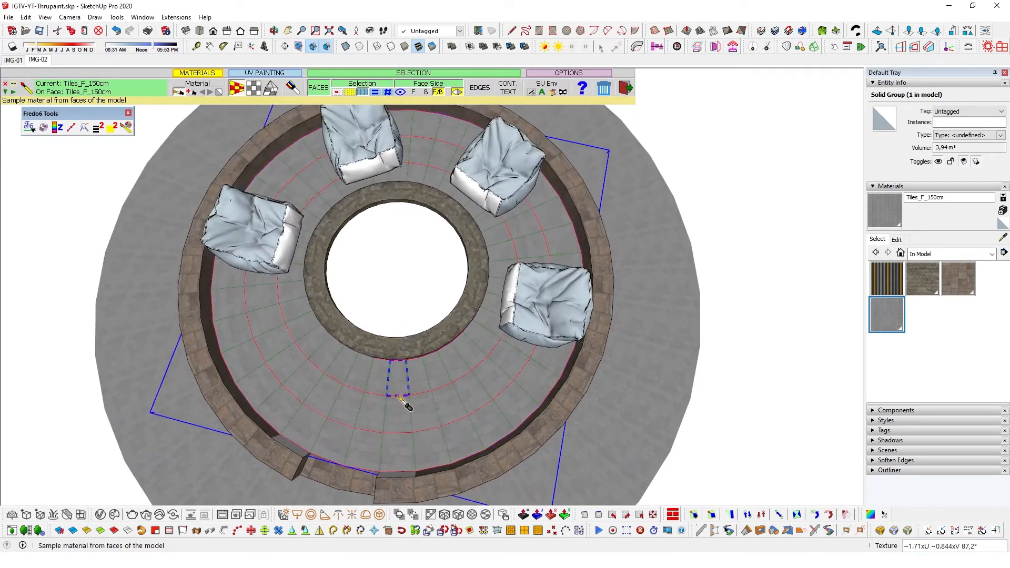
middle_click_drag(419, 377, 394, 339)
scroll(422, 442, "up", 2)
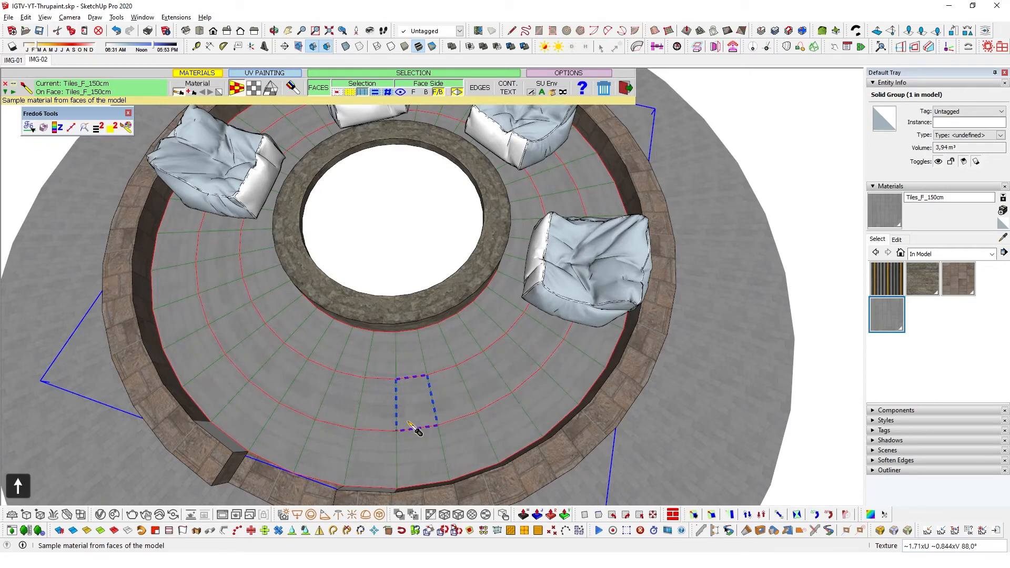
scroll(401, 427, "down", 2)
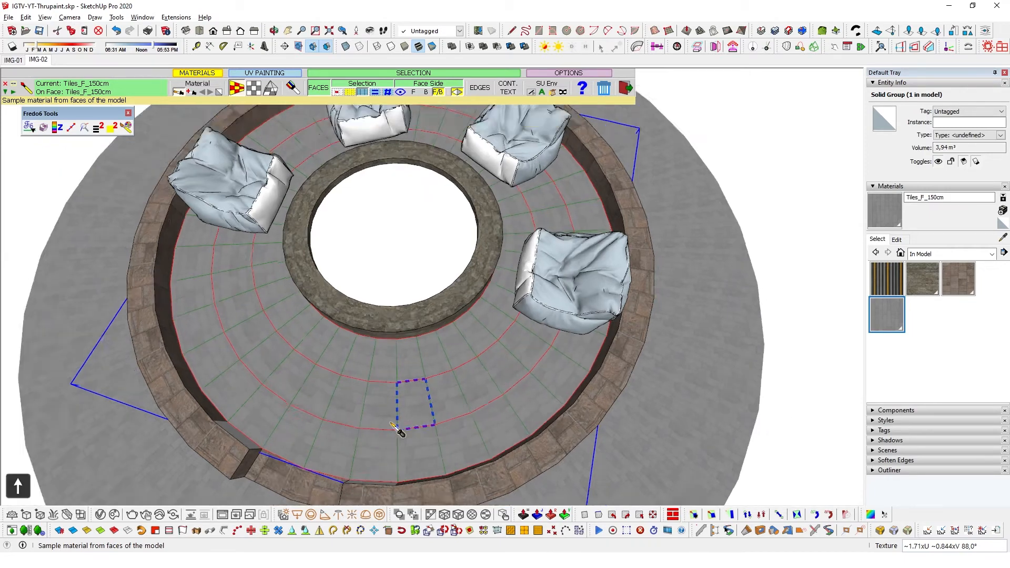
middle_click_drag(402, 428, 401, 312)
key("space")
Restart ThruPaint and switch to Projected UV mapping, working at the beanbag chairs.
scroll(344, 220, "up", 2)
middle_click_drag(375, 228, 371, 272)
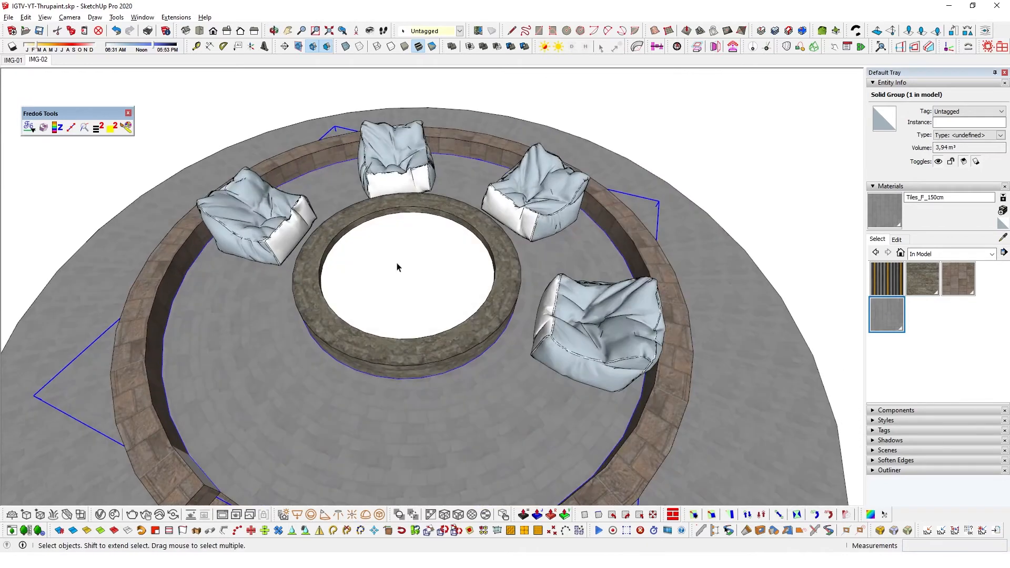
left_click(126, 127)
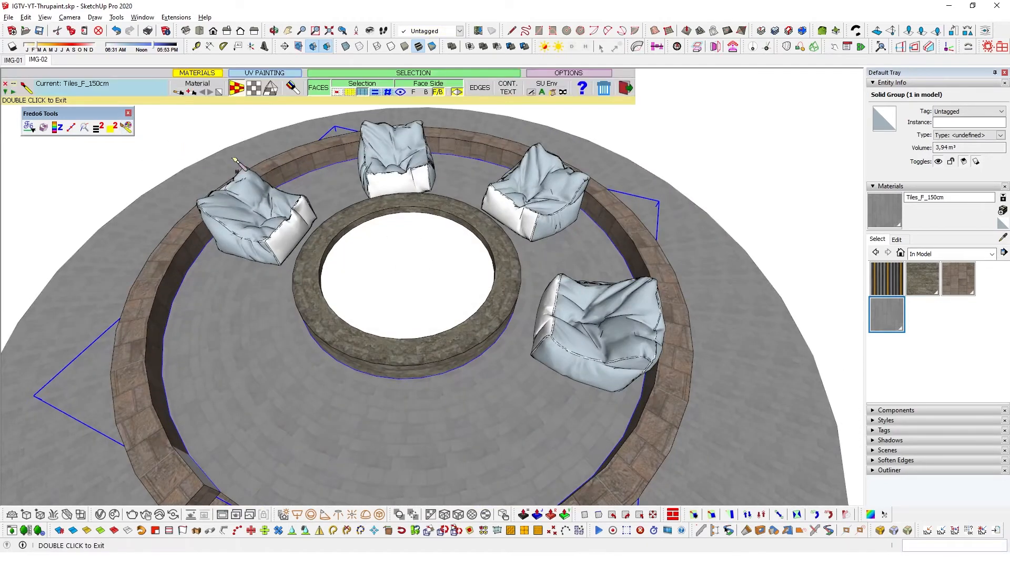
left_click(271, 88)
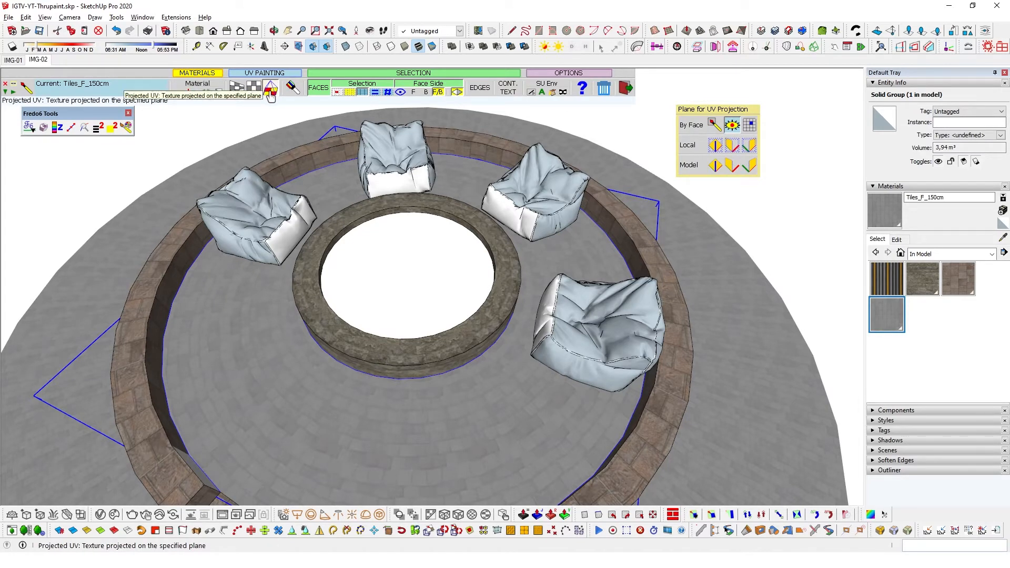
middle_click_drag(486, 237, 518, 202)
scroll(507, 190, "up", 6)
mouse_move(488, 266)
middle_mouse_down()
mouse_move(463, 200)
mouse_move(442, 202)
mouse_move(407, 237)
middle_mouse_up()
scroll(406, 237, "down", 4)
middle_click_drag(538, 309, 455, 273, "shift")
scroll(513, 357, "up", 5)
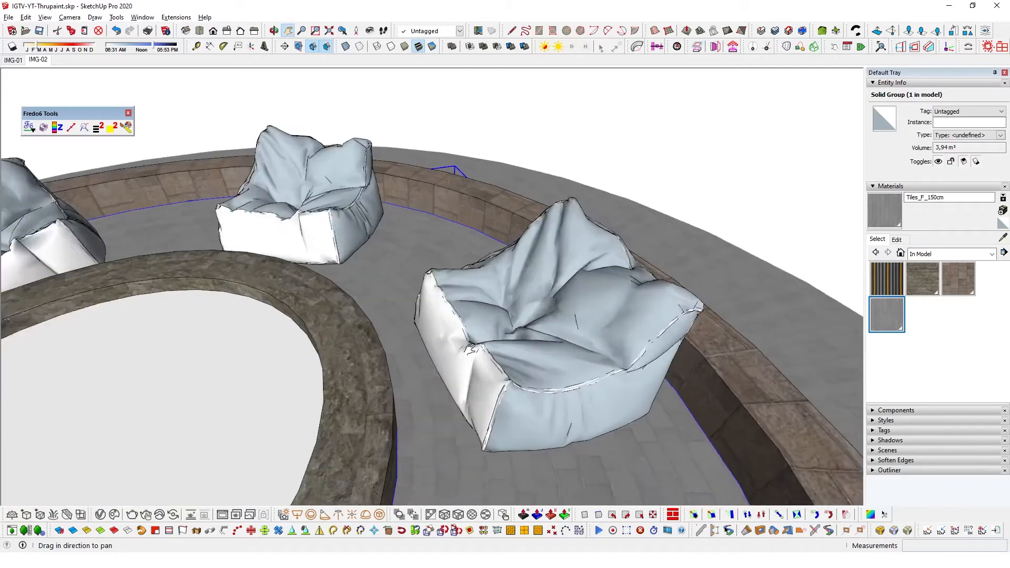
Leave ThruPaint, display the hidden geometry, and examine the triangulated mesh of the beanbag chairs.
key("space")
double_click(538, 336)
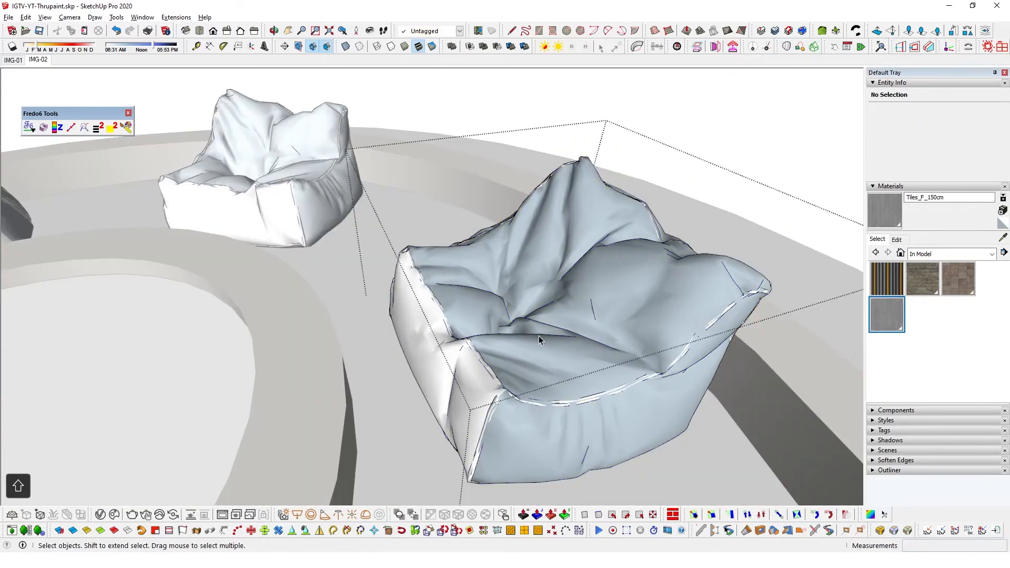
key("Escape")
key("shift+h")
middle_click_drag(496, 326, 625, 305)
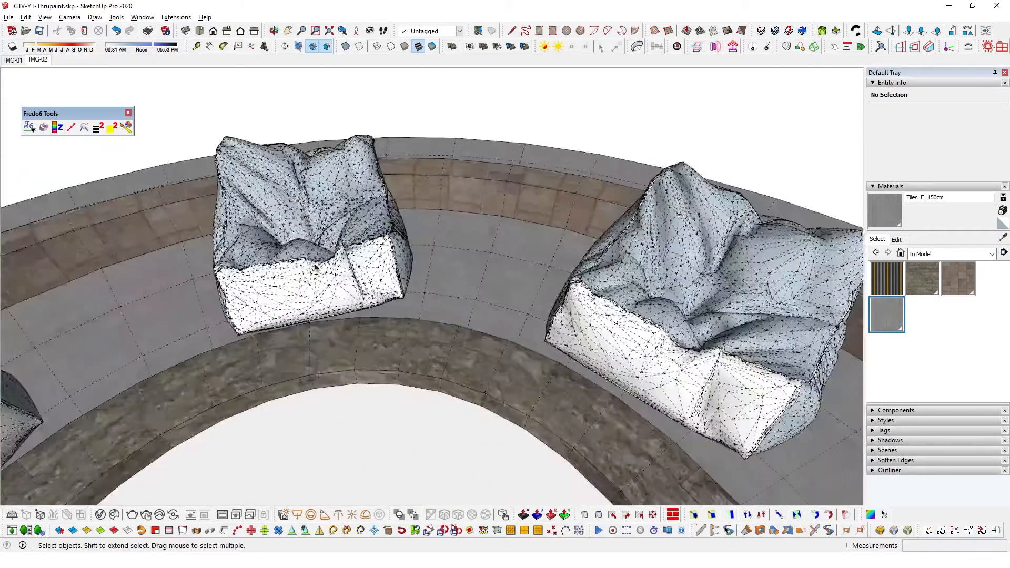
scroll(290, 231, "up", 4)
middle_click_drag(319, 226, 278, 213)
scroll(294, 227, "down", 8)
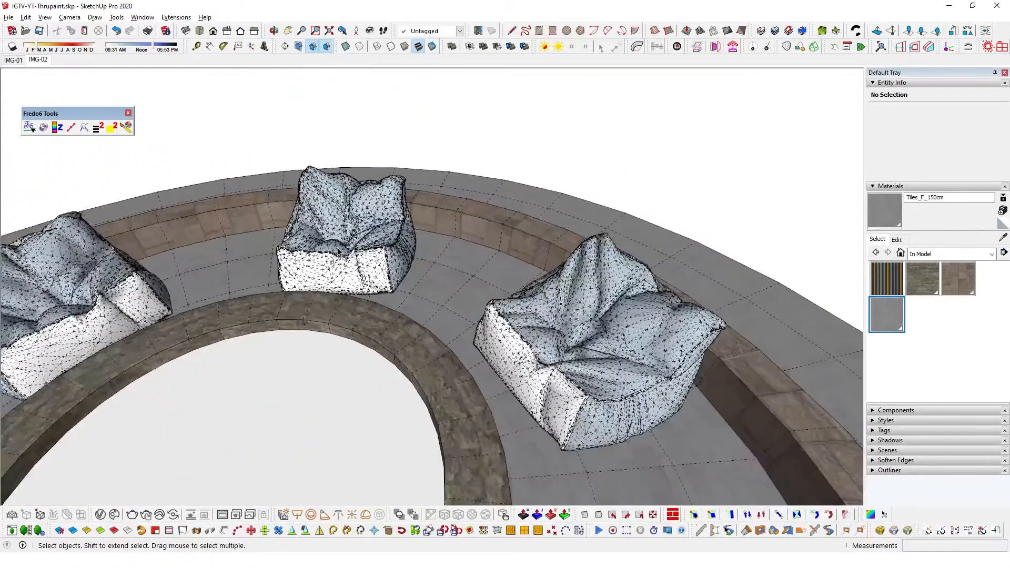
scroll(338, 252, "up", 5)
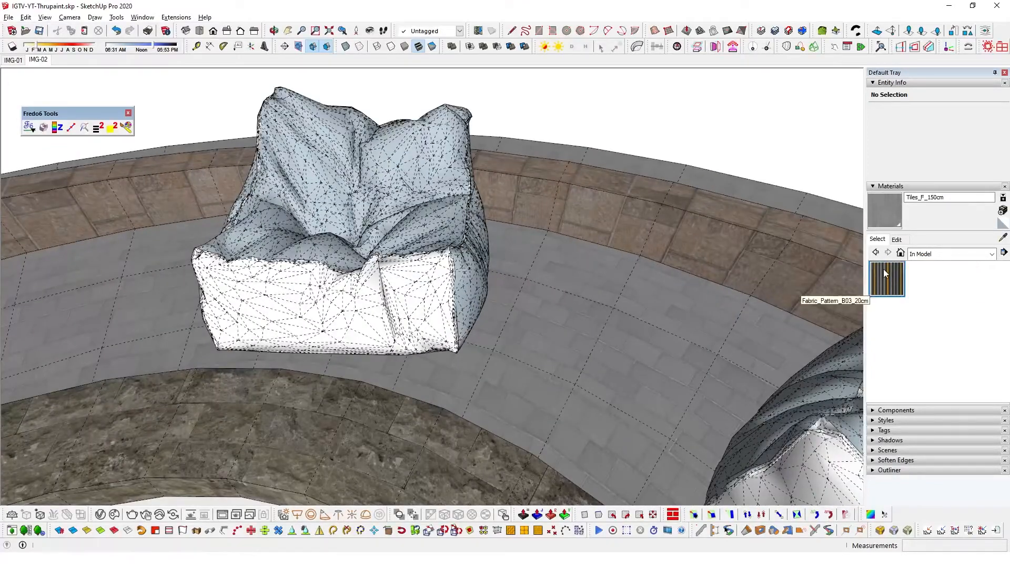
Try painting the middle beanbag chair with Fabric_Pattern_B03_20cm using SketchUp's standard Paint Bucket.
left_click(886, 279)
scroll(319, 246, "down", 3)
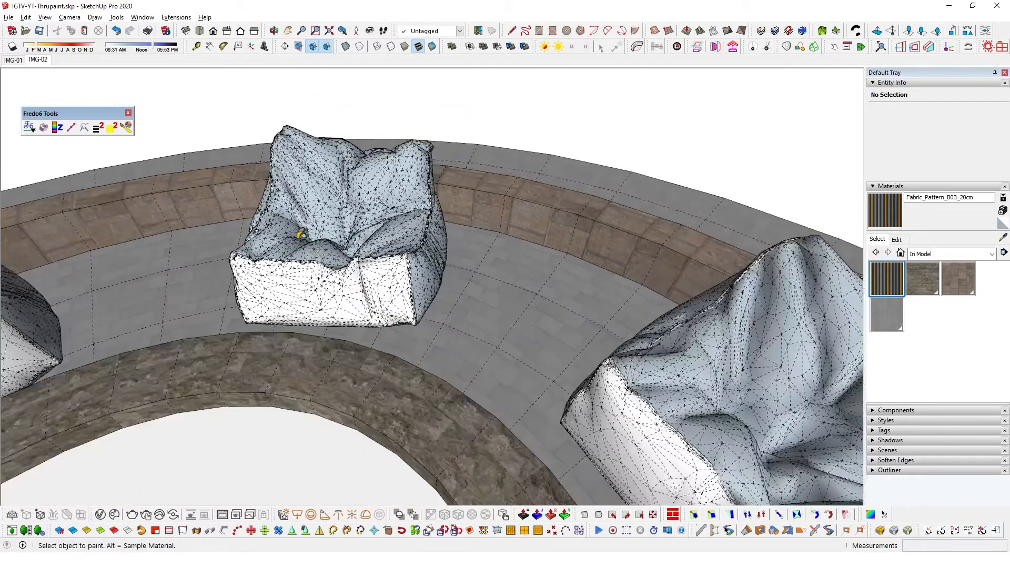
scroll(271, 201, "up", 5)
left_click(364, 194)
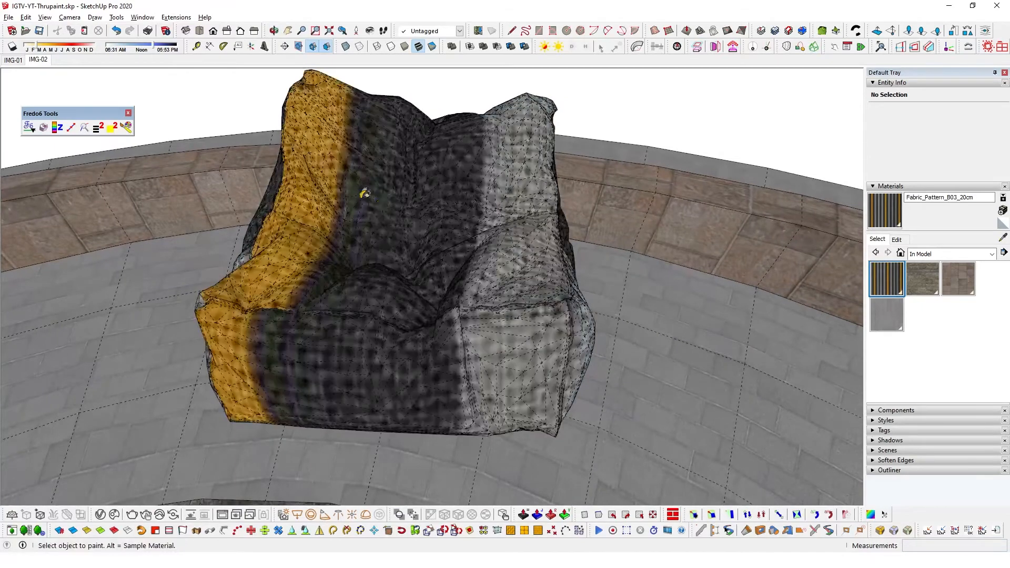
Check the fabric stripes from the chair's side, undo the standard paint fill, and leave the Paint Bucket.
scroll(384, 201, "down", 3)
mouse_move(453, 231)
middle_mouse_down()
mouse_move(393, 211)
mouse_move(441, 249)
middle_mouse_up()
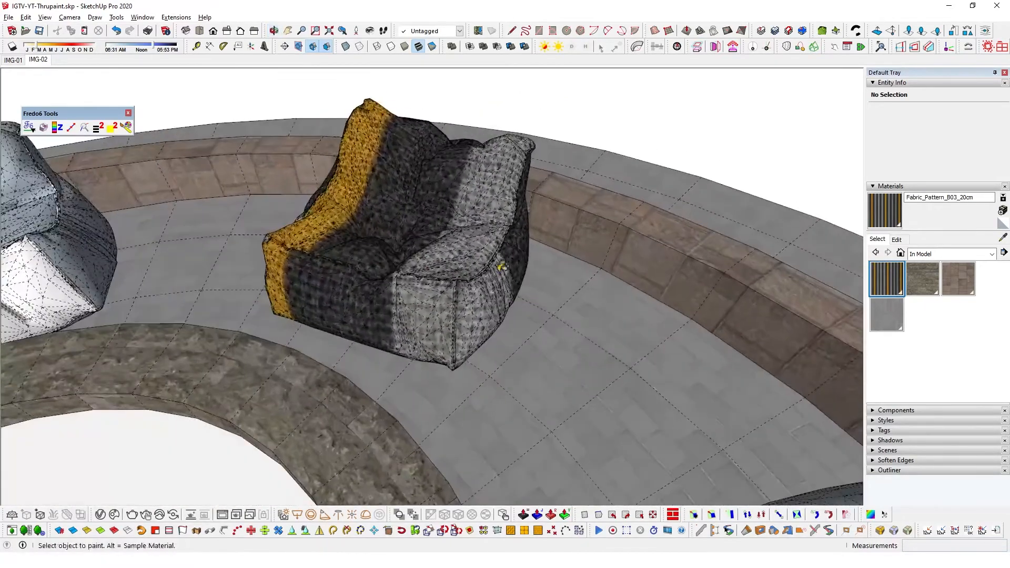
scroll(360, 231, "up", 2)
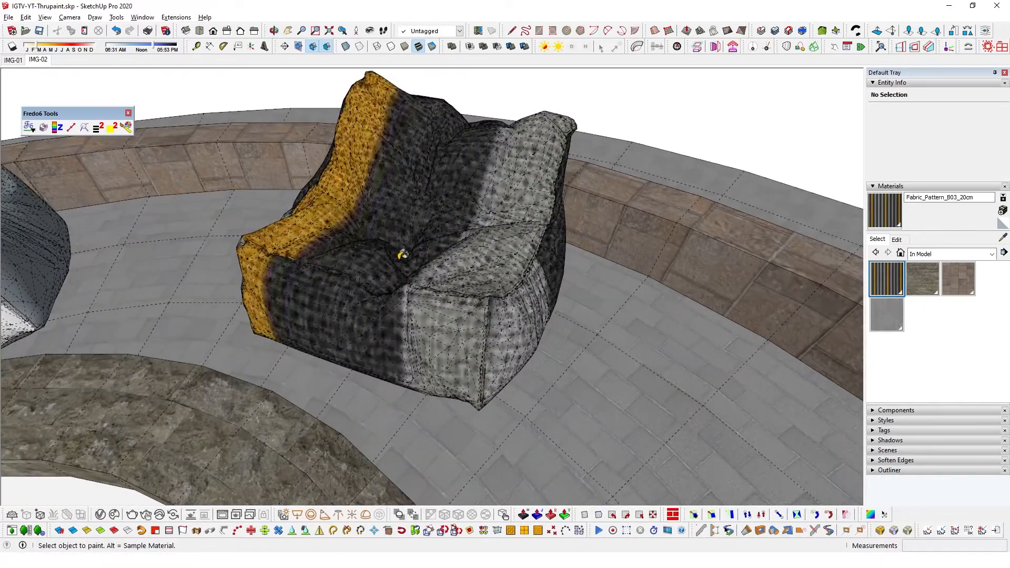
middle_click_drag(403, 256, 451, 316)
key("ctrl+z")
key("space")
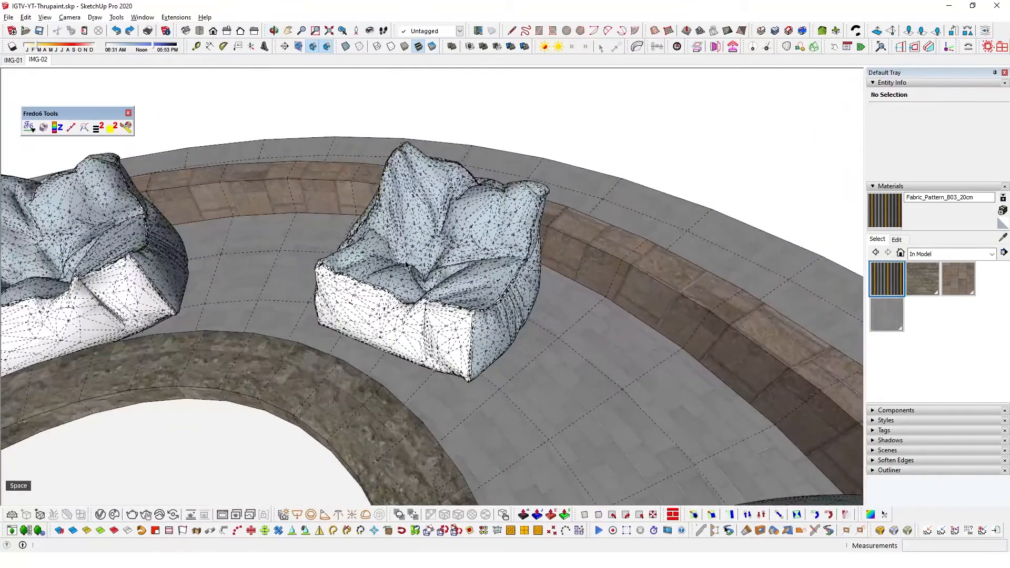
Paint the beanbag chair with Fabric_Pattern_B03_20cm in ThruPaint, using Projected UV on the plane of the initial face painted.
left_click(126, 128)
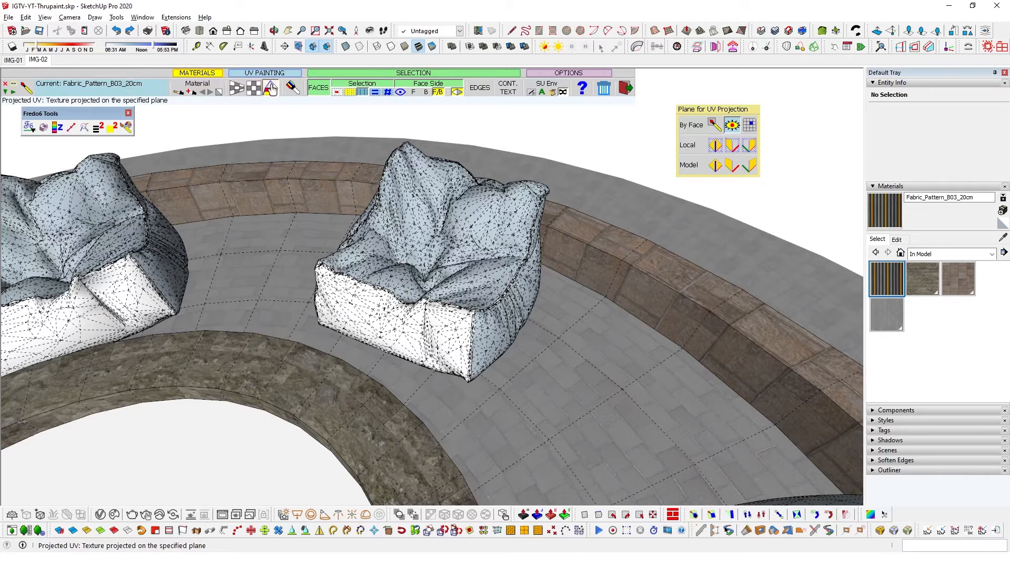
left_click(714, 127)
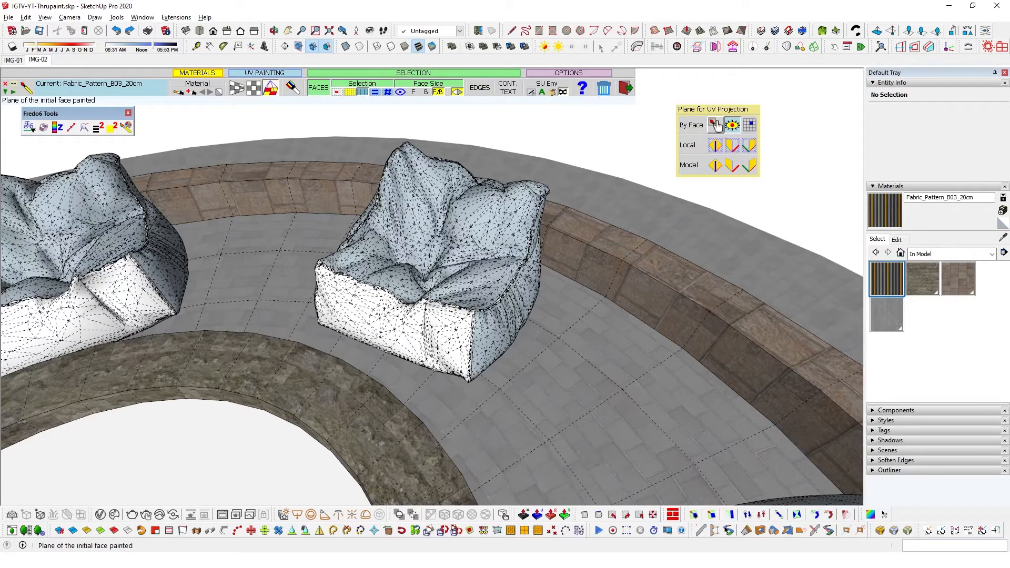
scroll(441, 323, "up", 5)
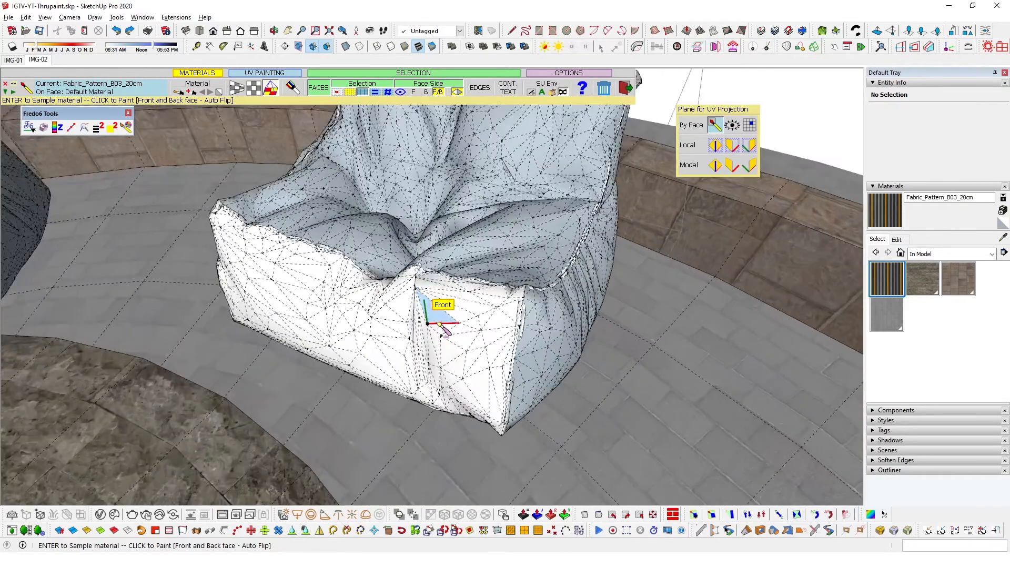
left_click(440, 327)
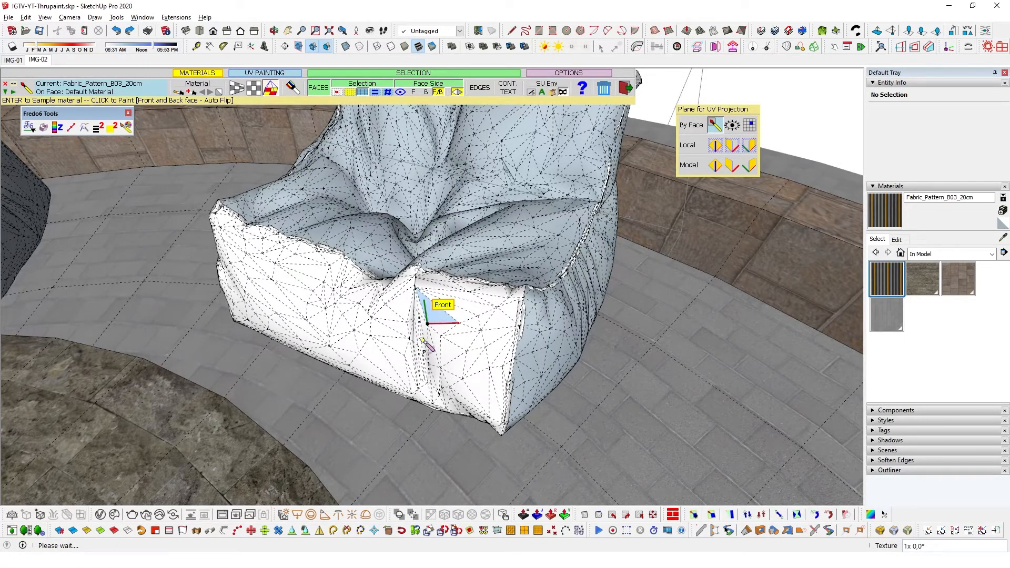
Inspect the projected stripes on the beanbag chair's front and side, and undo the initial-face projection.
mouse_move(466, 338)
middle_mouse_down()
mouse_move(317, 239)
mouse_move(433, 345)
middle_mouse_up()
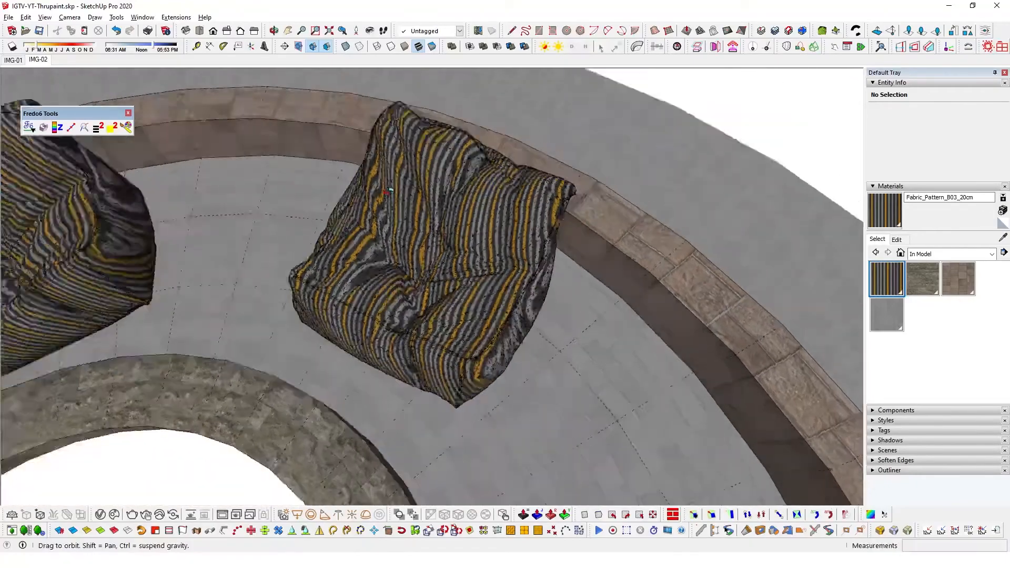
middle_click_drag(388, 191, 362, 200)
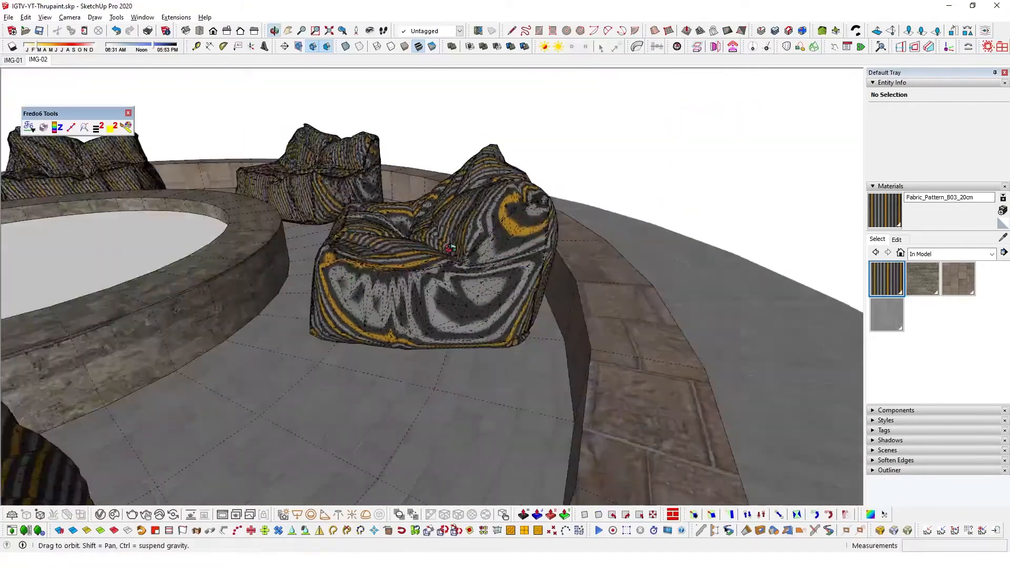
middle_click_drag(226, 208, 559, 372)
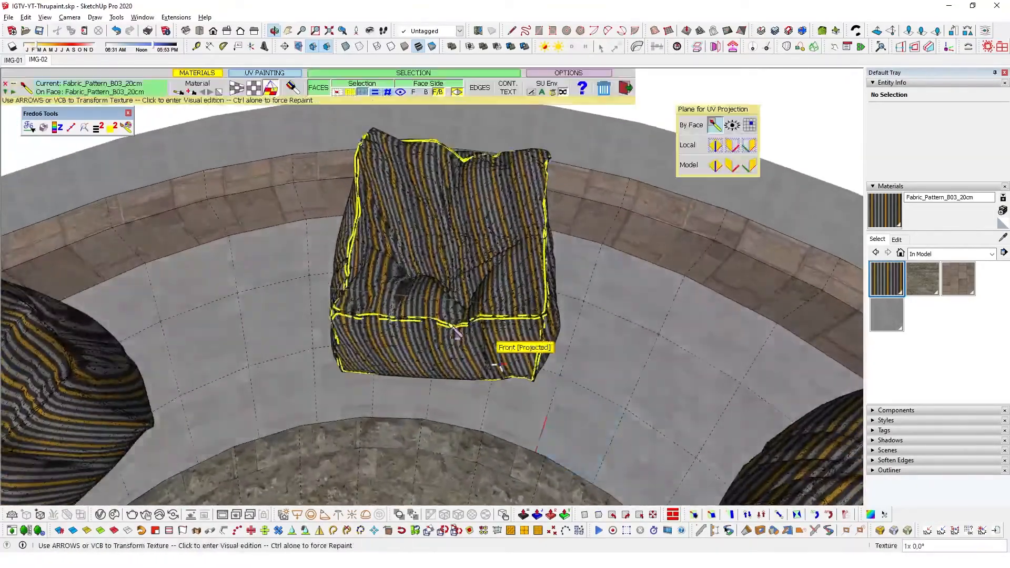
scroll(455, 331, "up", 3)
key("ctrl")
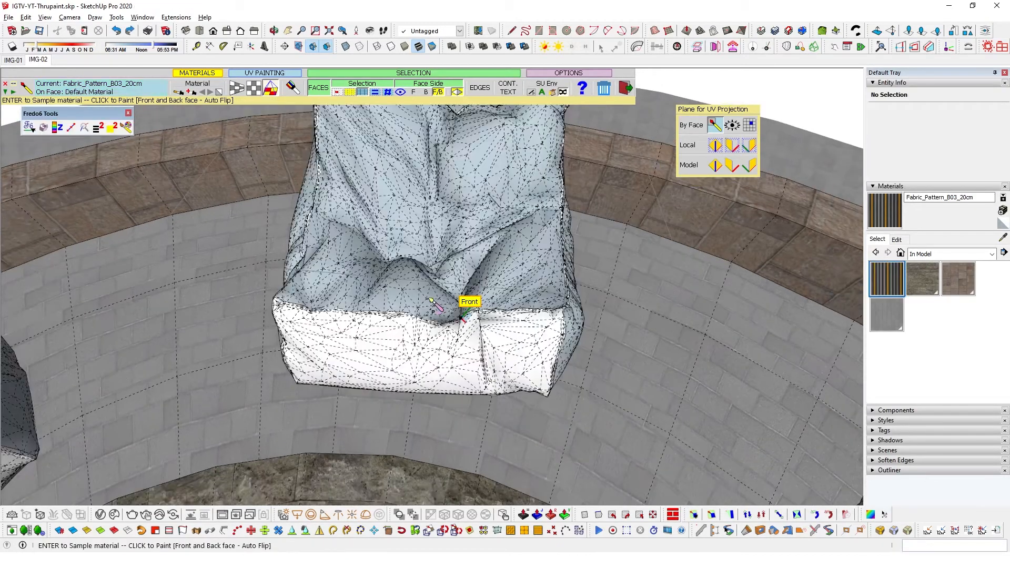
Set the UV projection plane to the view camera and paint the beanbag chair with Fabric_Pattern_B03_20cm from its front.
mouse_move(550, 327)
middle_mouse_down()
mouse_move(490, 284)
mouse_move(497, 263)
middle_mouse_up()
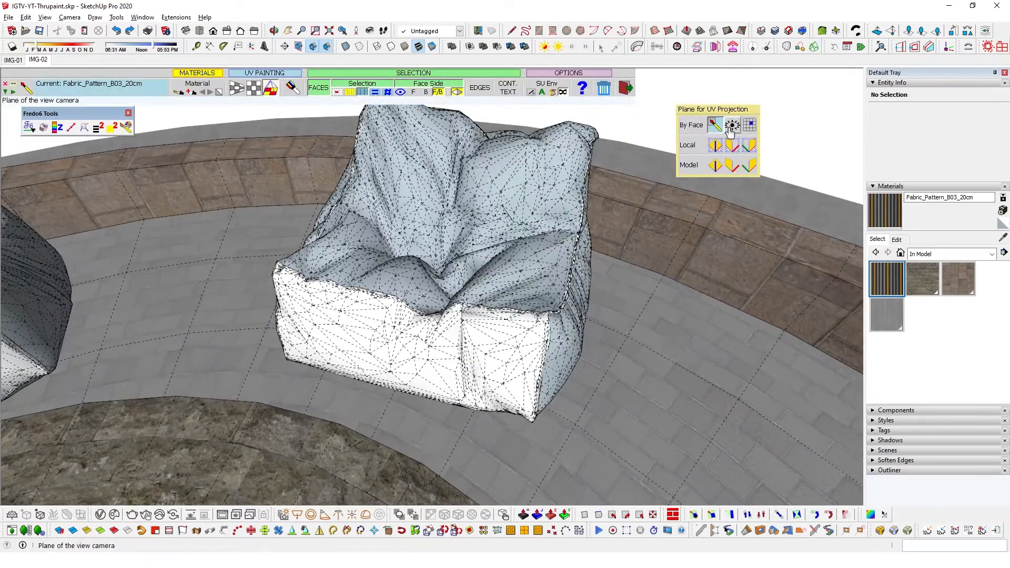
middle_click_drag(428, 265, 468, 379)
middle_click_drag(434, 294, 456, 219)
scroll(457, 218, "up", 5)
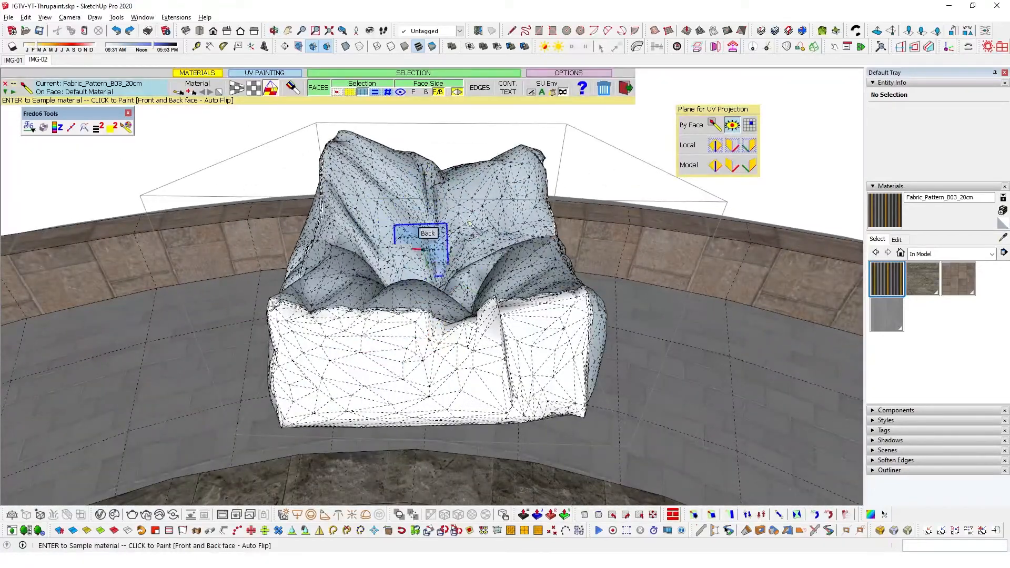
middle_click_drag(458, 322, 463, 311)
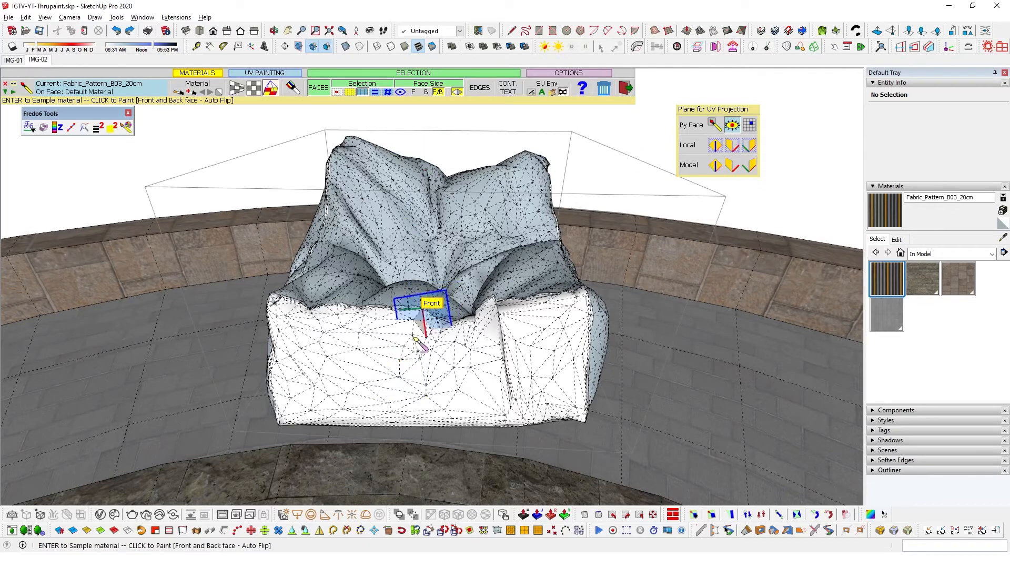
left_click(734, 131)
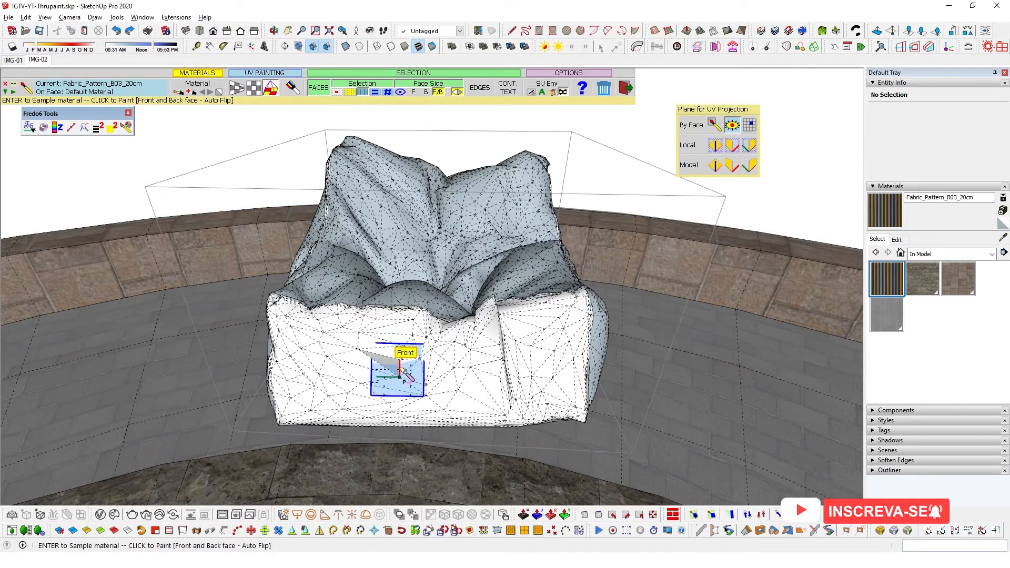
left_click(400, 365)
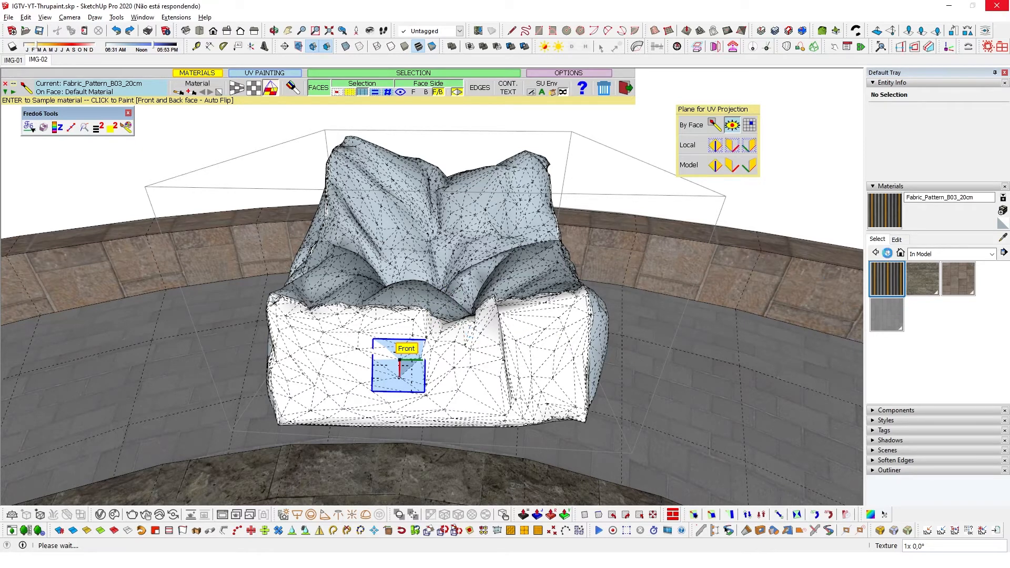
Leave ThruPaint, turn off hidden geometry, and examine how the camera-projected stripes run over the chair's side, front and seat.
mouse_move(506, 317)
middle_mouse_down()
mouse_move(458, 293)
mouse_move(542, 232)
mouse_move(404, 344)
mouse_move(462, 289)
mouse_move(315, 262)
mouse_move(610, 377)
mouse_move(652, 315)
mouse_move(566, 255)
middle_mouse_up()
mouse_move(439, 281)
middle_mouse_down()
mouse_move(595, 327)
mouse_move(462, 272)
mouse_move(552, 181)
mouse_move(531, 200)
mouse_move(546, 230)
mouse_move(456, 158)
mouse_move(687, 203)
mouse_move(862, 198)
mouse_move(426, 188)
mouse_move(356, 228)
mouse_move(326, 206)
mouse_move(512, 298)
middle_mouse_up()
key("space")
key("space")
scroll(532, 216, "up", 10)
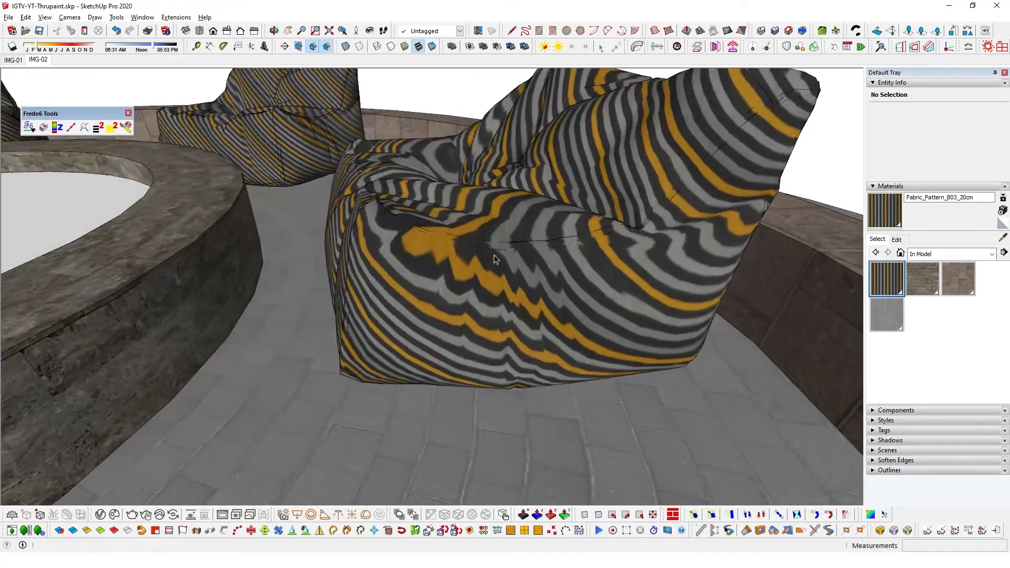
scroll(494, 258, "down", 10)
middle_click_drag(497, 263, 417, 117)
scroll(336, 199, "up", 8)
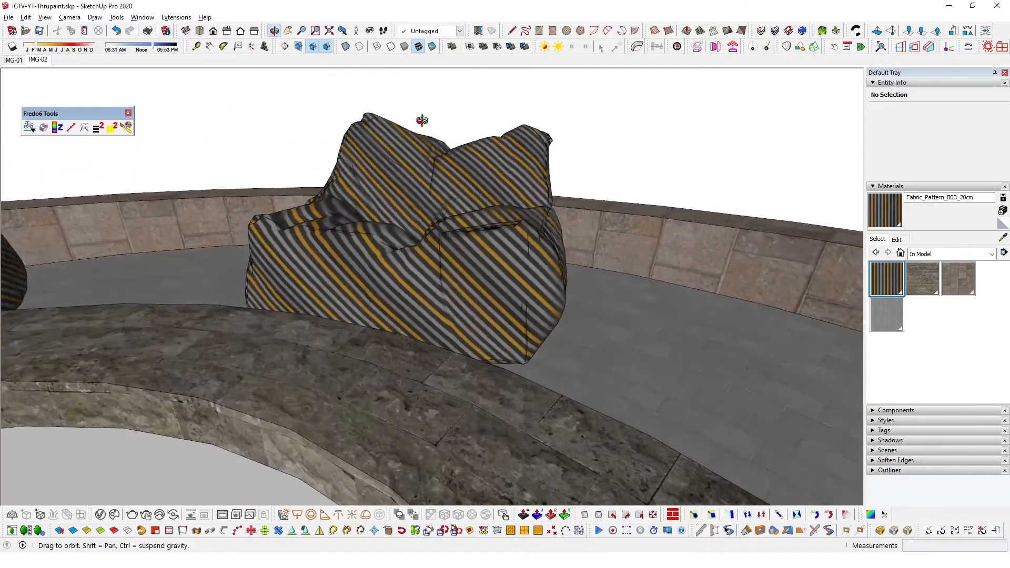
scroll(440, 182, "up", 3)
middle_click_drag(519, 252, 497, 432)
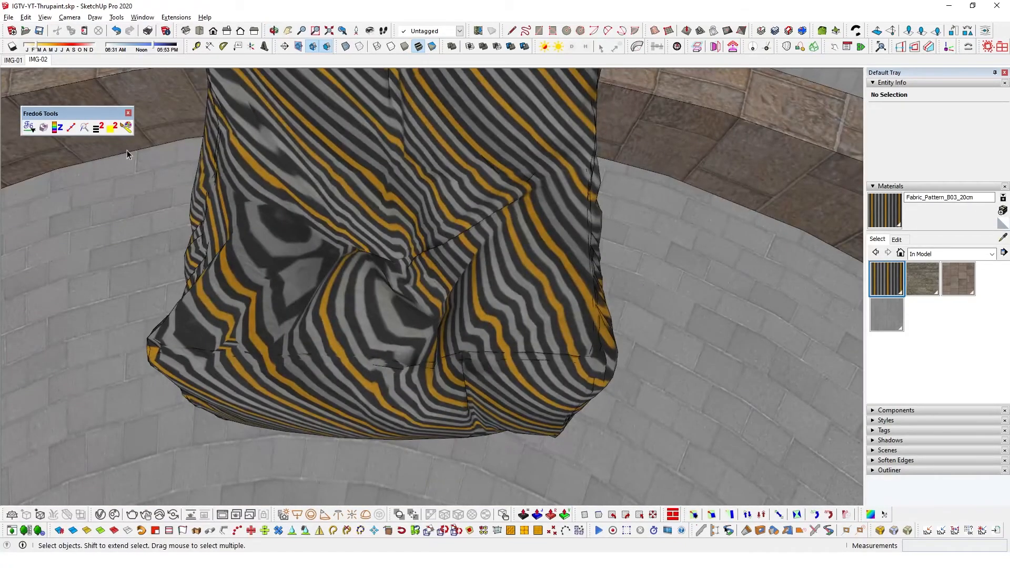
Restart ThruPaint, undo the camera-projected fabric on the beanbag chair, and leave the tool.
left_click(126, 127)
middle_click_drag(451, 342, 393, 263)
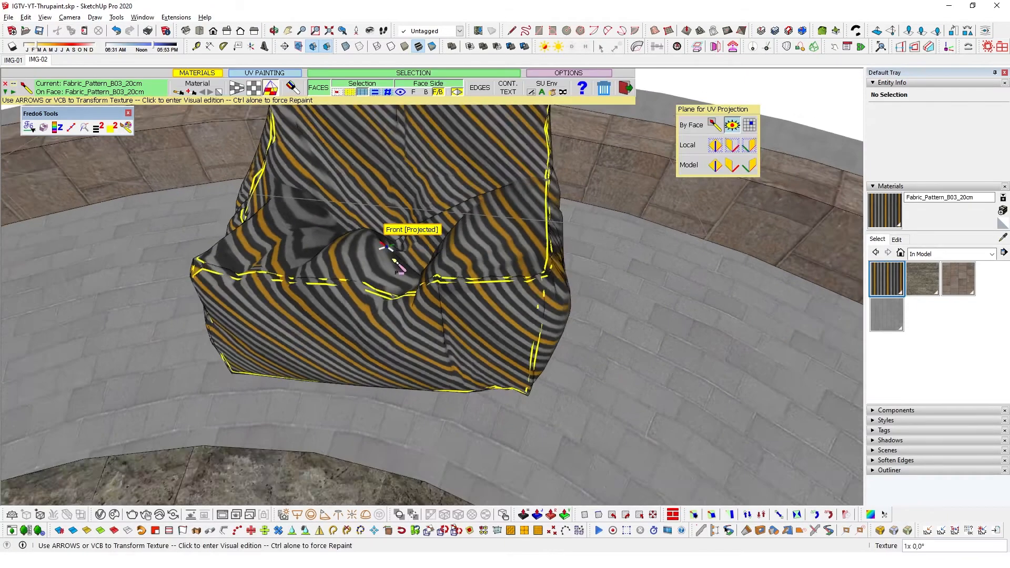
key("ctrl+z")
key("ctrl+z")
key("ctrl+z")
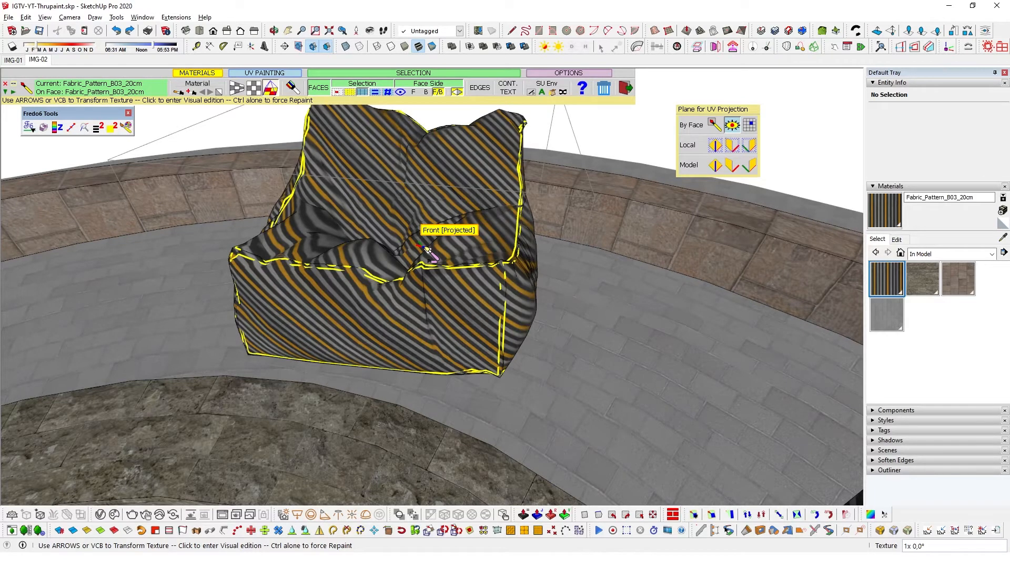
middle_click_drag(437, 298, 426, 286)
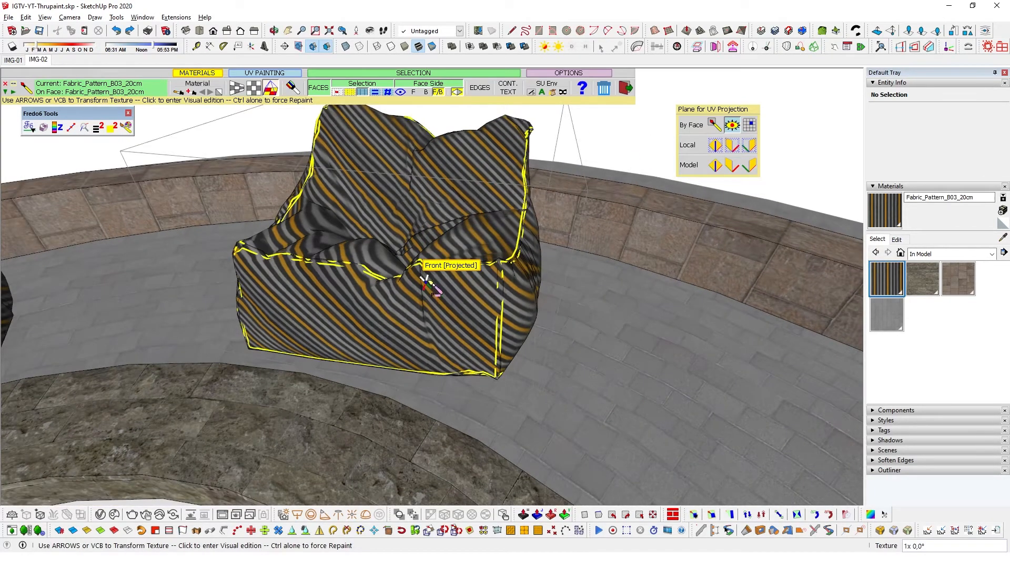
key("ctrl+z")
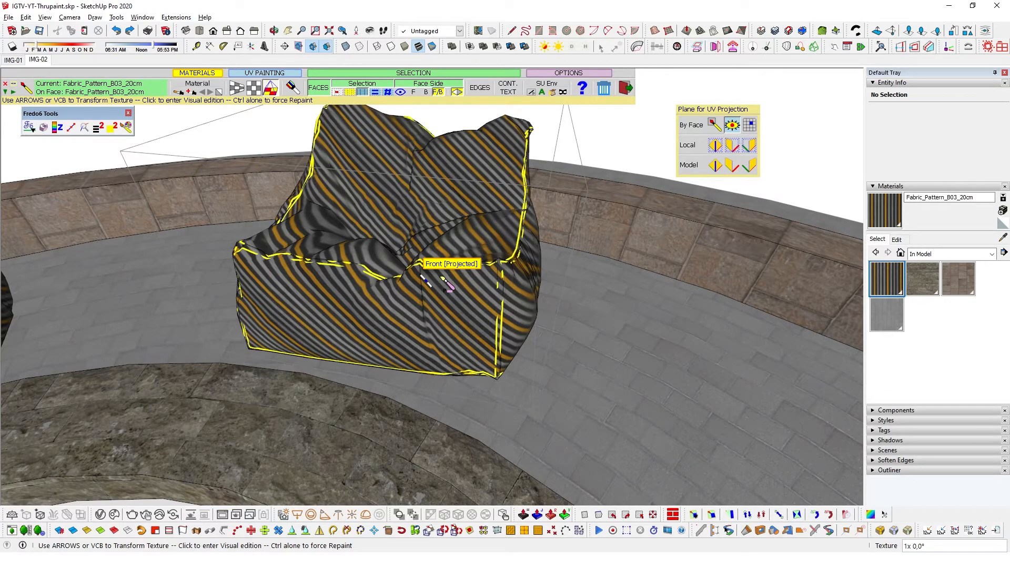
key("ctrl+z")
mouse_move(431, 248)
middle_mouse_down()
mouse_move(419, 215)
mouse_move(462, 240)
middle_mouse_up()
scroll(463, 240, "down", 2)
middle_click_drag(406, 202, 404, 216)
scroll(404, 215, "up", 4)
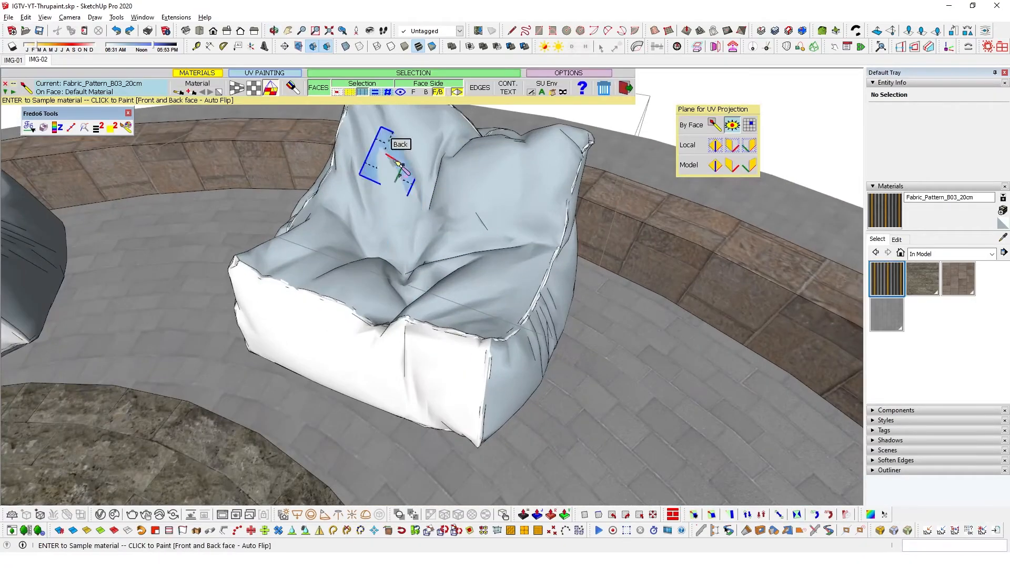
scroll(420, 237, "down", 3)
key("space")
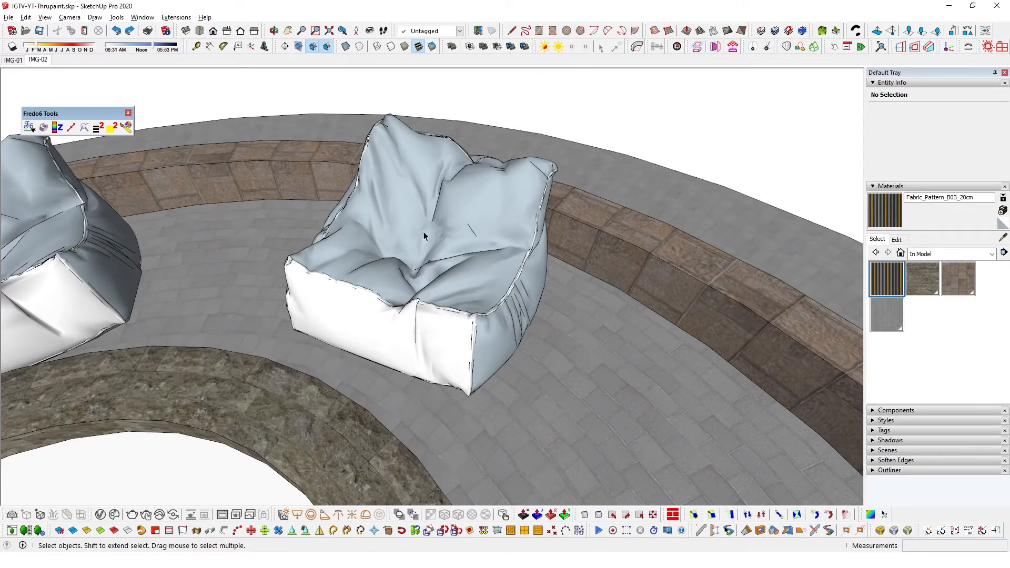
Select the beanbag chair component and paint its front panel with Fabric_Pattern_B03_20cm in ThruPaint, projected on the view camera plane.
middle_click_drag(427, 229, 446, 238)
left_click(442, 252)
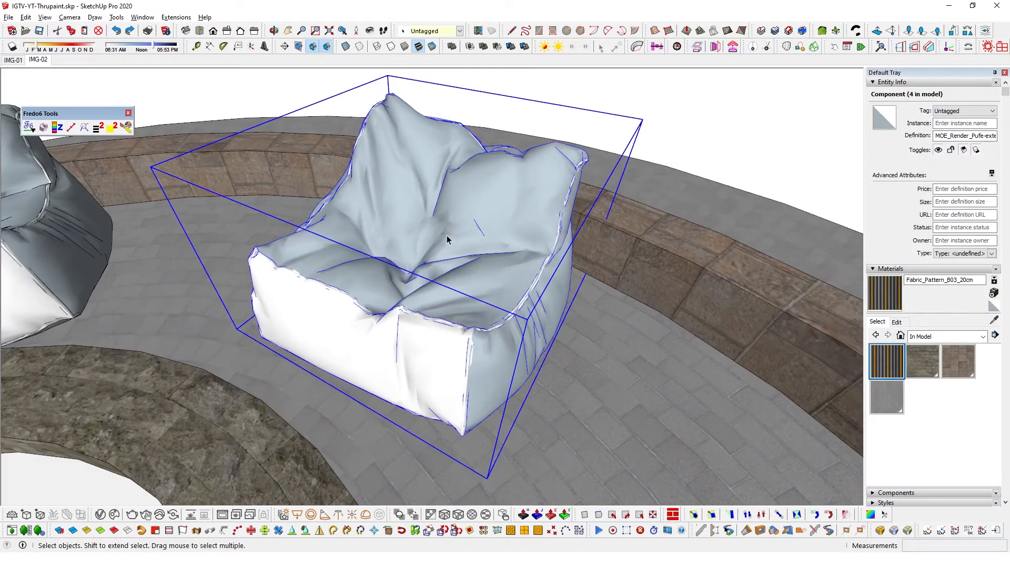
left_click(126, 127)
middle_click_drag(360, 210, 438, 216)
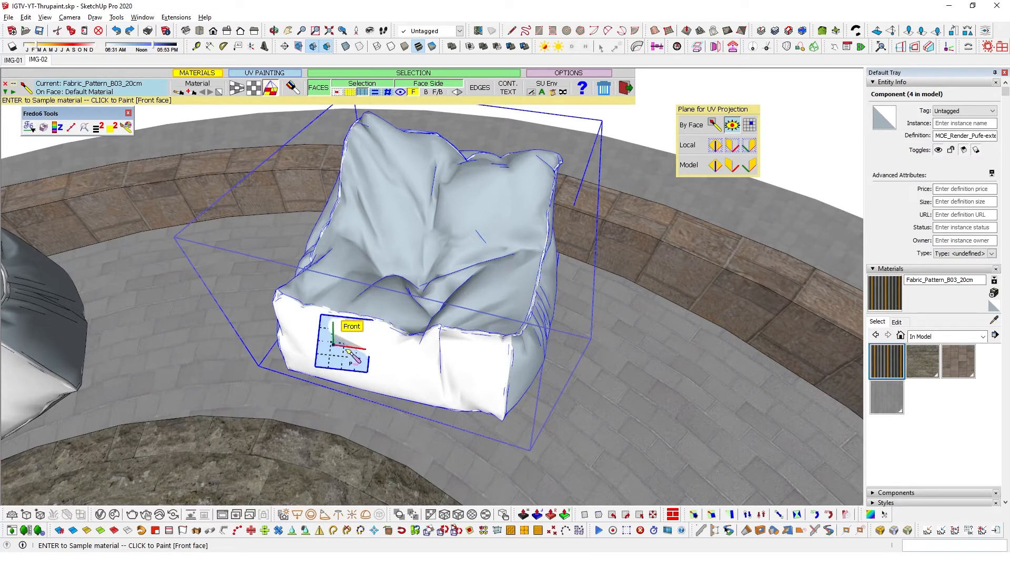
left_click(384, 366)
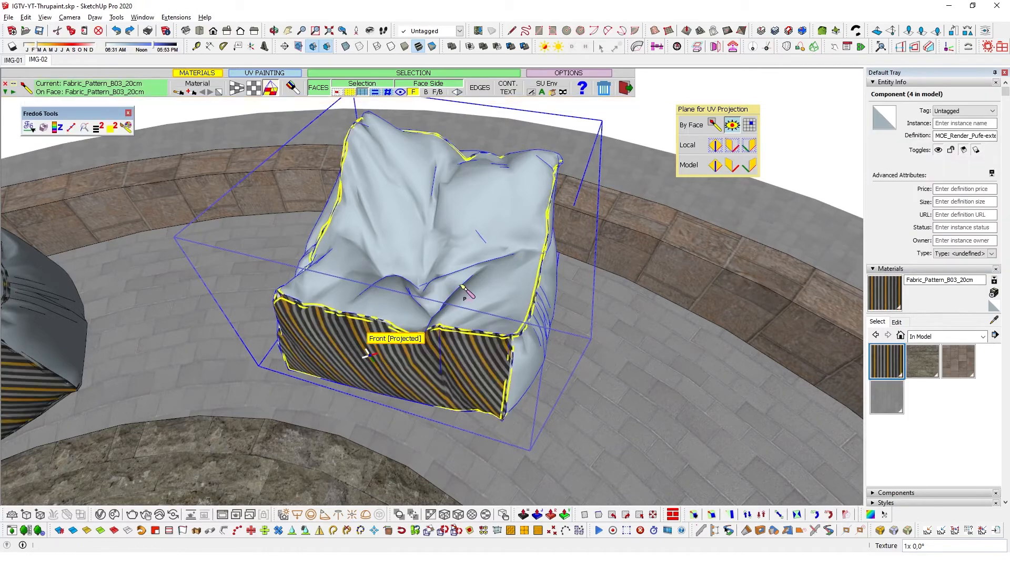
mouse_move(457, 271)
middle_mouse_down()
mouse_move(482, 234)
mouse_move(408, 242)
mouse_move(487, 292)
middle_mouse_up()
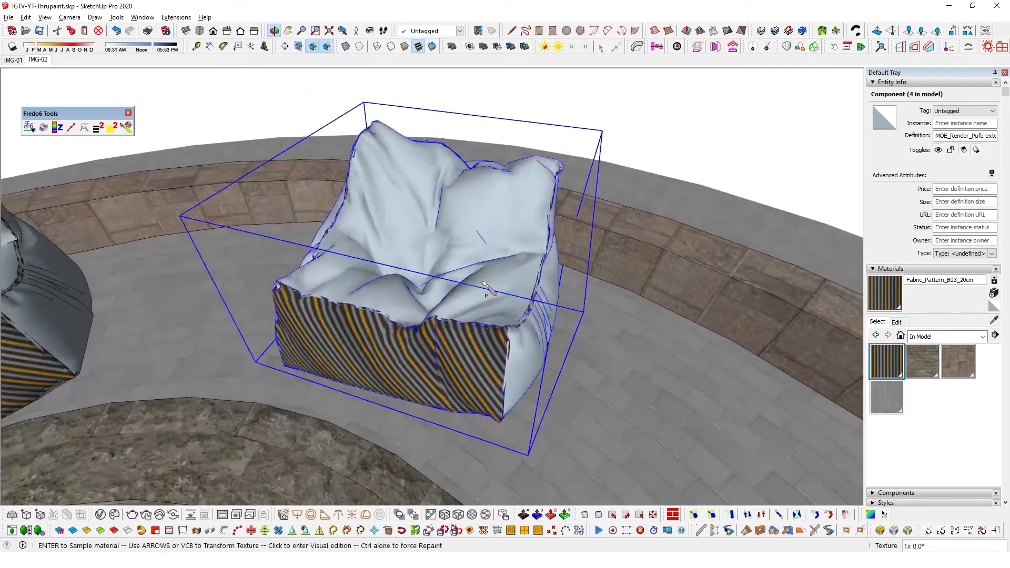
Examine the projected stripes on the beanbag chair's front panel, including the folds and unpainted slivers at its corner.
scroll(500, 268, "down", 3)
middle_click_drag(389, 263, 273, 289)
scroll(418, 311, "up", 3)
middle_click_drag(418, 310, 402, 433)
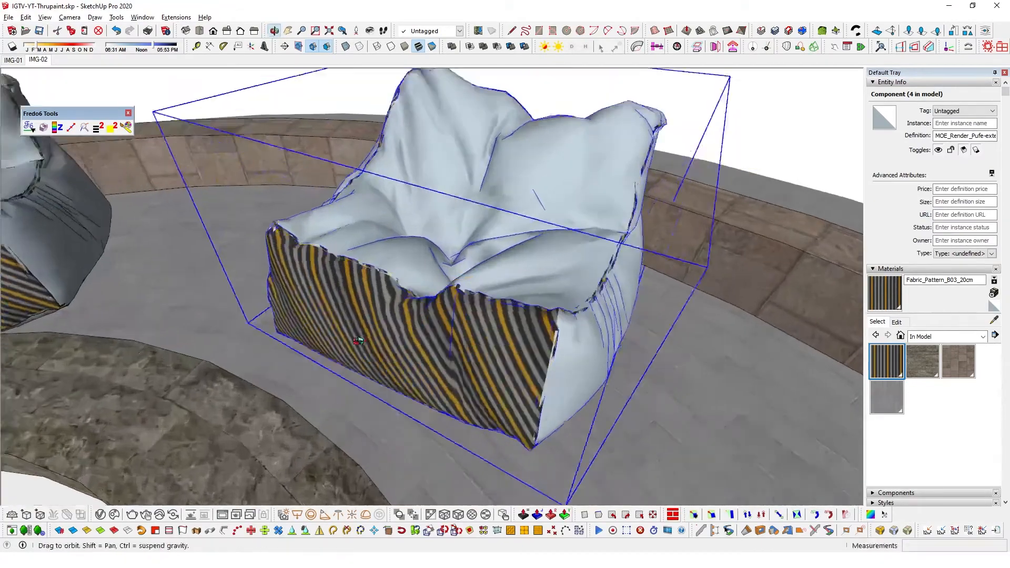
scroll(402, 433, "up", 6)
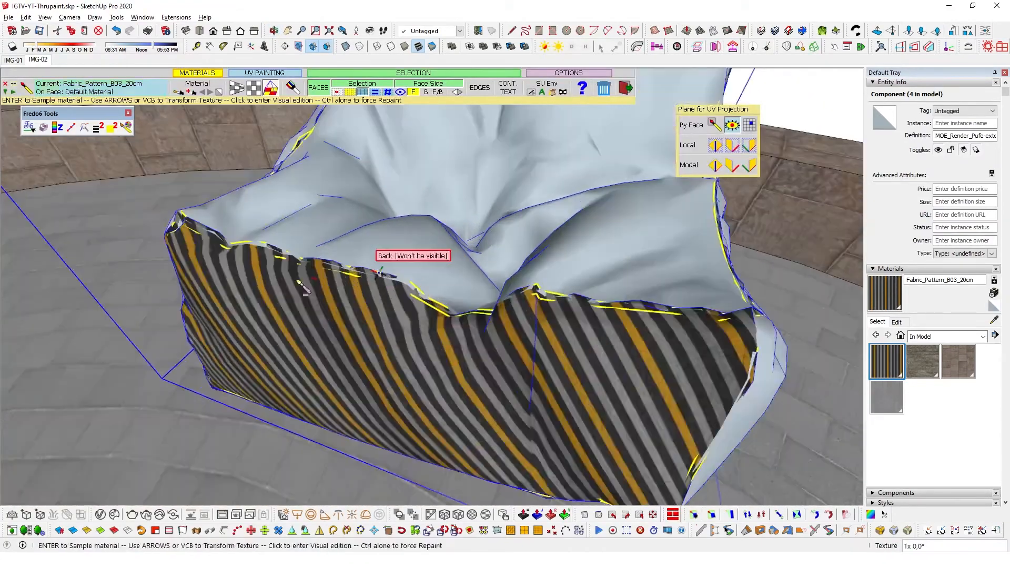
scroll(243, 295, "up", 3)
middle_click_drag(298, 283, 444, 263)
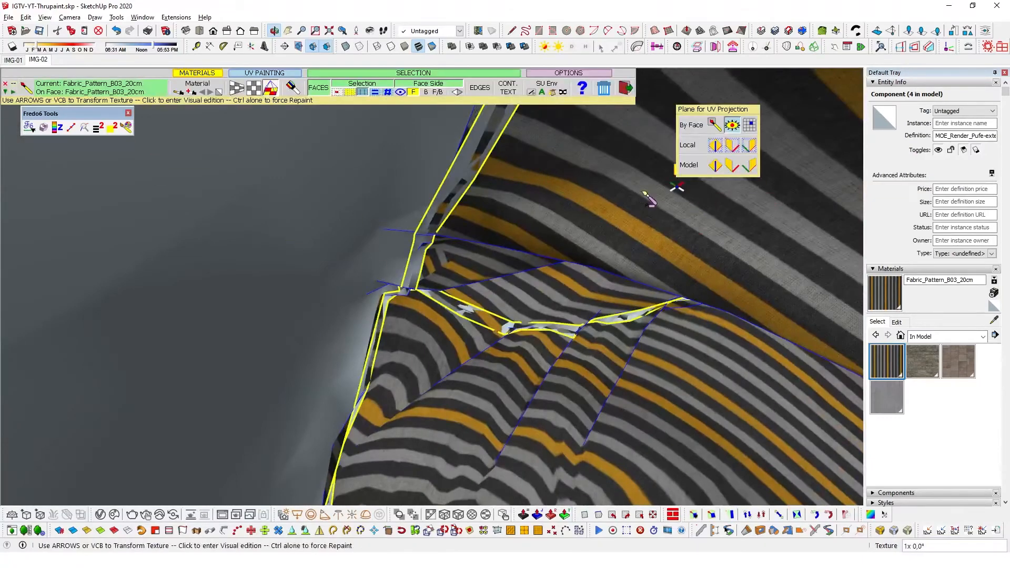
middle_click_drag(505, 297, 430, 304)
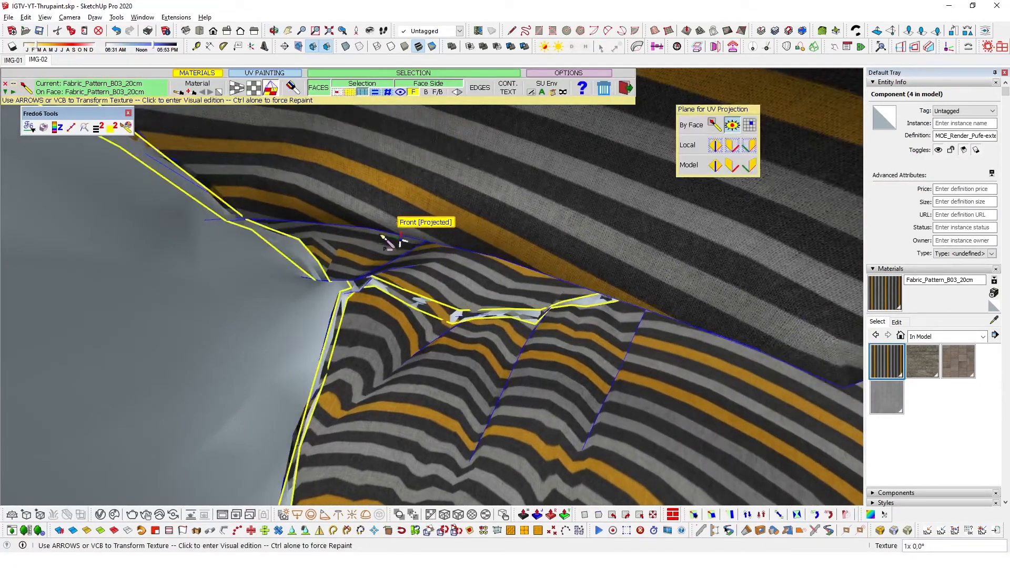
middle_click_drag(363, 218, 338, 184)
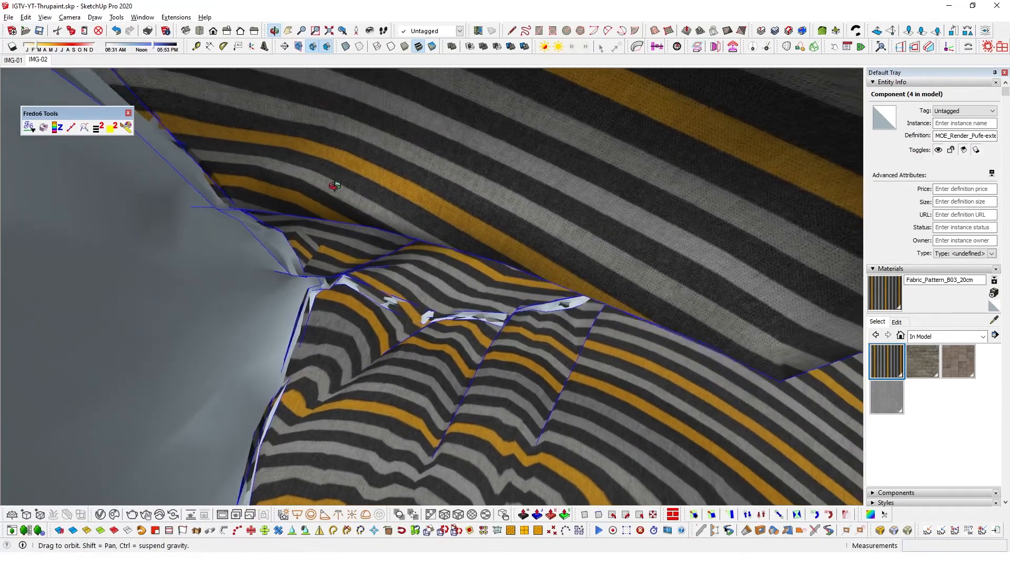
middle_click_drag(372, 219, 660, 489)
scroll(421, 326, "down", 10)
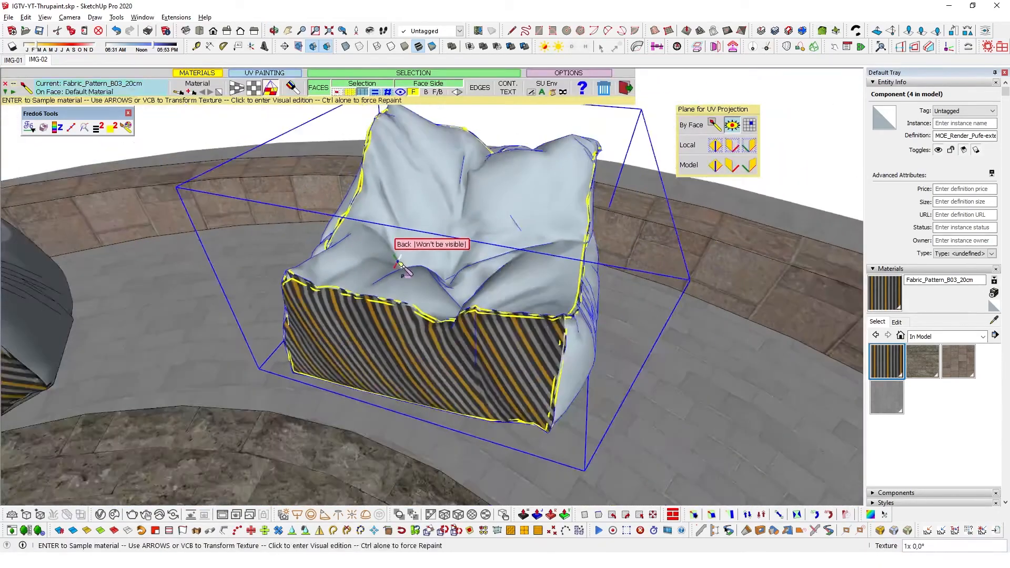
Paint the whole beanbag chair with the projected Fabric_Pattern_B03_20cm on front and back faces using Auto Flip, and leave ThruPaint.
middle_click_drag(428, 237, 491, 287)
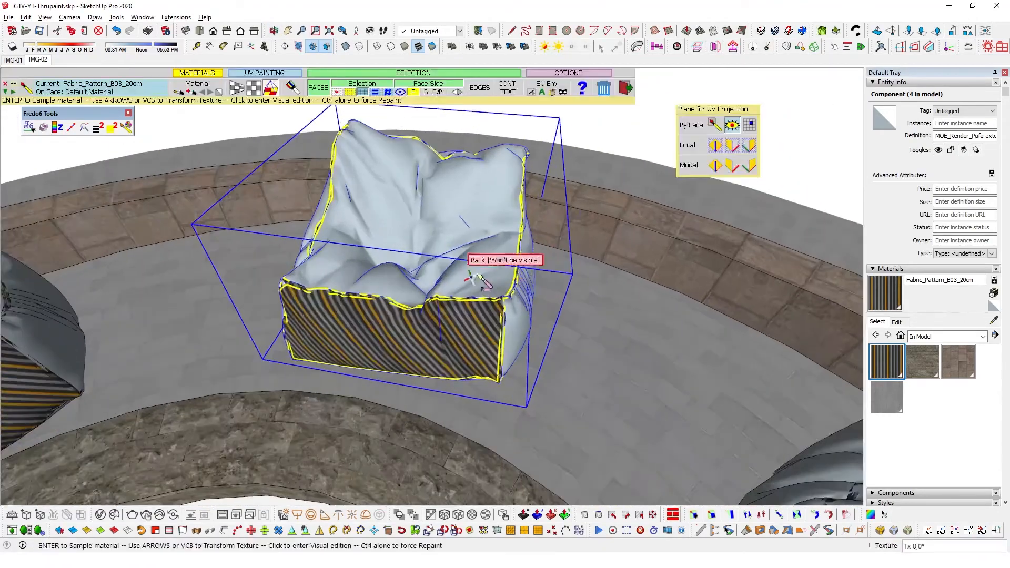
scroll(492, 287, "up", 5)
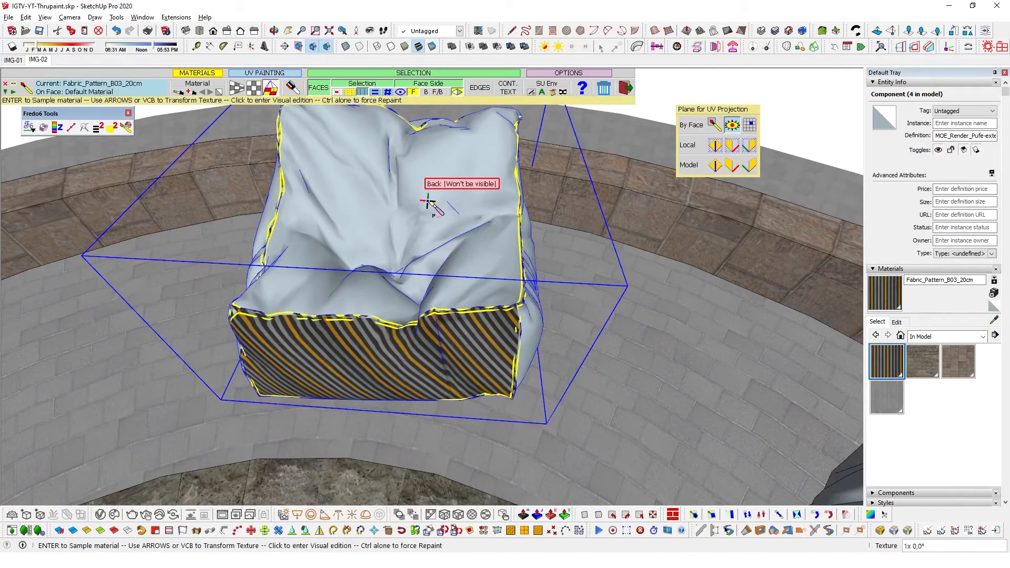
middle_click_drag(456, 209, 406, 211)
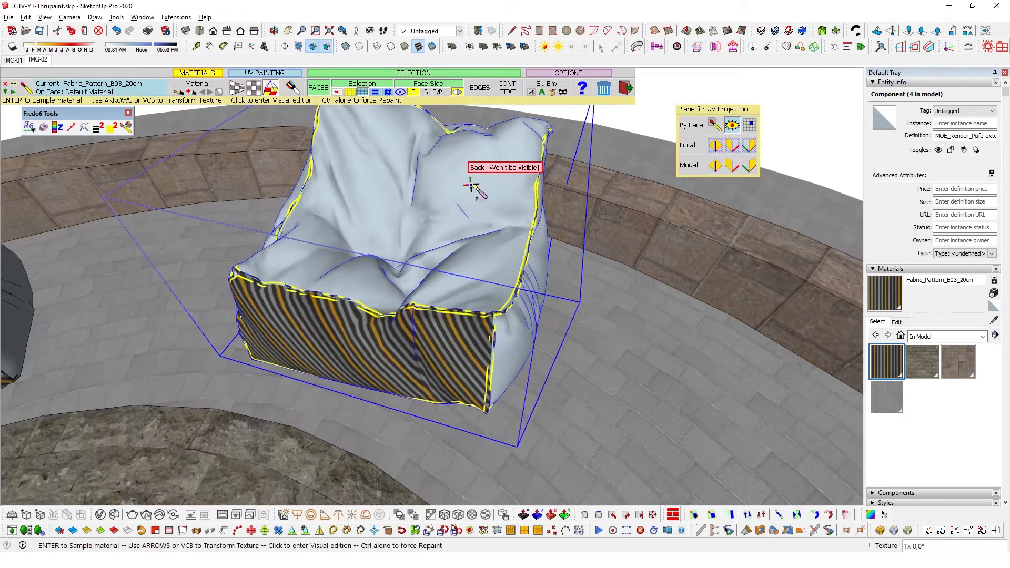
scroll(474, 316, "up", 3)
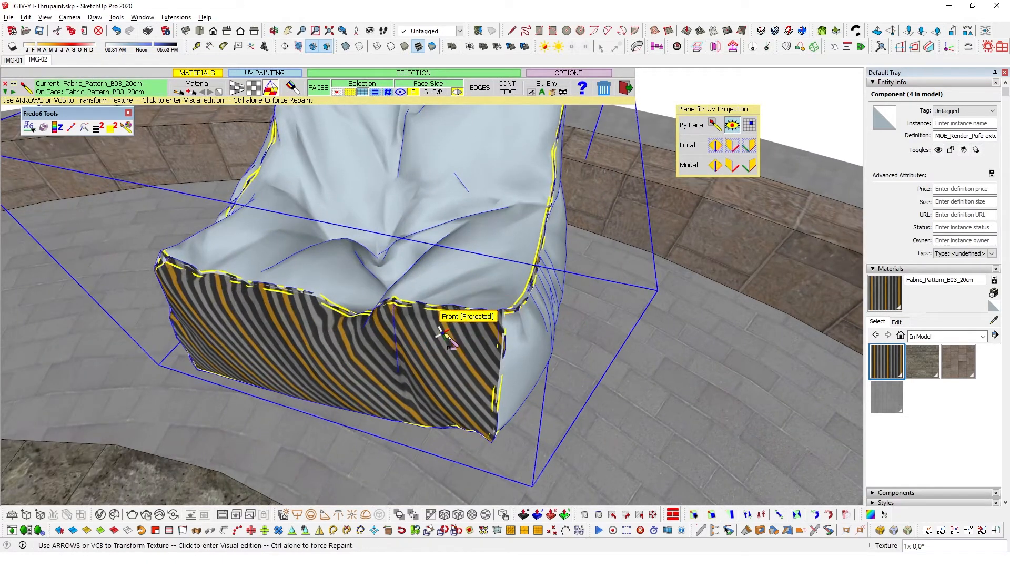
left_click(437, 93)
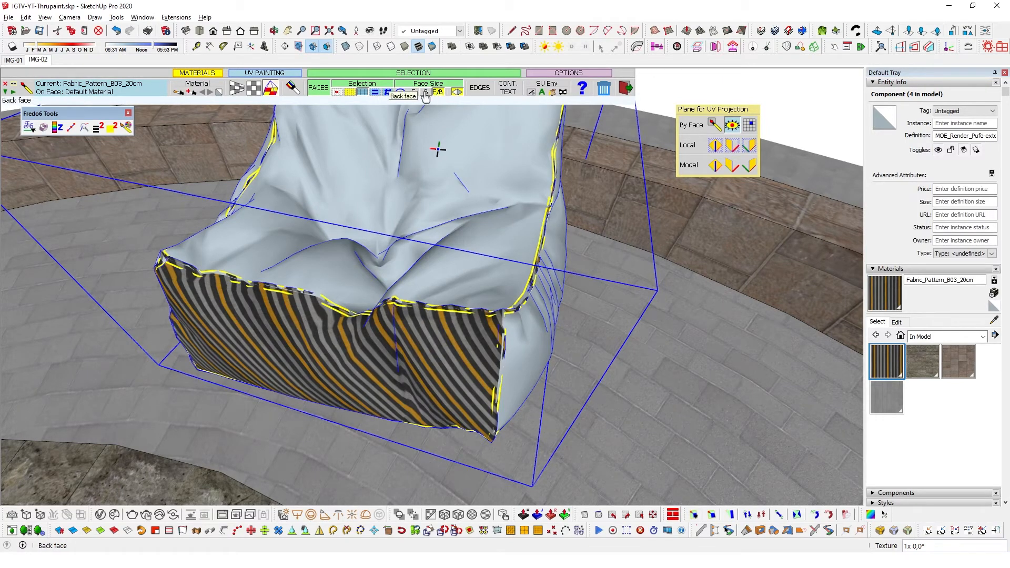
left_click(457, 93)
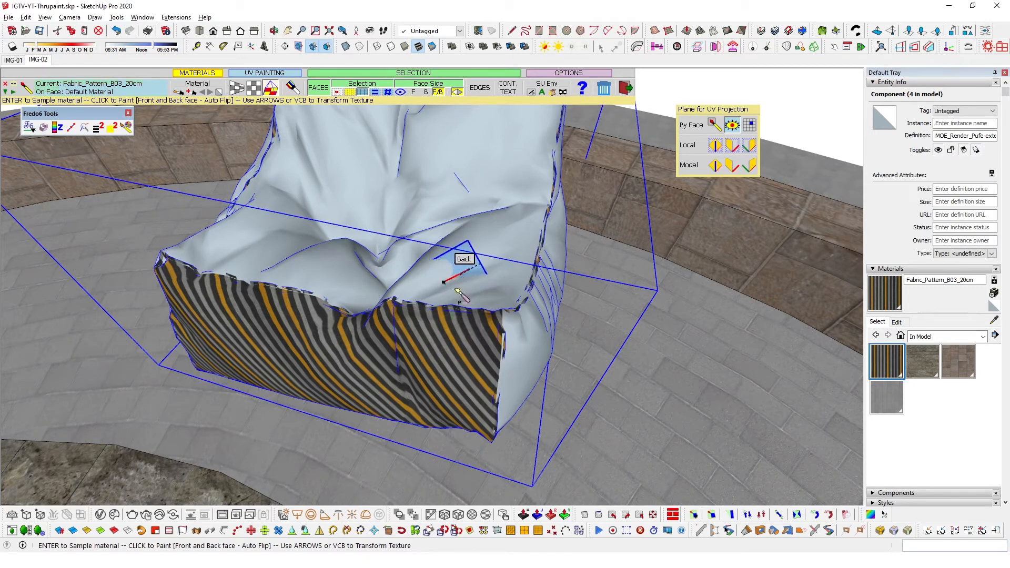
left_click(463, 344)
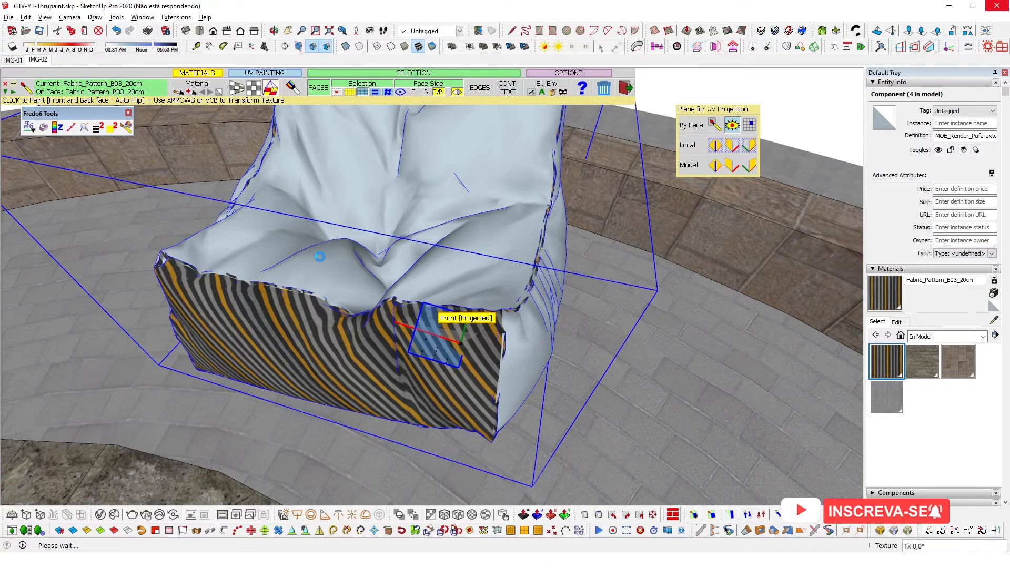
middle_click_drag(331, 264, 382, 282)
scroll(382, 281, "up", 6)
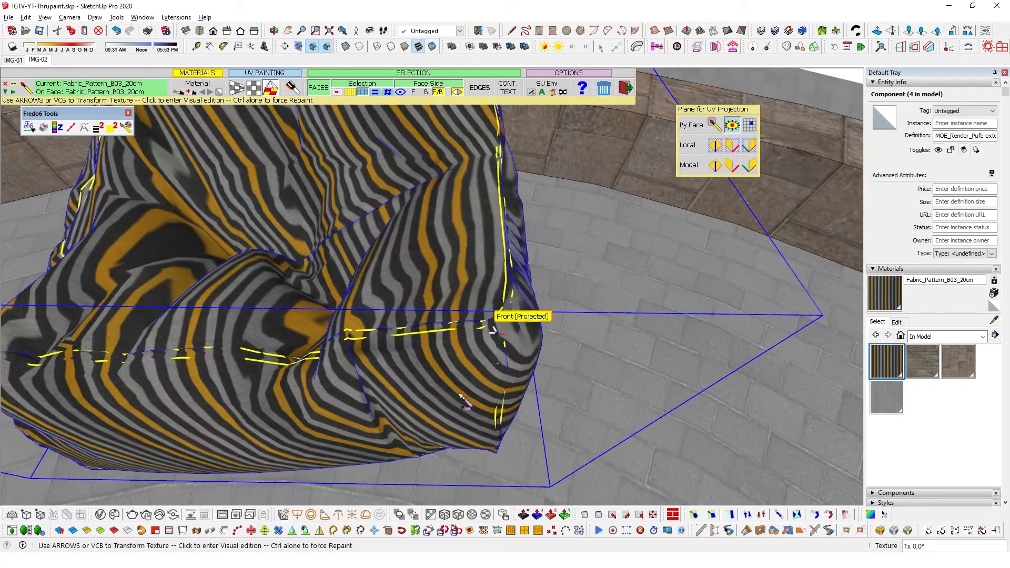
key("Escape")
scroll(390, 257, "down", 5)
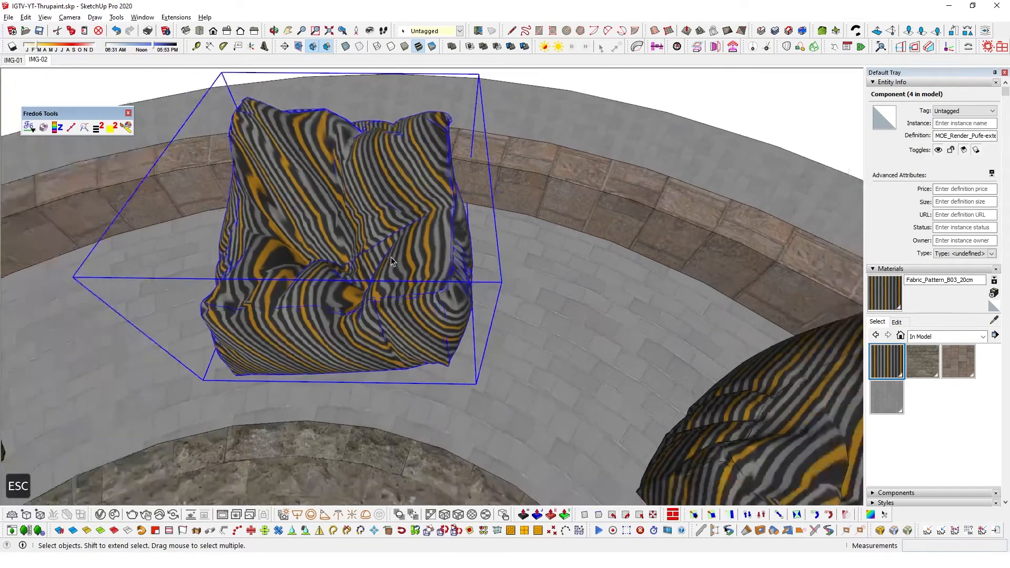
Clear the selection and examine the striped fabric on the beanbag chairs from above.
scroll(390, 257, "down", 2)
middle_click_drag(394, 269, 429, 285)
left_click(535, 149)
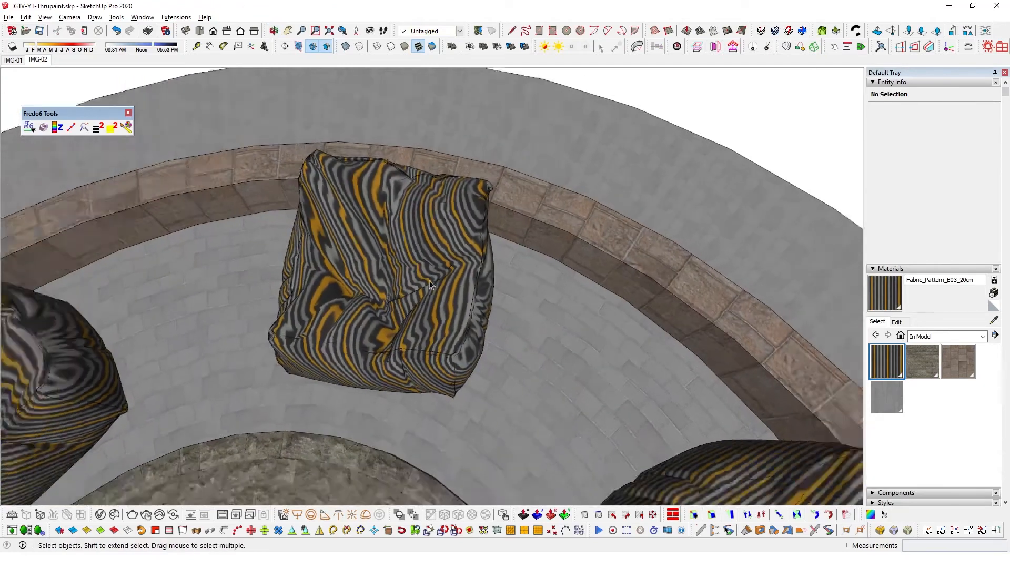
scroll(429, 280, "down", 4)
scroll(404, 305, "up", 2)
Reselect the beanbag chair and set ThruPaint to activate automatically when the native Paint tool is invoked, then leave ThruPaint.
left_click(428, 310)
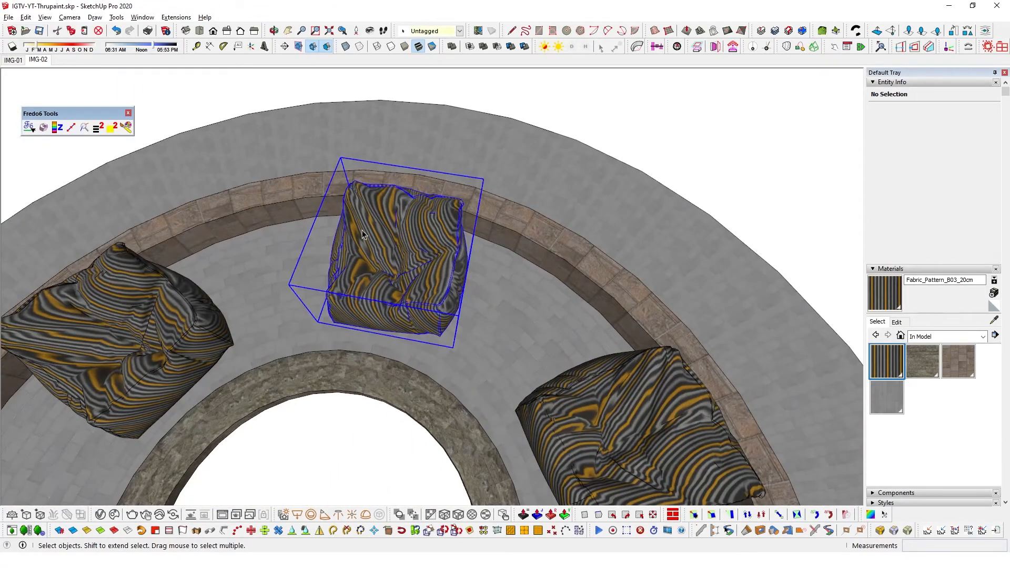
middle_click_drag(362, 229, 317, 231)
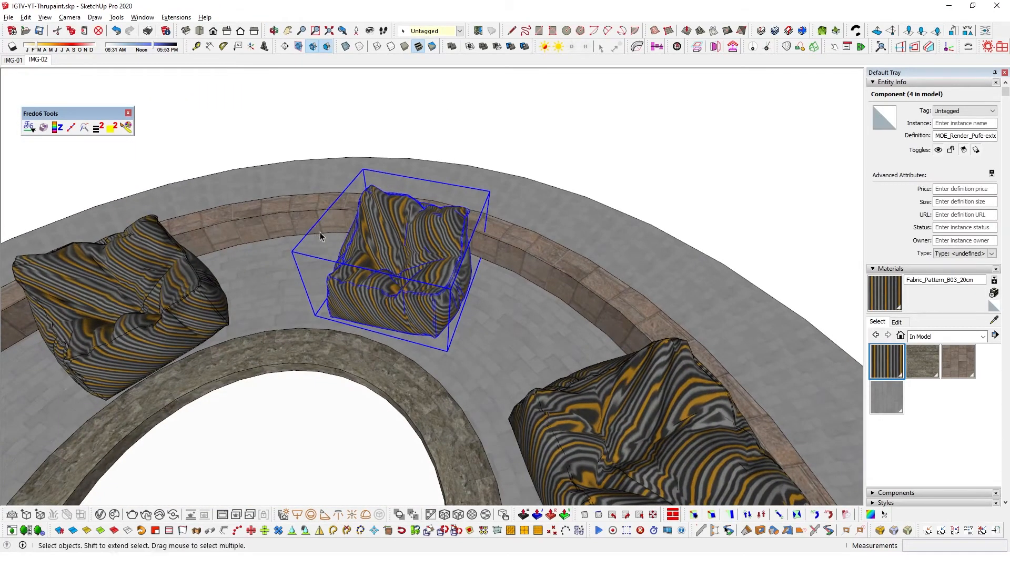
left_click(125, 127)
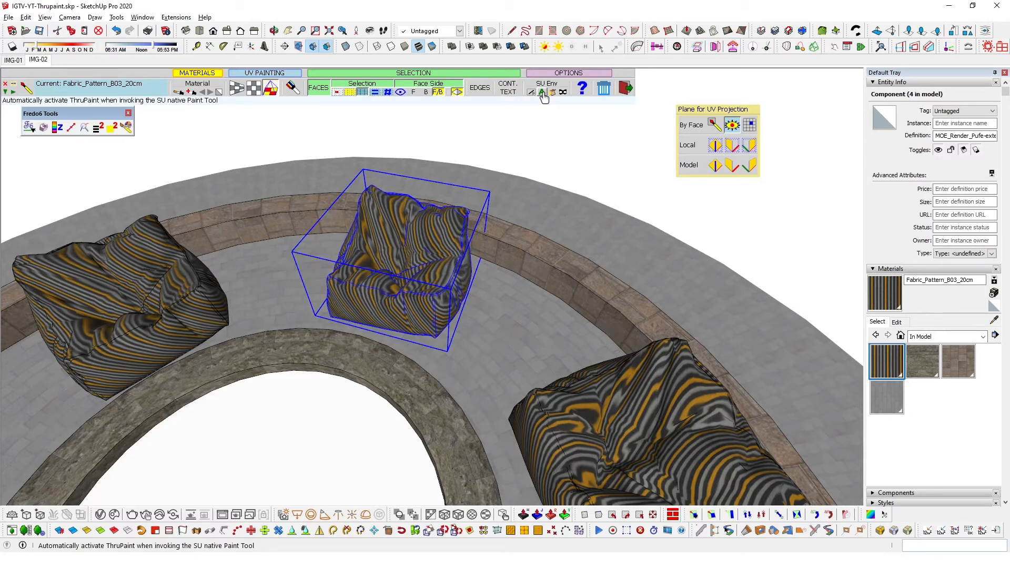
middle_click_drag(499, 118, 489, 131)
key("space")
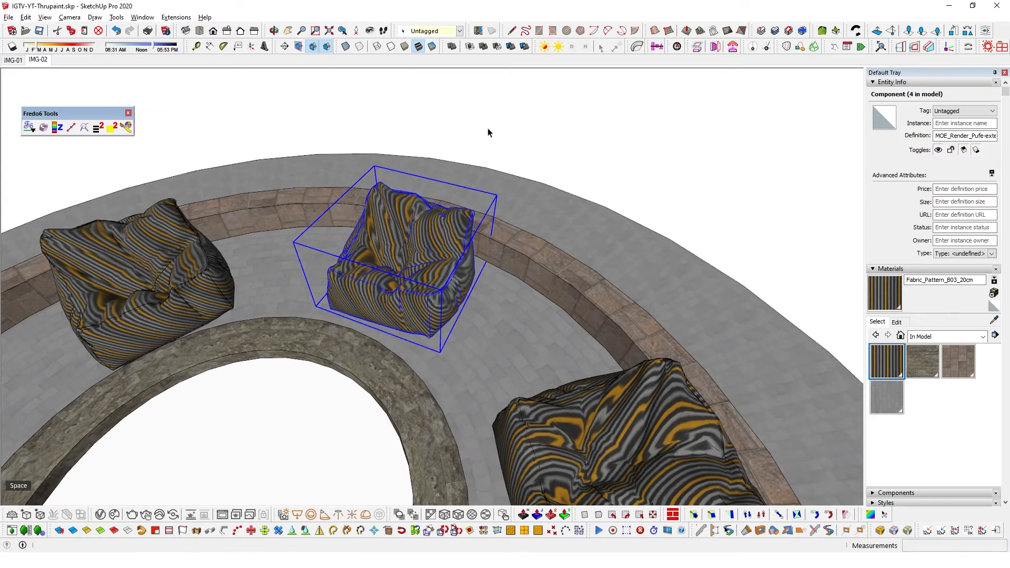
Test the automatic activation by invoking the native Paint tool, leaving it, and invoking it again over the whole seating area.
scroll(491, 131, "down", 6)
scroll(379, 262, "up", 2)
key("b")
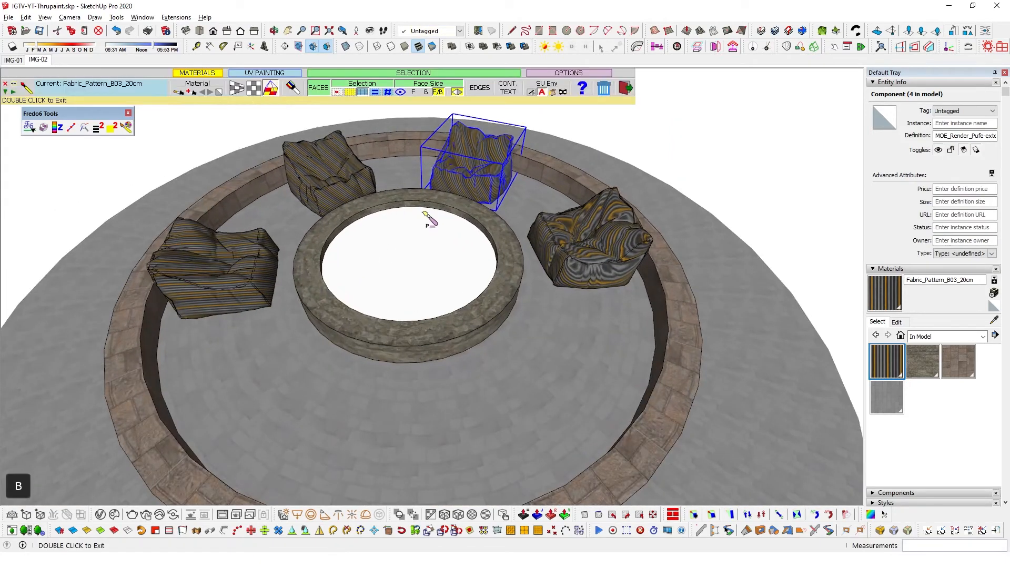
middle_click_drag(507, 159, 467, 180)
scroll(465, 182, "down", 2)
left_click(466, 181)
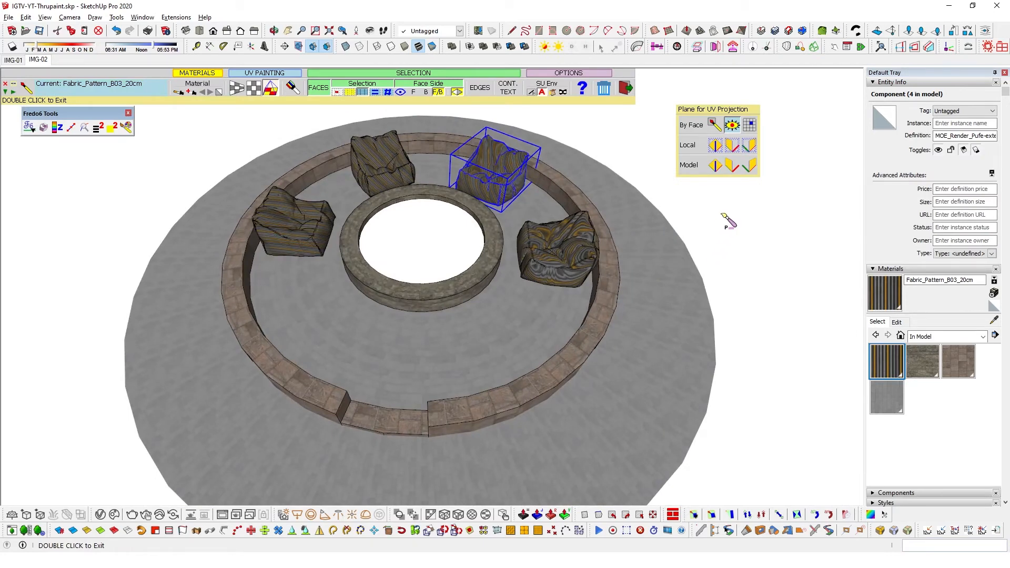
key("space")
key("b")
middle_click_drag(467, 290, 509, 267)
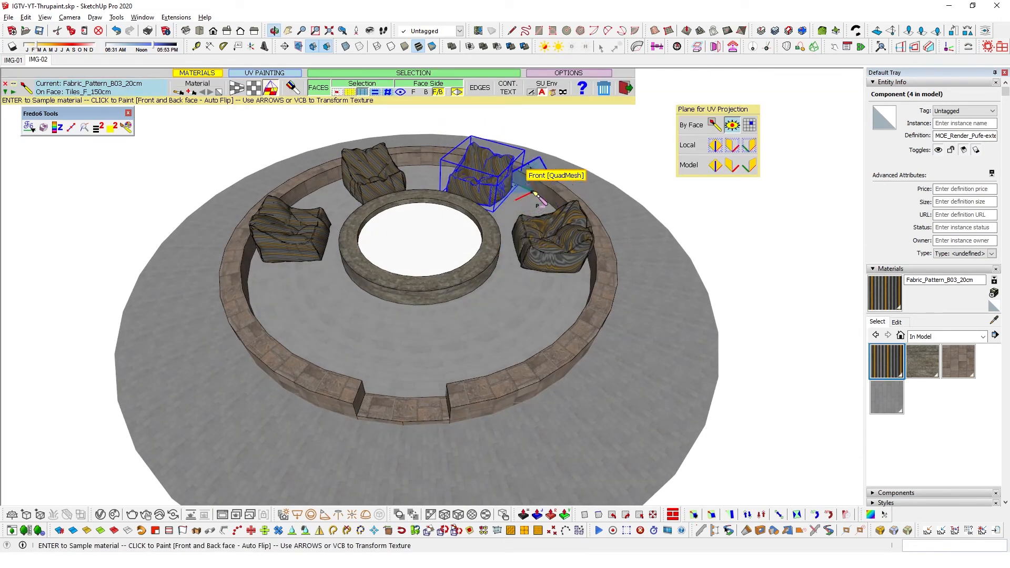
Enable edge painting, switch UV painting out of projected mode, and choose Color E05 from the Colors library.
left_click(480, 88)
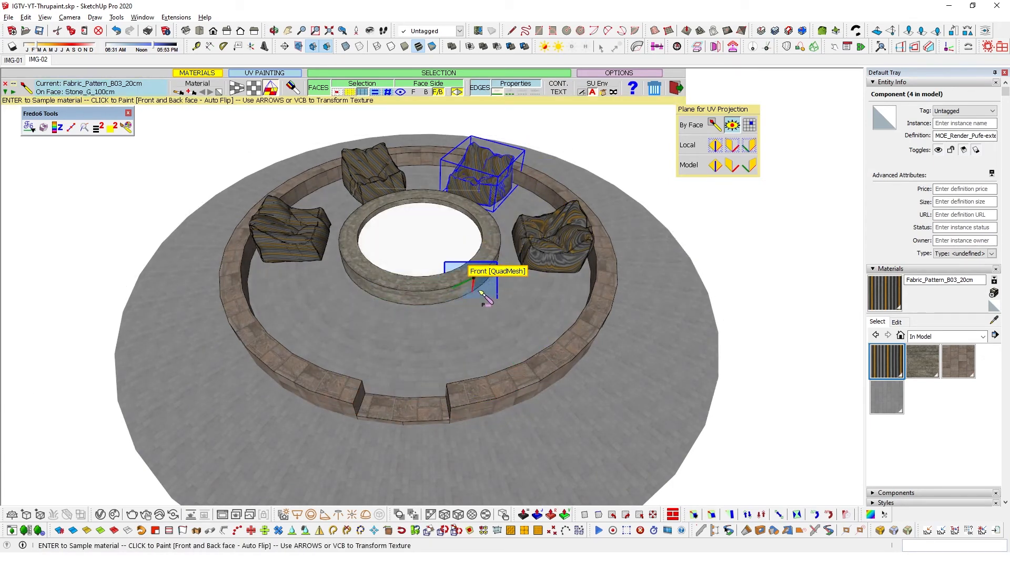
left_click(230, 89)
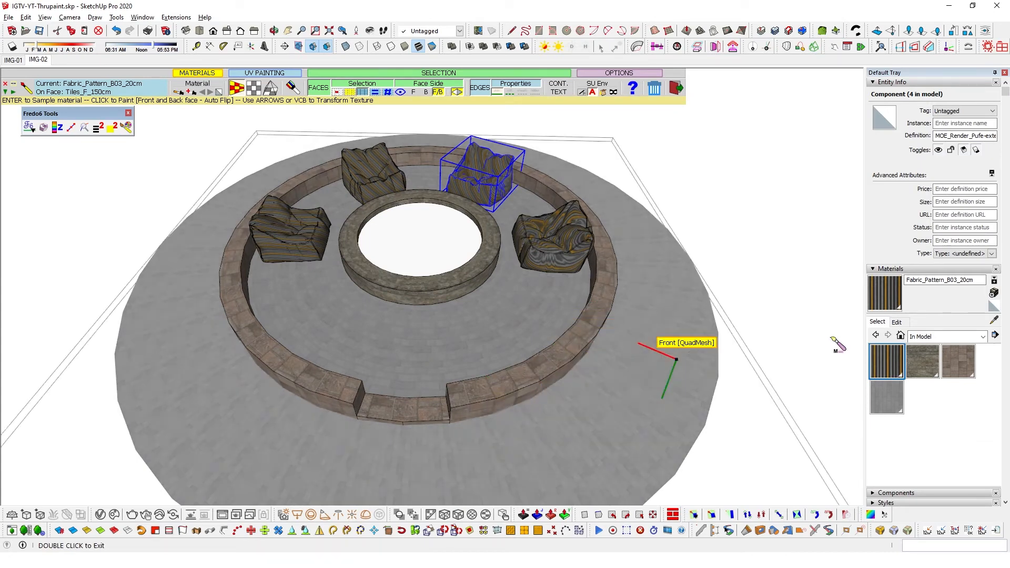
left_click(914, 337)
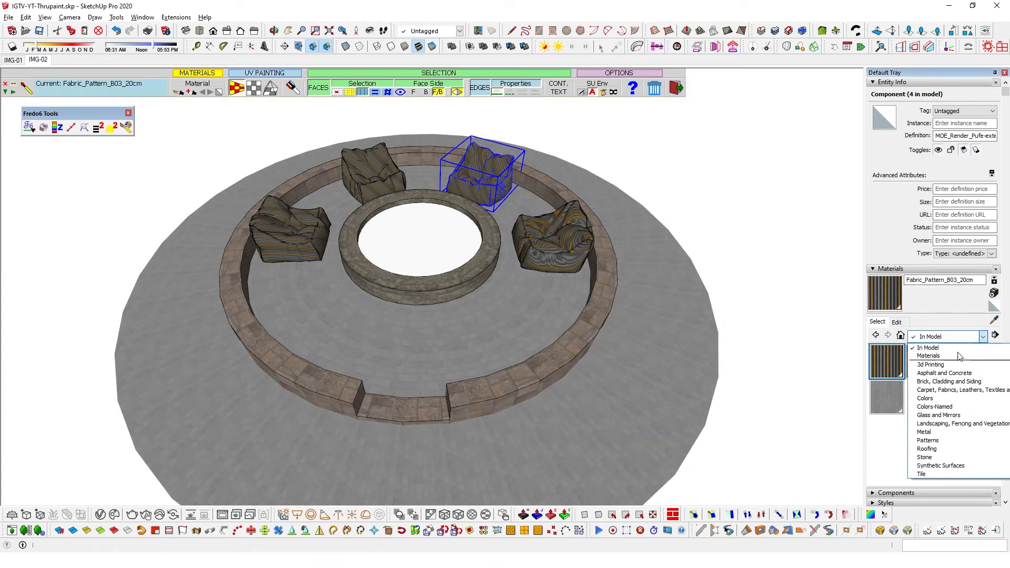
left_click(939, 395)
scroll(948, 425, "down", 6)
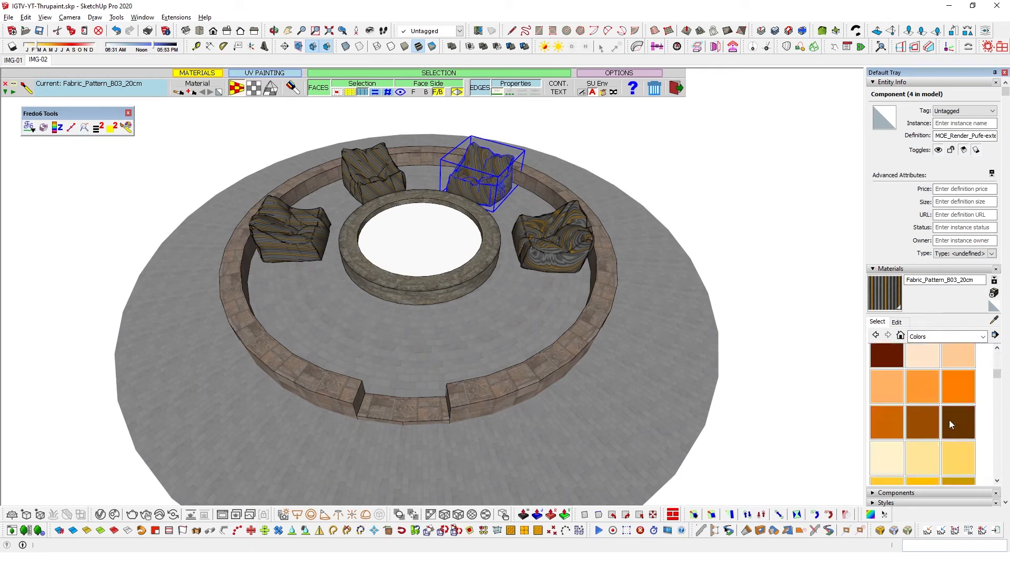
left_click(886, 411)
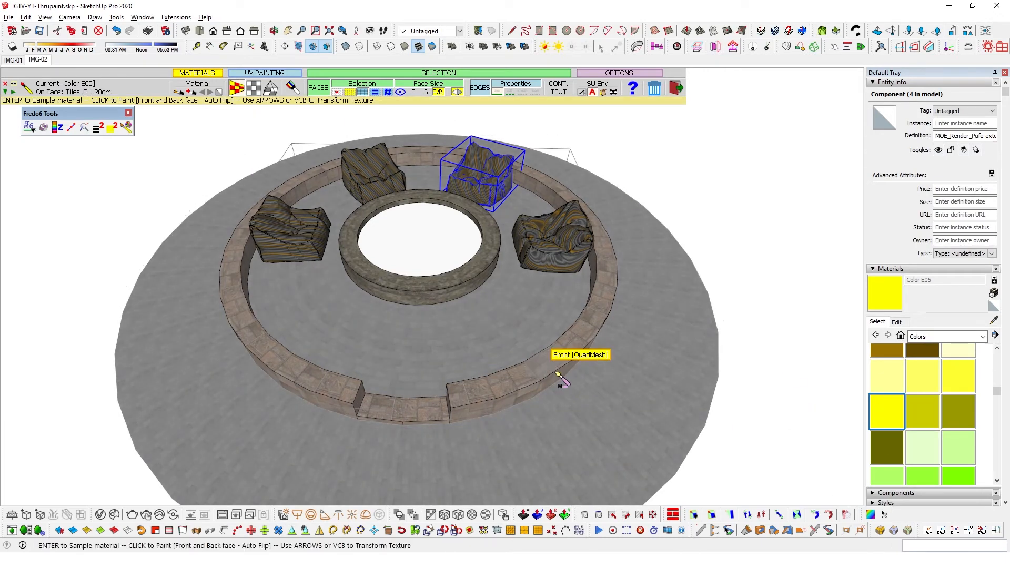
Limit ThruPaint to edges, extend the selection to all connected edges, and paint the circular seat wall's edges with Color E05.
left_click(562, 95)
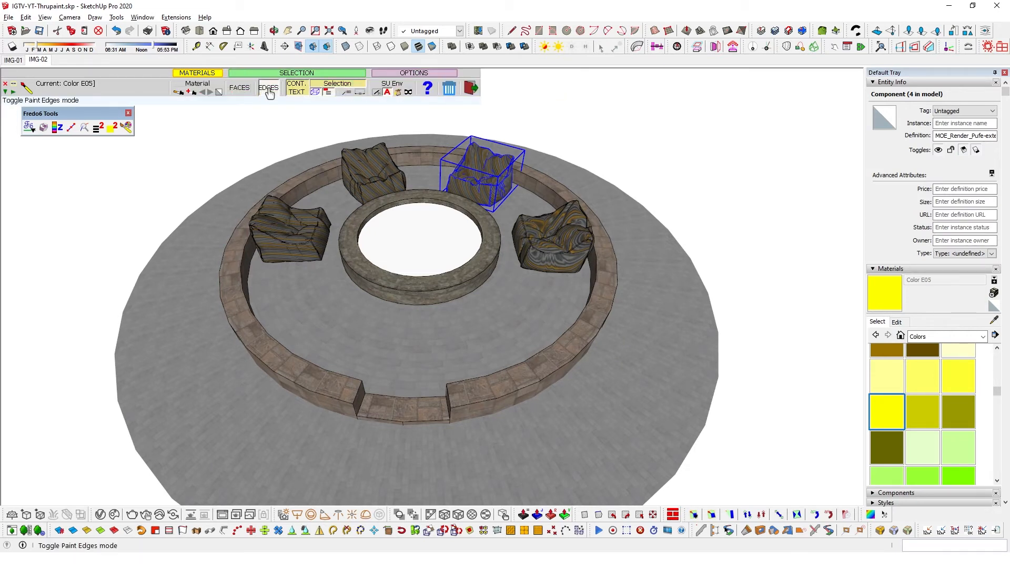
left_click(269, 89)
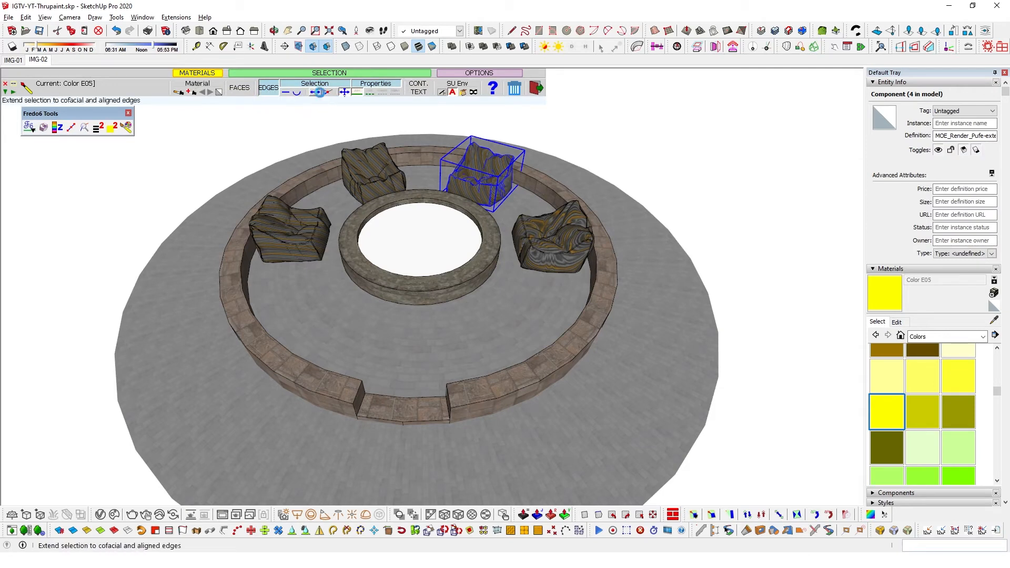
left_click(345, 93)
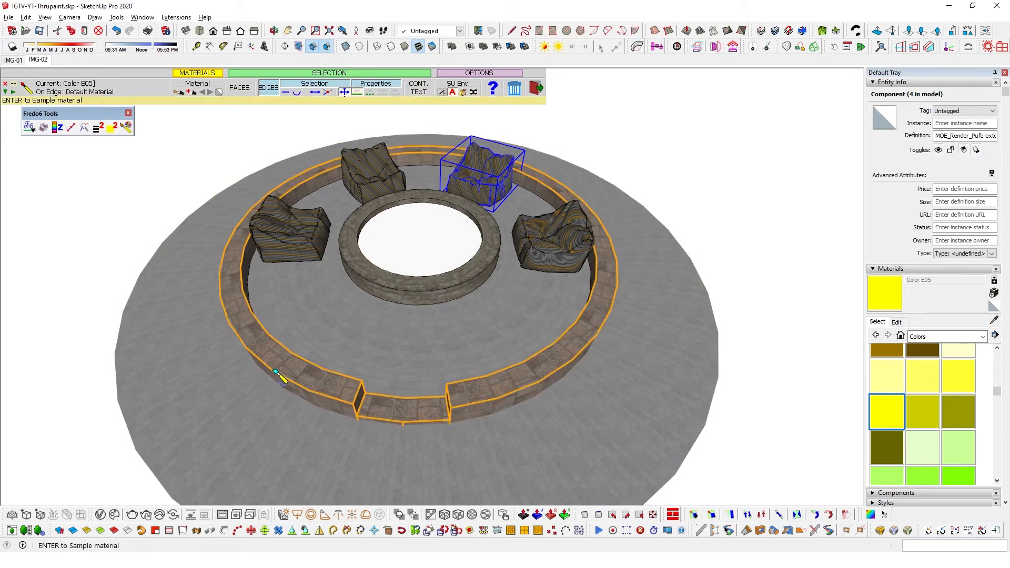
left_click(344, 408)
middle_click_drag(255, 415, 309, 284)
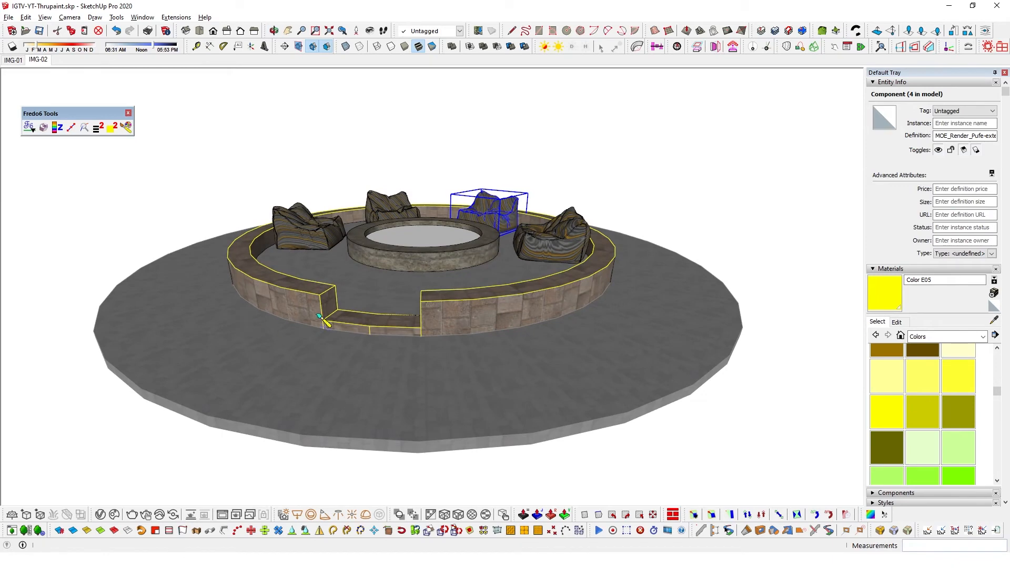
Paint the connected edges of the central stone ring with Color I05.
scroll(342, 305, "up", 2)
scroll(926, 386, "up", 6)
scroll(925, 387, "down", 10)
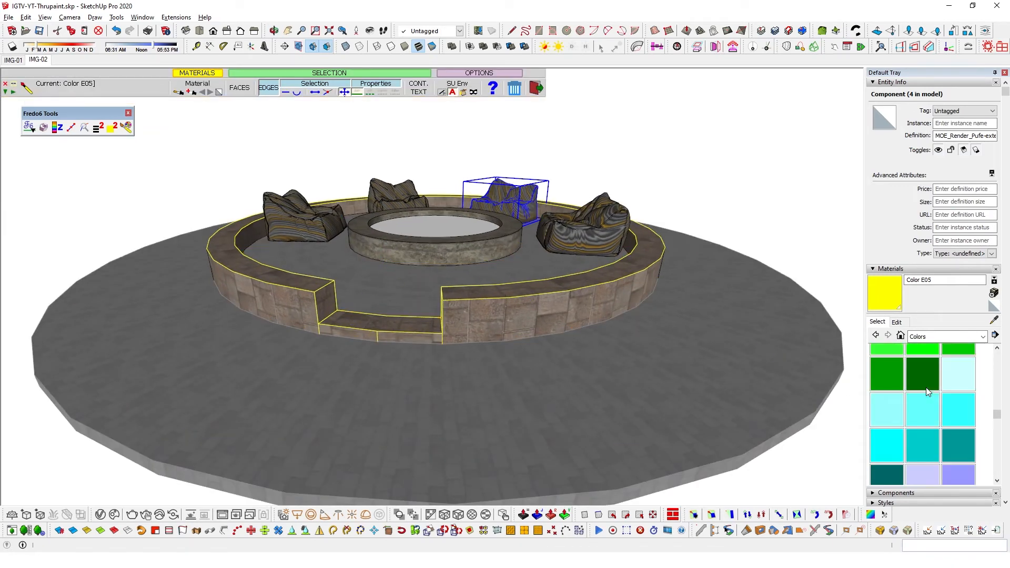
left_click(963, 468)
middle_click_drag(555, 435, 446, 258)
left_click(446, 249)
mouse_move(328, 196)
middle_mouse_down()
mouse_move(233, 169)
mouse_move(153, 119)
mouse_move(312, 150)
middle_mouse_up()
scroll(342, 226, "up", 3)
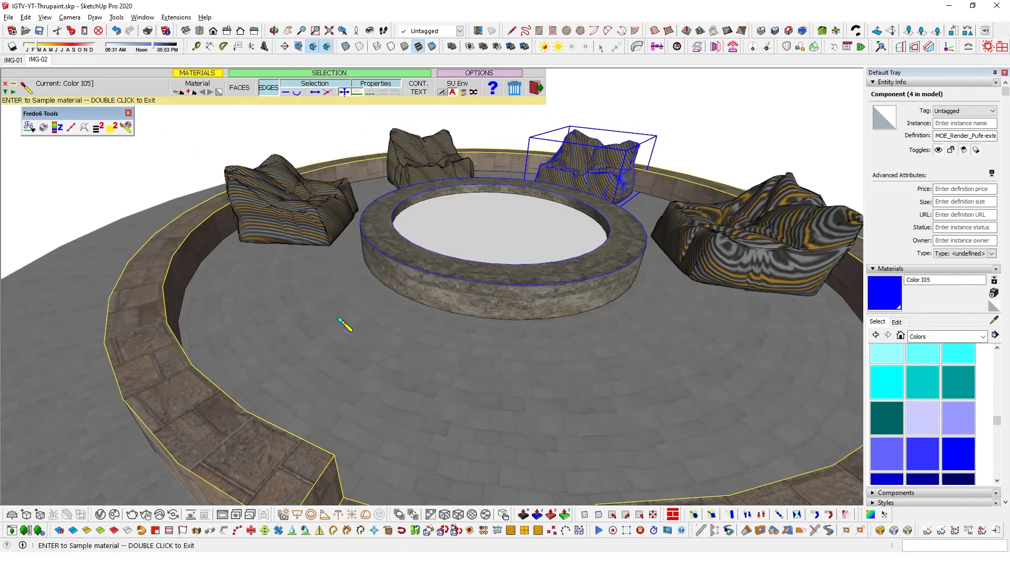
scroll(330, 241, "down", 2)
scroll(279, 260, "down", 2)
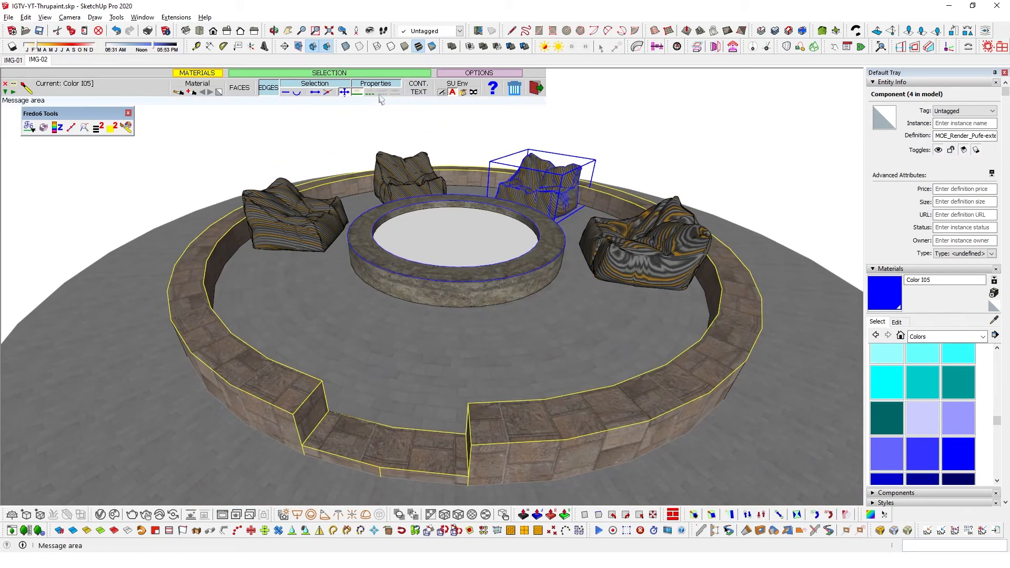
Show the hidden geometry and paint the circular seat wall's connected edges with Color H05.
scroll(424, 435, "down", 3)
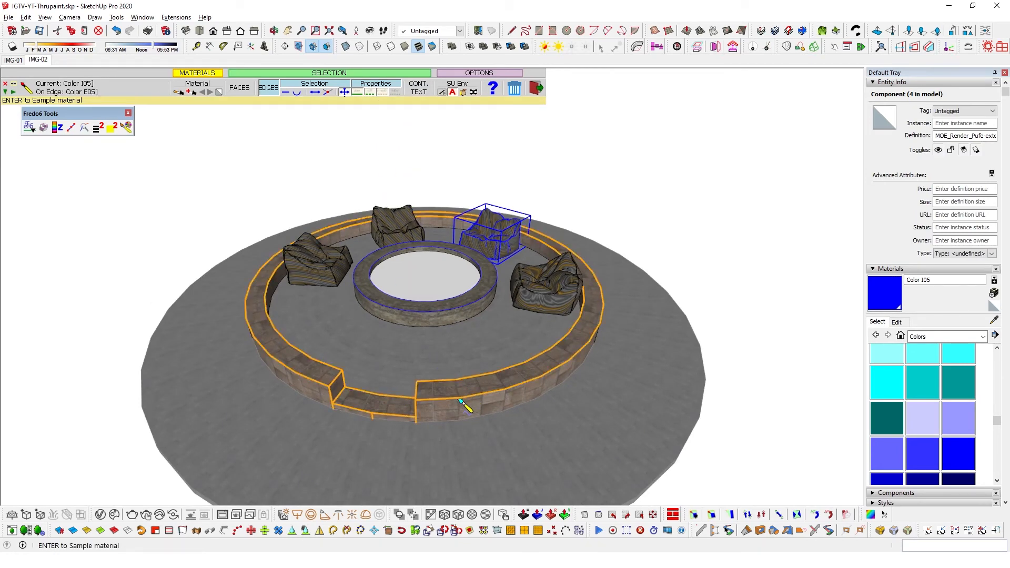
scroll(462, 402, "up", 2)
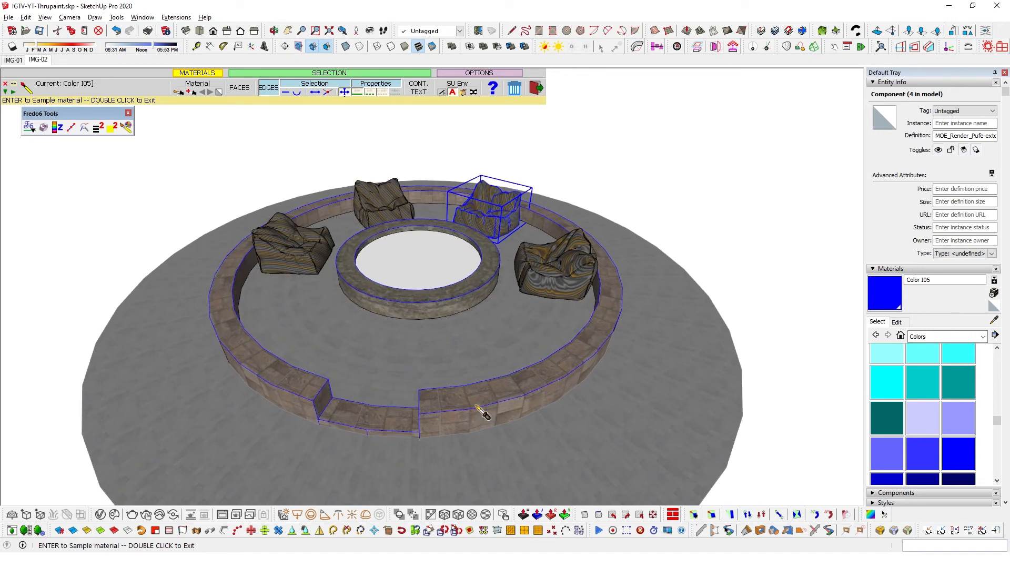
key("shift+h")
scroll(471, 415, "up", 1)
left_click(529, 398)
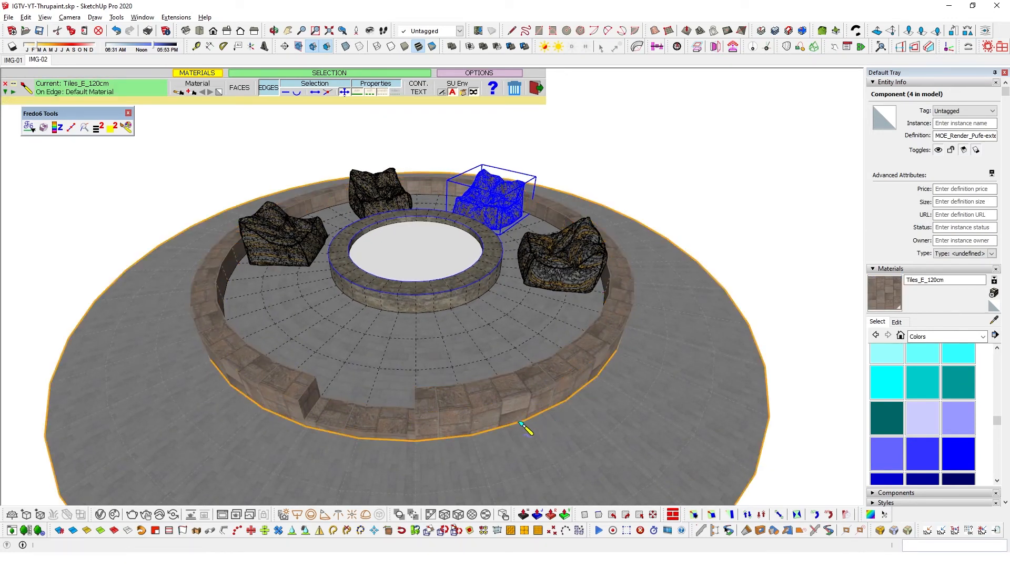
left_click(881, 392)
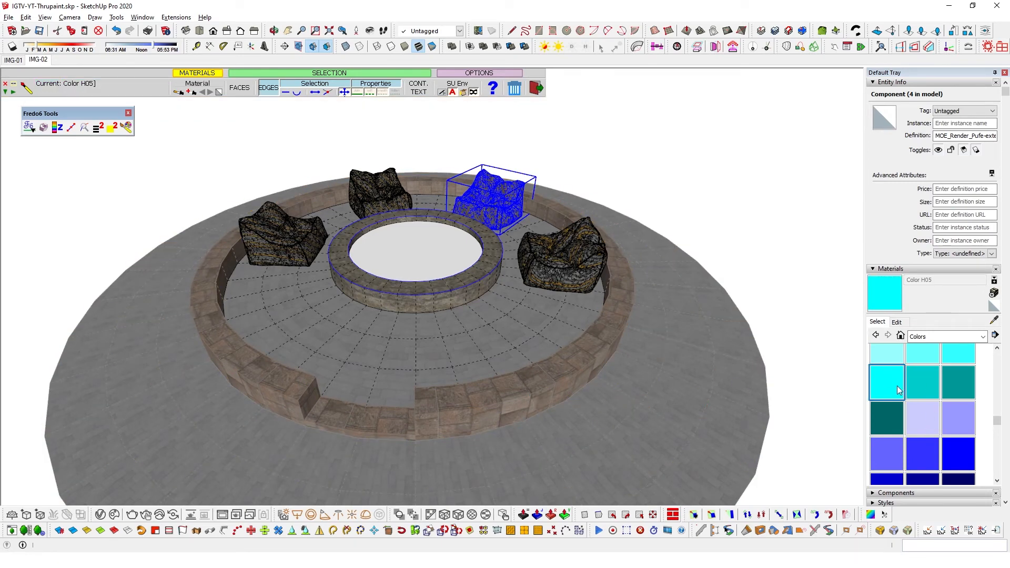
scroll(478, 409, "up", 2)
left_click(477, 401)
Leave ThruPaint and reactivate it with Color H05 to compare how the painted edges display.
key("space")
scroll(415, 363, "down", 1)
scroll(461, 413, "up", 2)
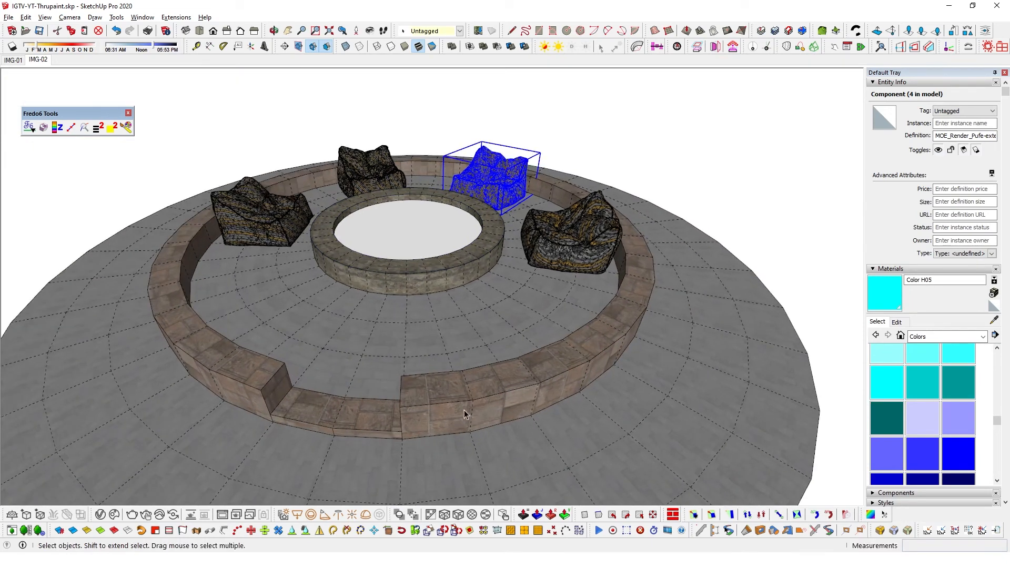
left_click(889, 390)
middle_click_drag(488, 404, 516, 356)
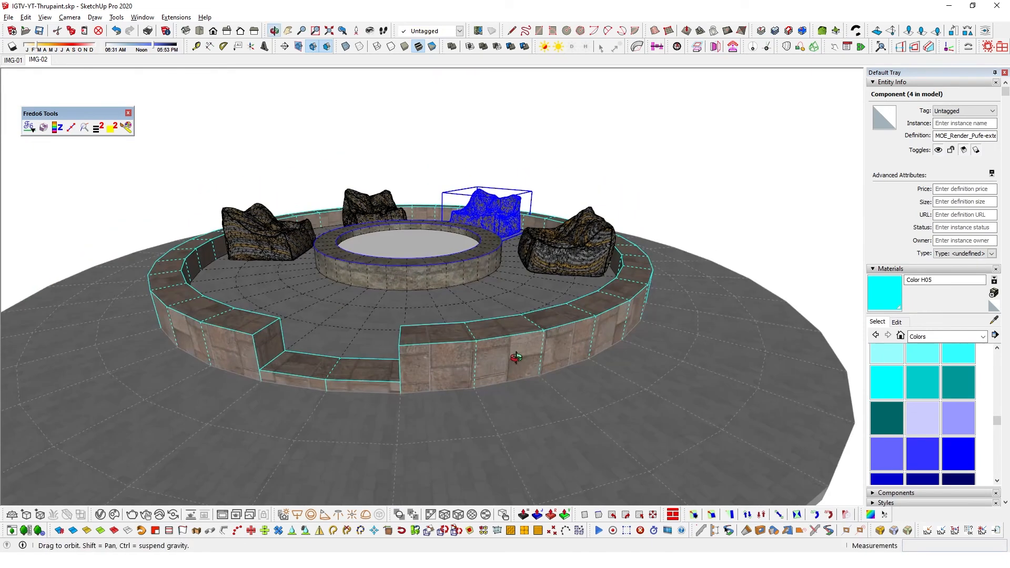
middle_click_drag(422, 331, 514, 309)
left_click(372, 266)
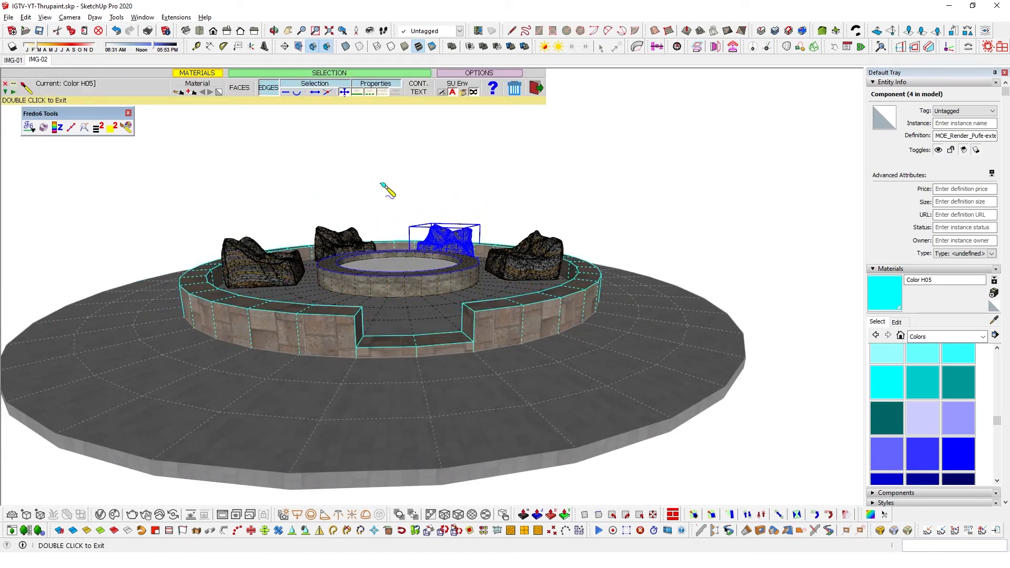
Open the current style's edge settings and leave ThruPaint to compare the edge Color option.
left_click(873, 82)
left_click(874, 93)
left_click(872, 113)
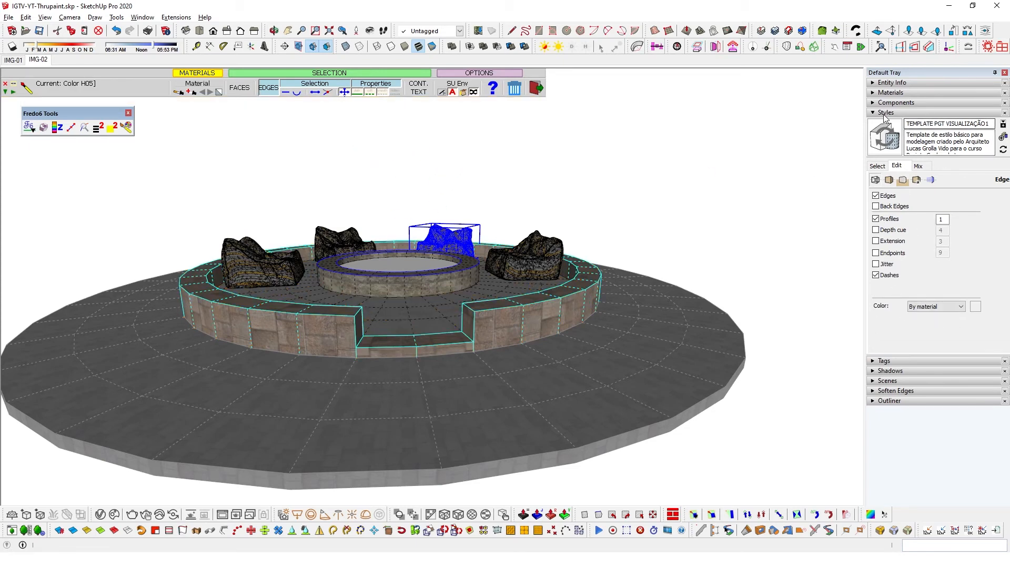
left_click(875, 180)
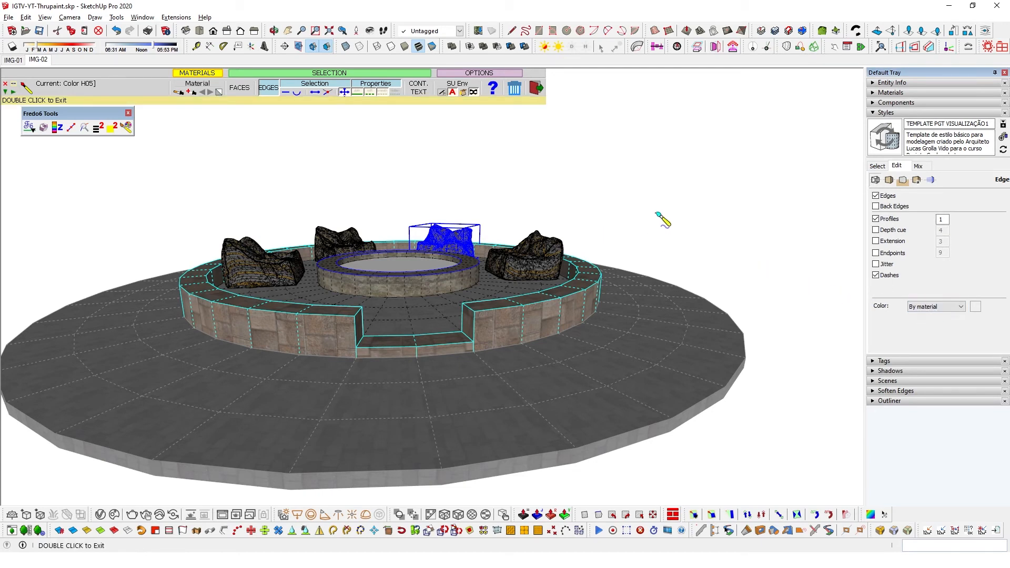
middle_click_drag(639, 264, 636, 252)
middle_click_drag(506, 260, 467, 268)
key("space")
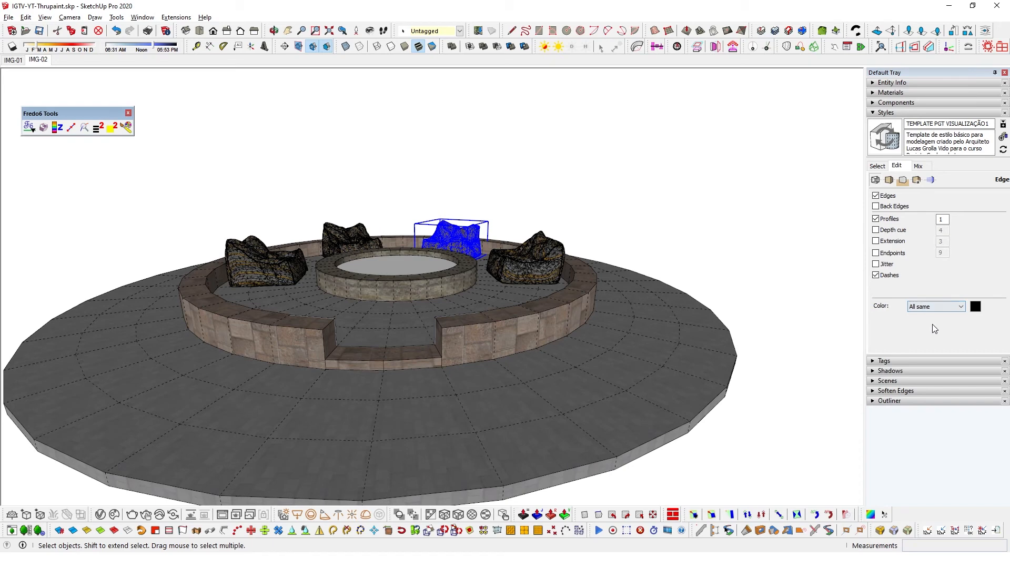
left_click(958, 313)
left_click(737, 262)
Deselect the beanbag chair and turn off the display of hidden geometry.
scroll(705, 238, "down", 2)
middle_click_drag(705, 239, 677, 289)
left_click(730, 270)
scroll(529, 253, "up", 3)
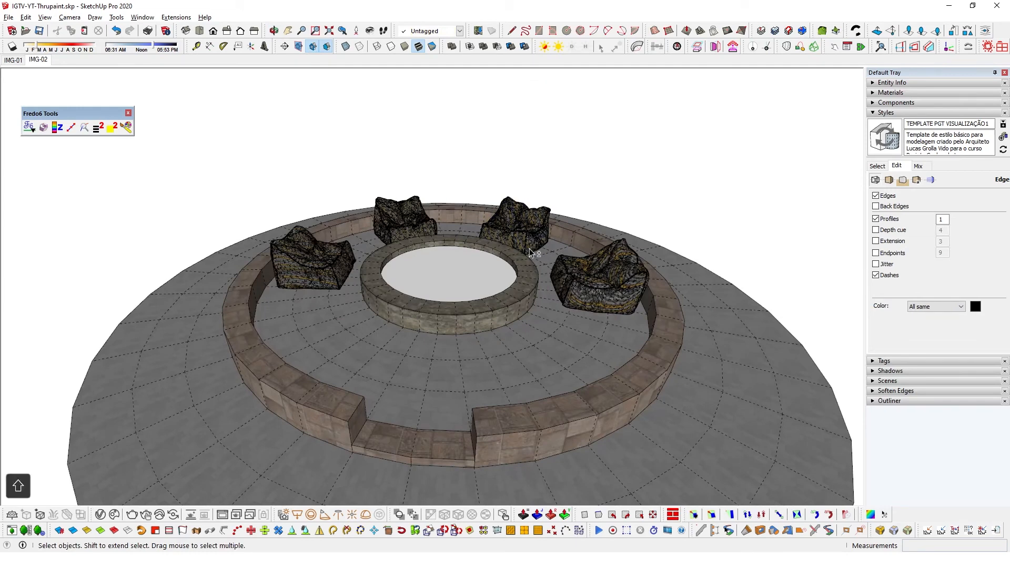
middle_click_drag(495, 264, 441, 309)
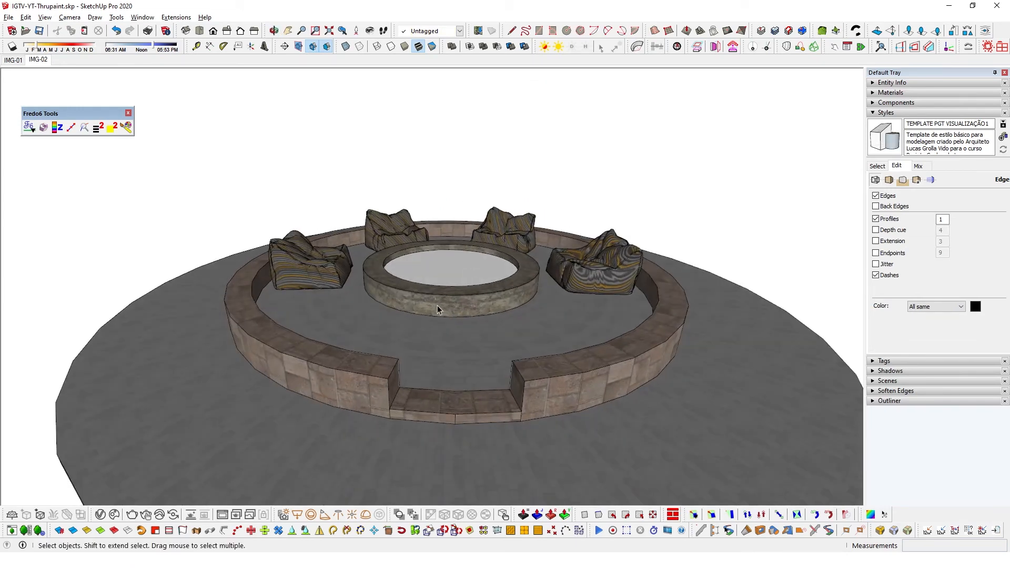
Set the style's edge Color option to By material.
scroll(259, 320, "down", 2)
scroll(518, 402, "up", 2)
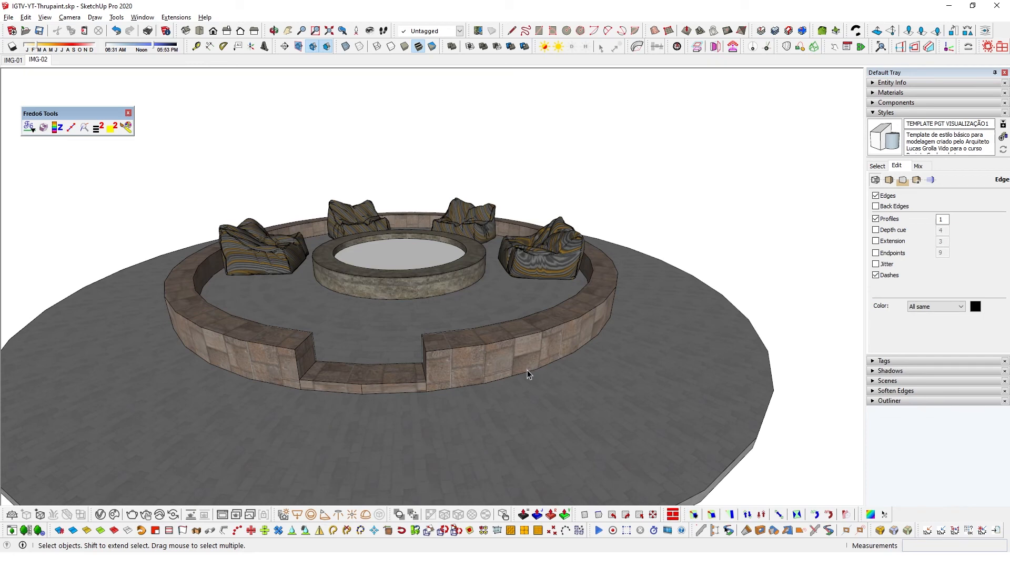
left_click(954, 306)
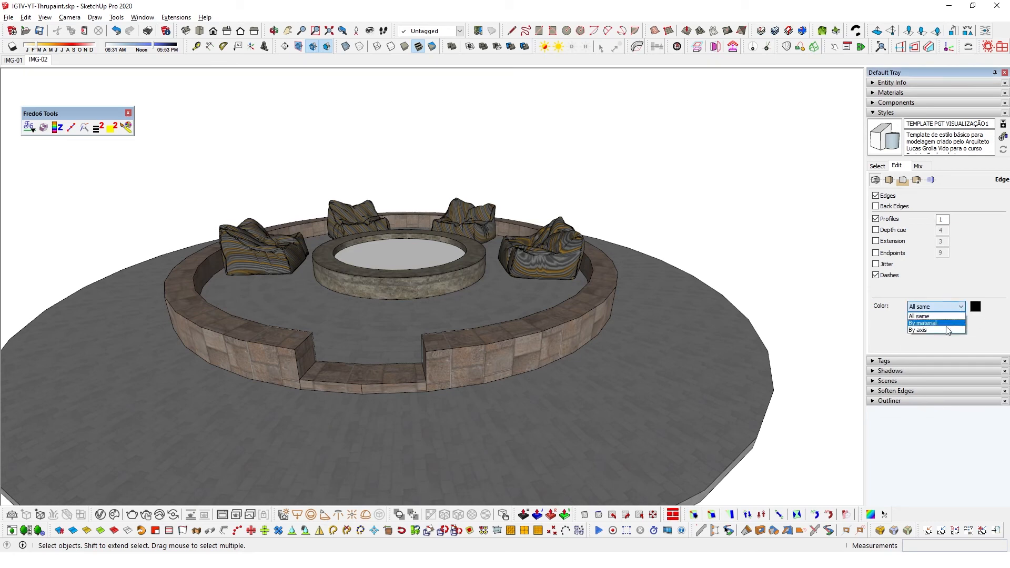
left_click(946, 322)
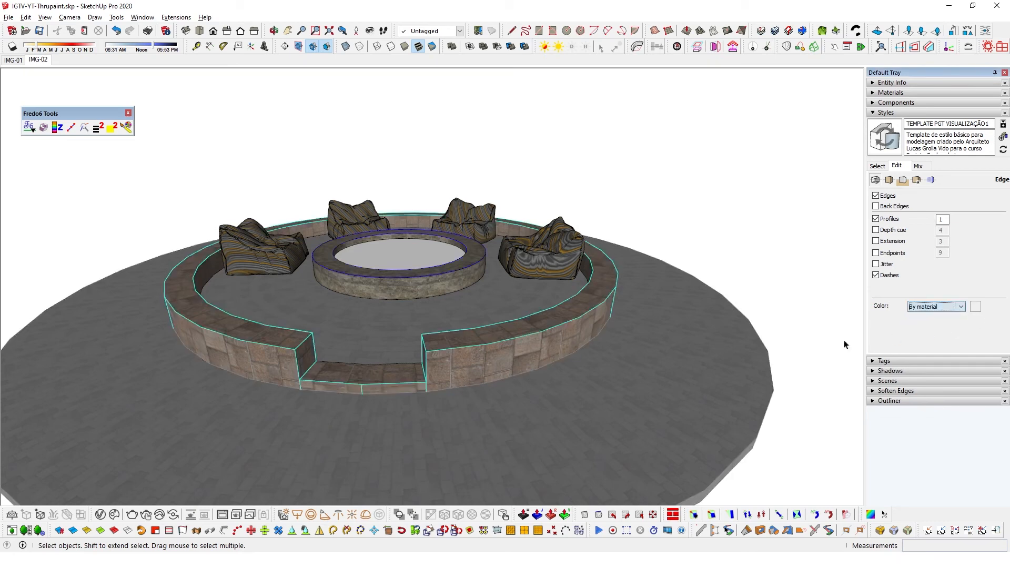
Examine the painted edges on the seat wall and central stone ring from several angles.
scroll(671, 290, "down", 3)
middle_click_drag(671, 285, 473, 288)
scroll(407, 286, "up", 6)
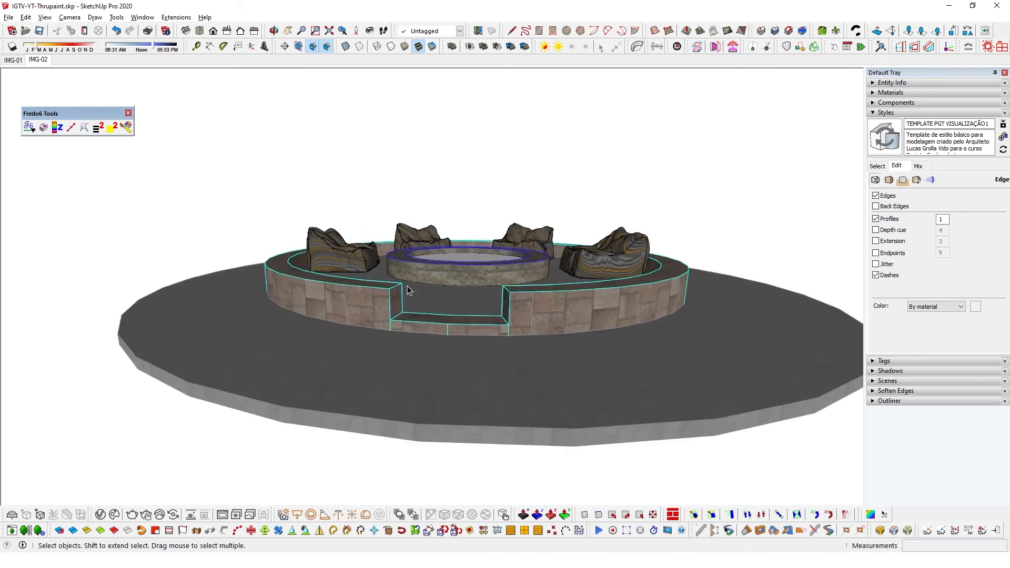
scroll(276, 280, "down", 5)
middle_click_drag(429, 282, 482, 347)
scroll(405, 311, "down", 3)
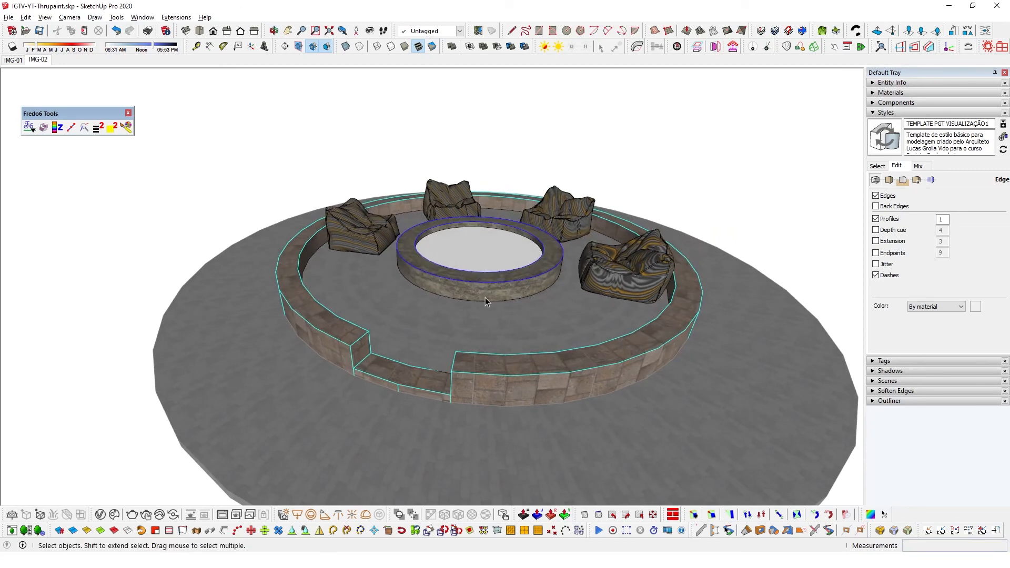
scroll(451, 275, "up", 2)
scroll(289, 294, "down", 3)
scroll(333, 327, "up", 2)
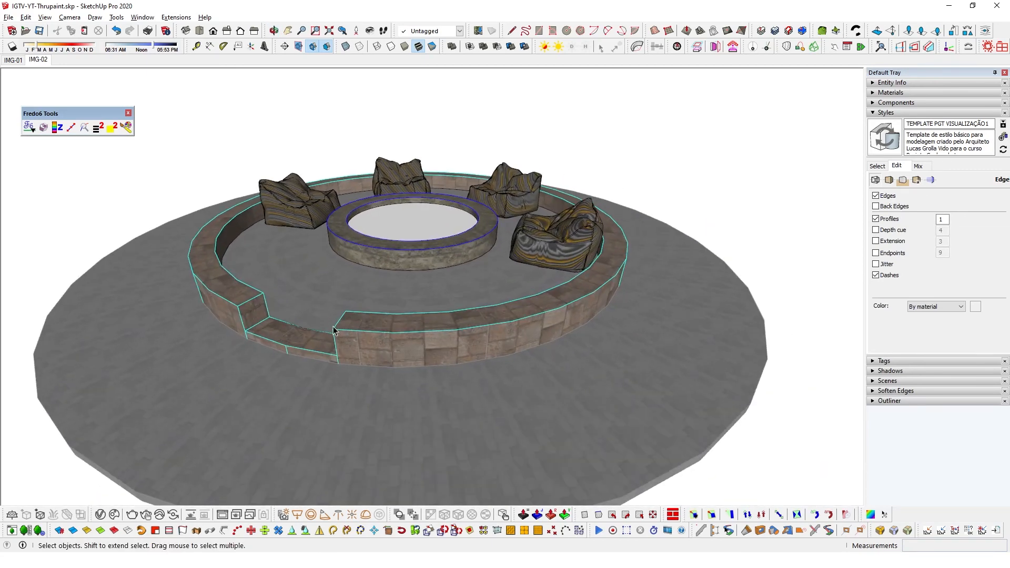
scroll(333, 331, "up", 2)
middle_click_drag(333, 330, 371, 389)
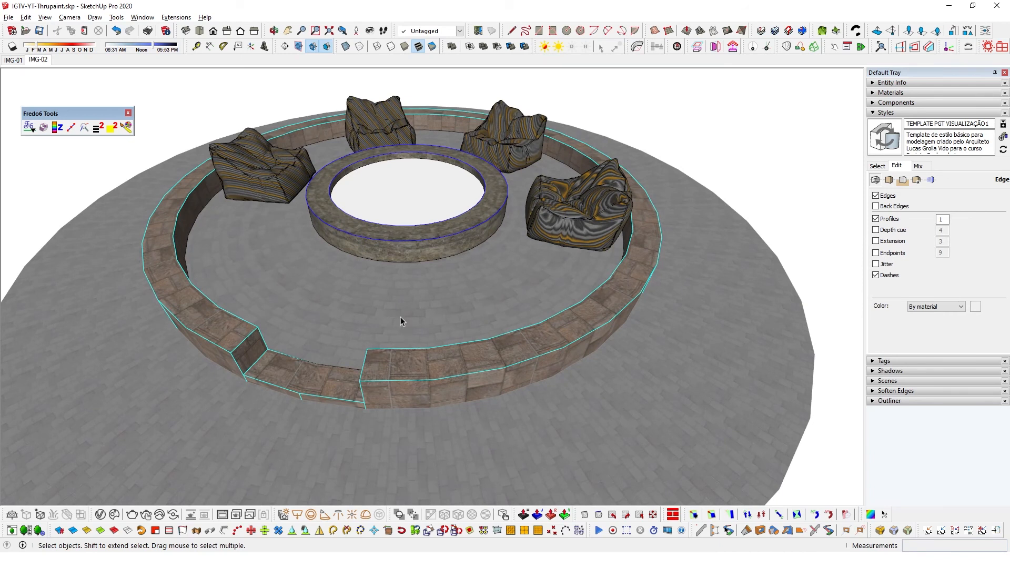
mouse_move(461, 308)
middle_mouse_down()
mouse_move(480, 297)
mouse_move(407, 197)
mouse_move(464, 336)
mouse_move(477, 279)
middle_mouse_up()
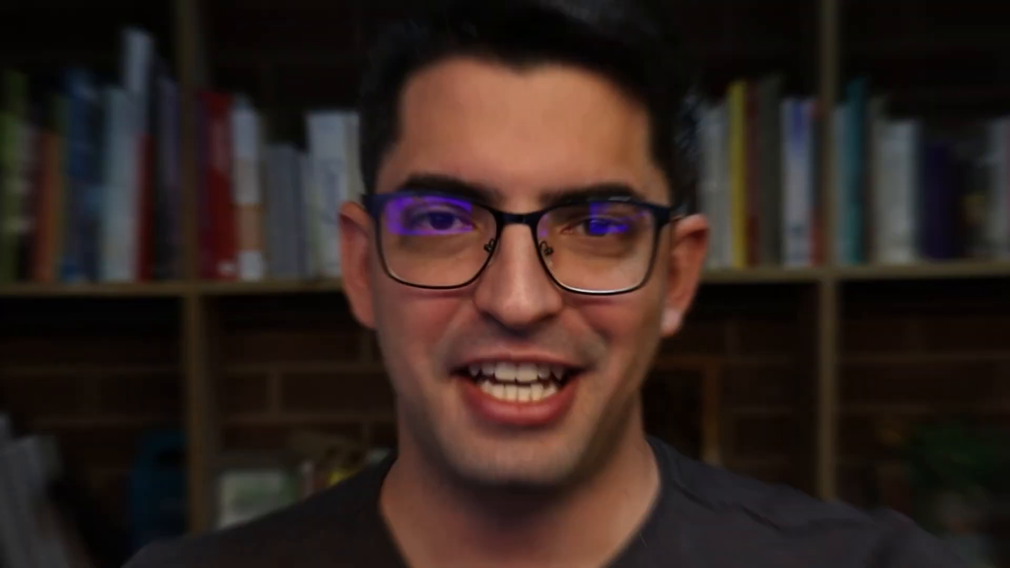